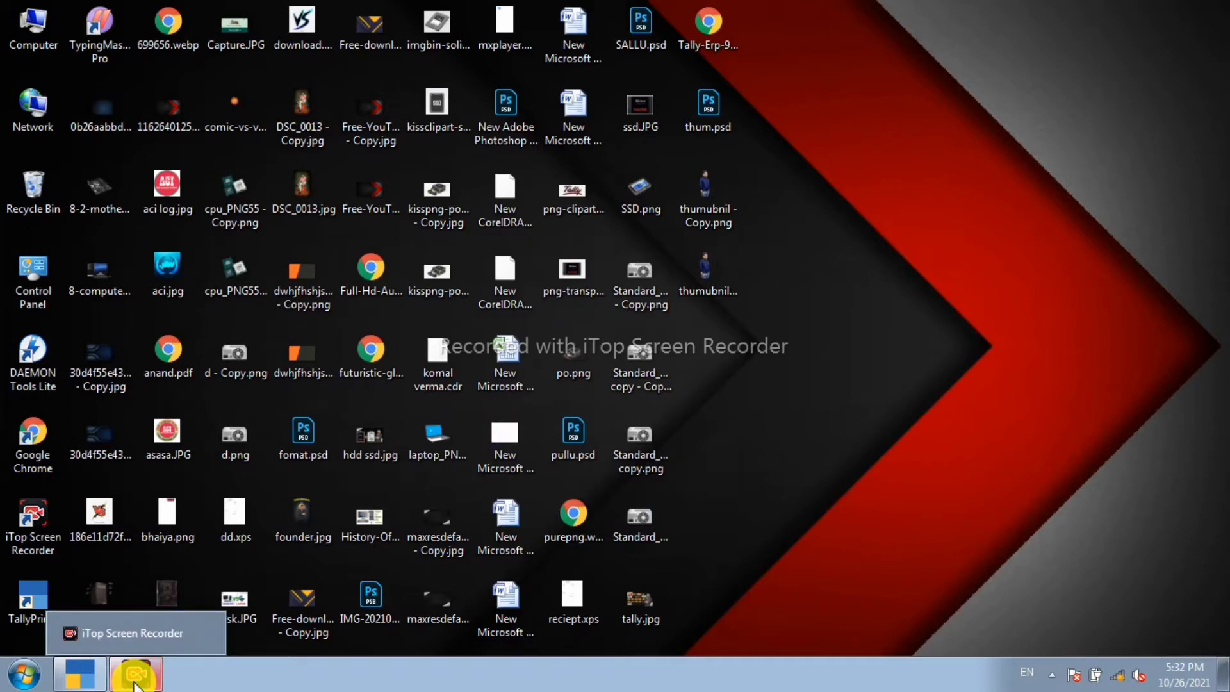
Step: Restore the TallyPrime window from the taskbar, showing the Gateway of Tally
mouse_move(84, 685)
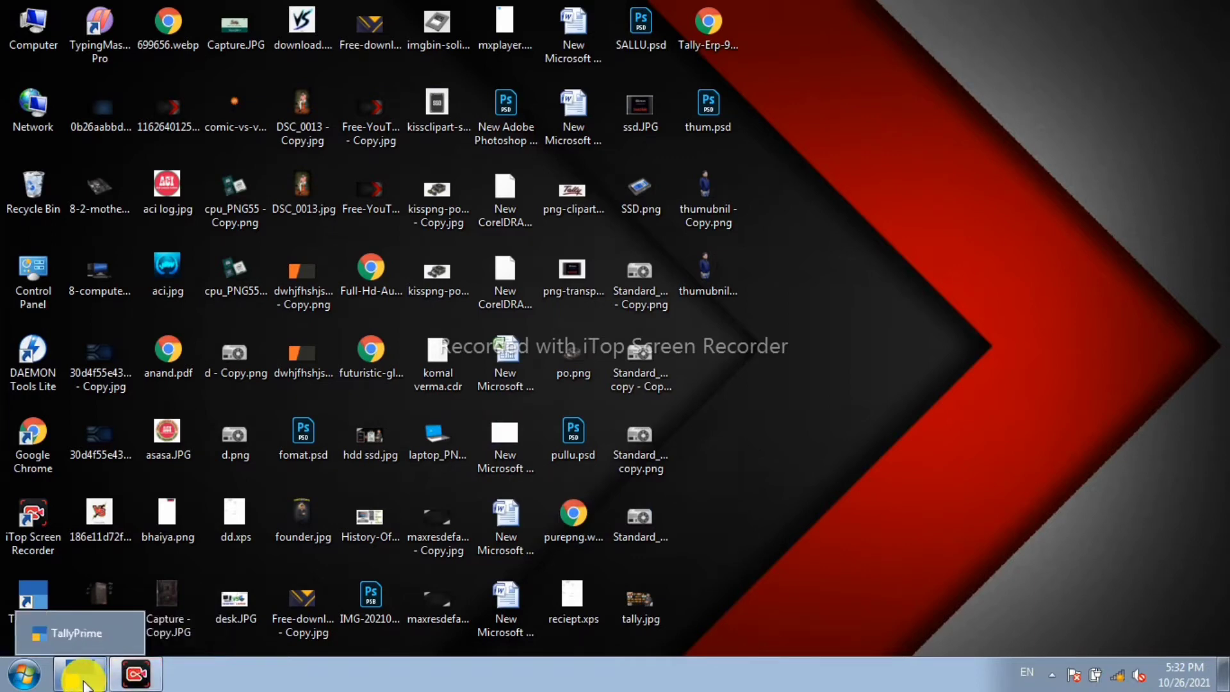
left_click(83, 685)
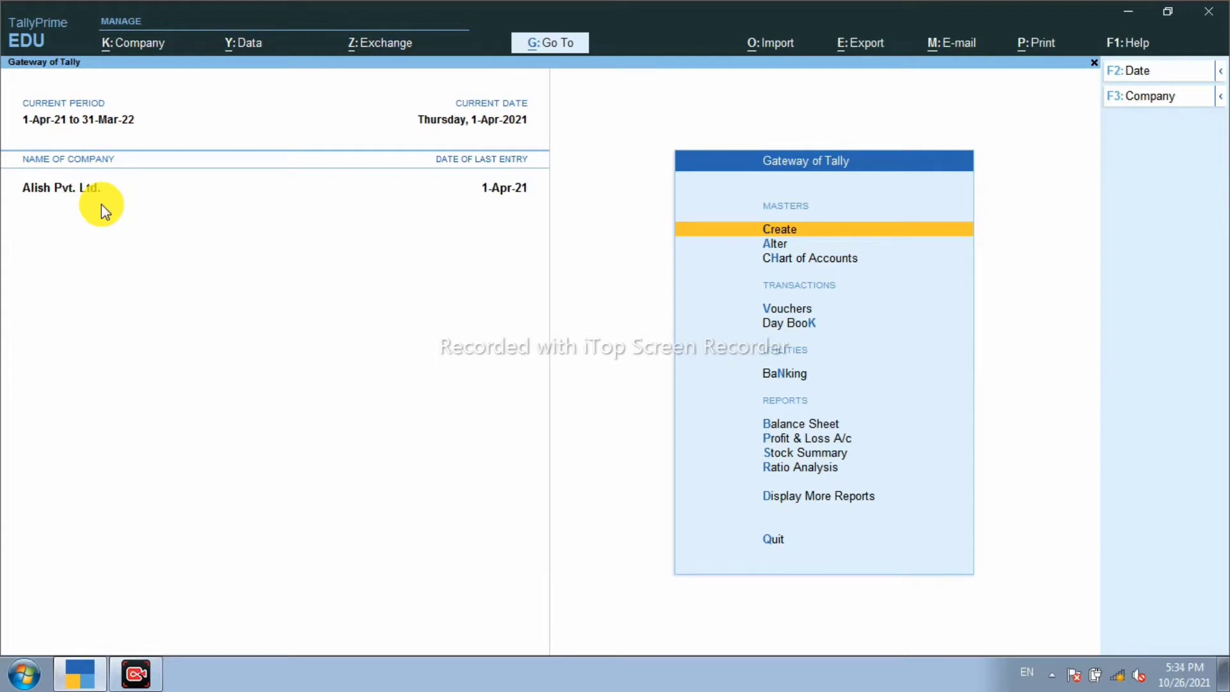
key("Escape")
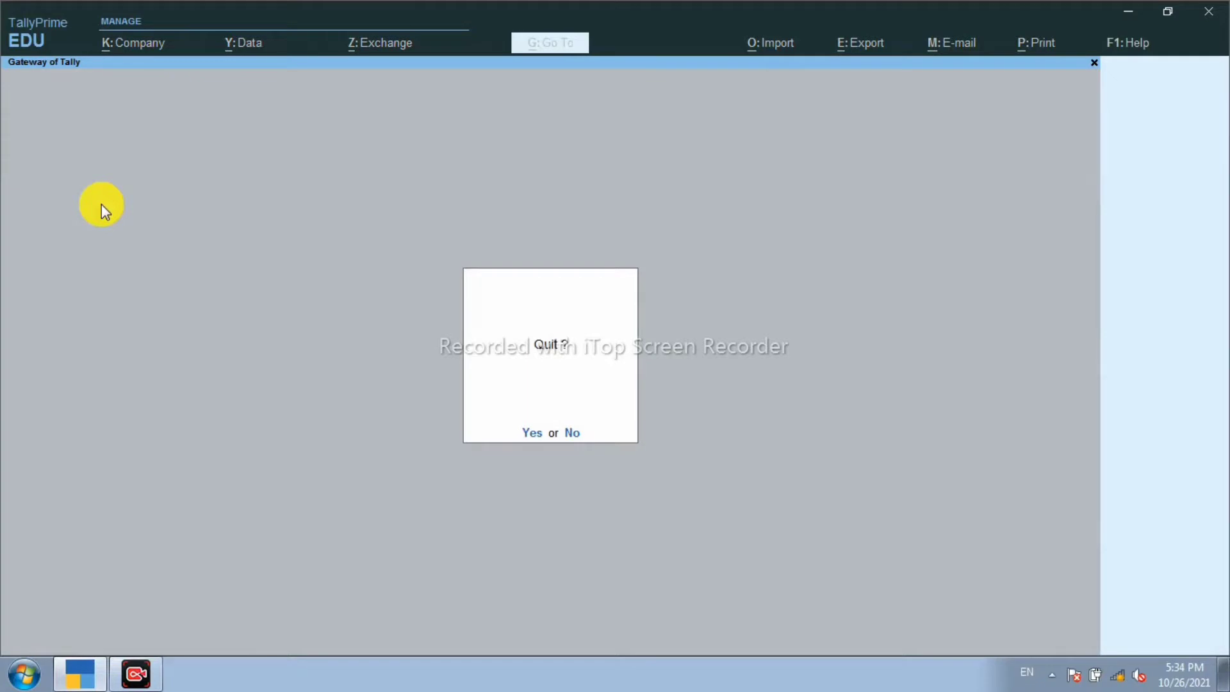
key("n")
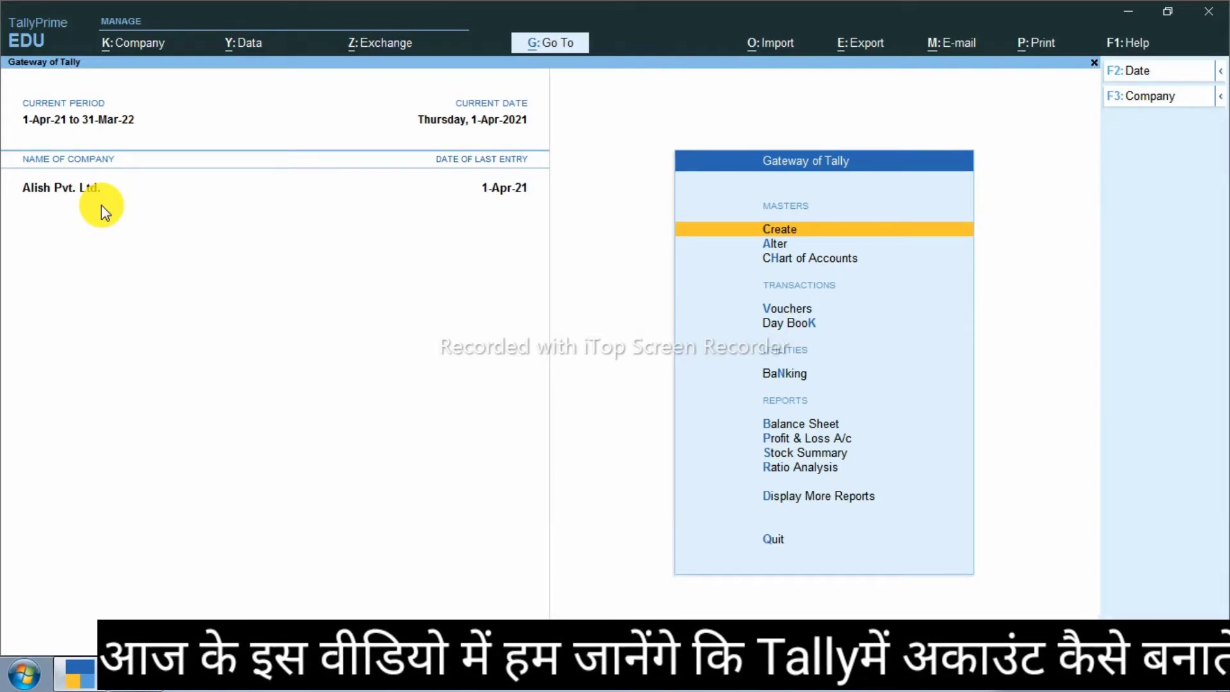
key("alt")
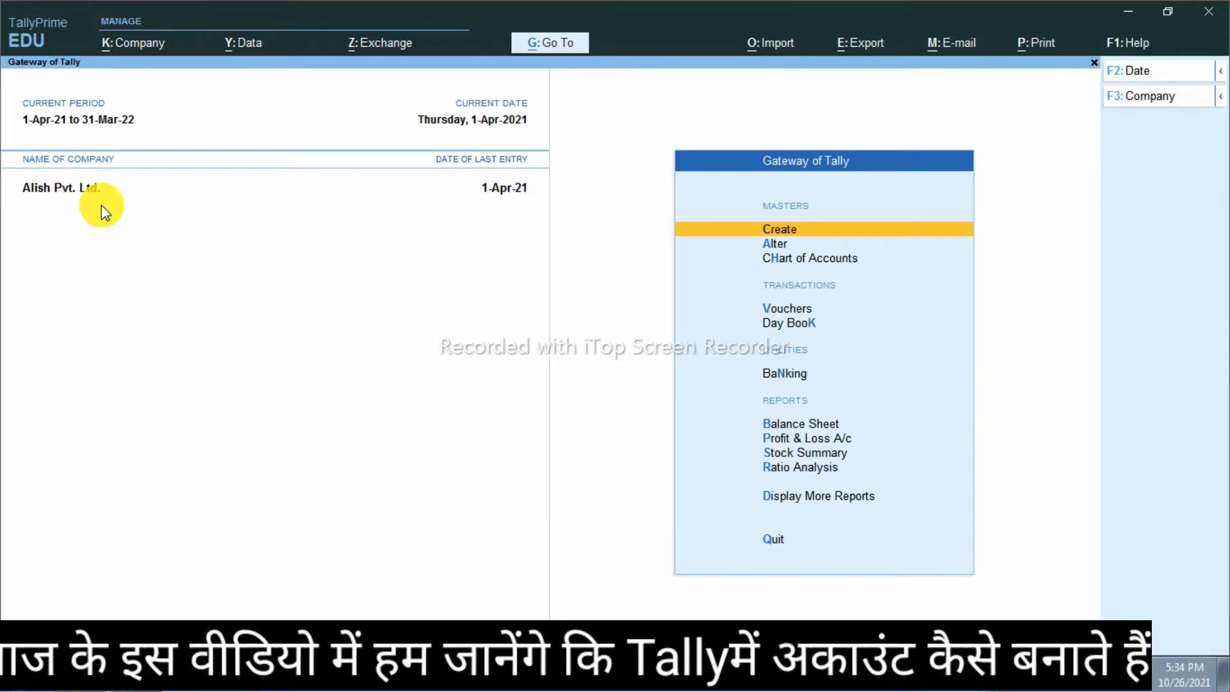
Step: Bring up the F3 Company list of companies
left_click(1158, 97)
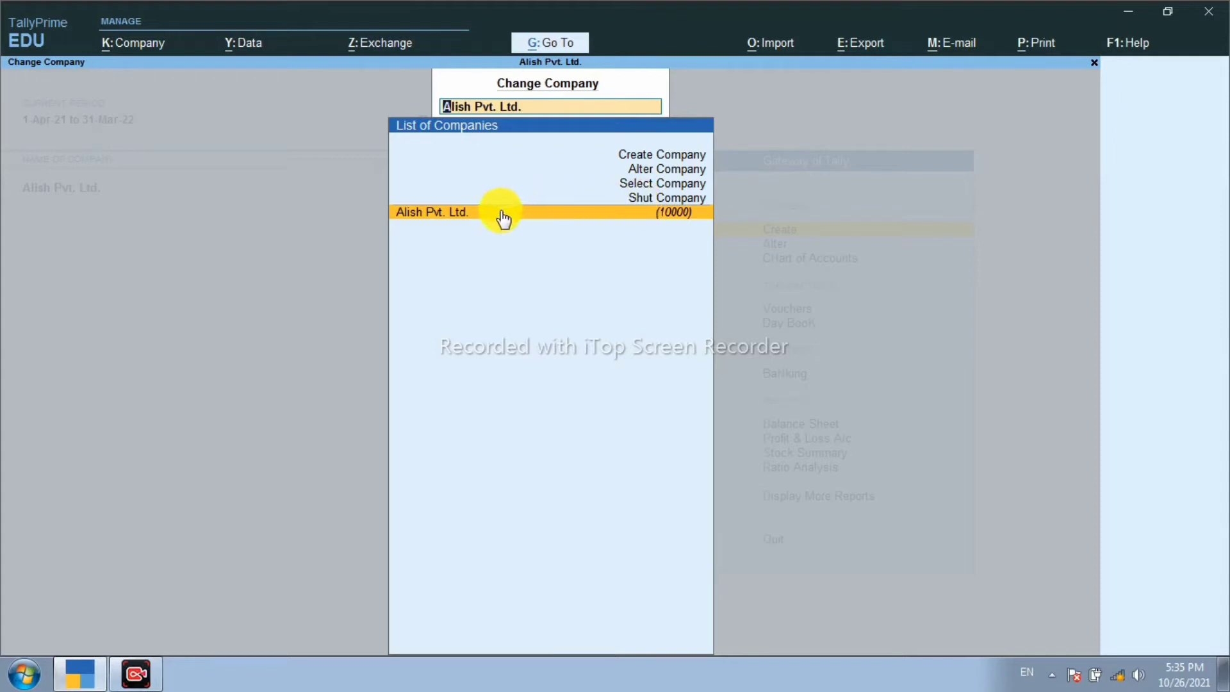
Step: Load Alish Pvt. Ltd. as the active company for 1-Apr-21 to 31-Mar-22
left_click(464, 217)
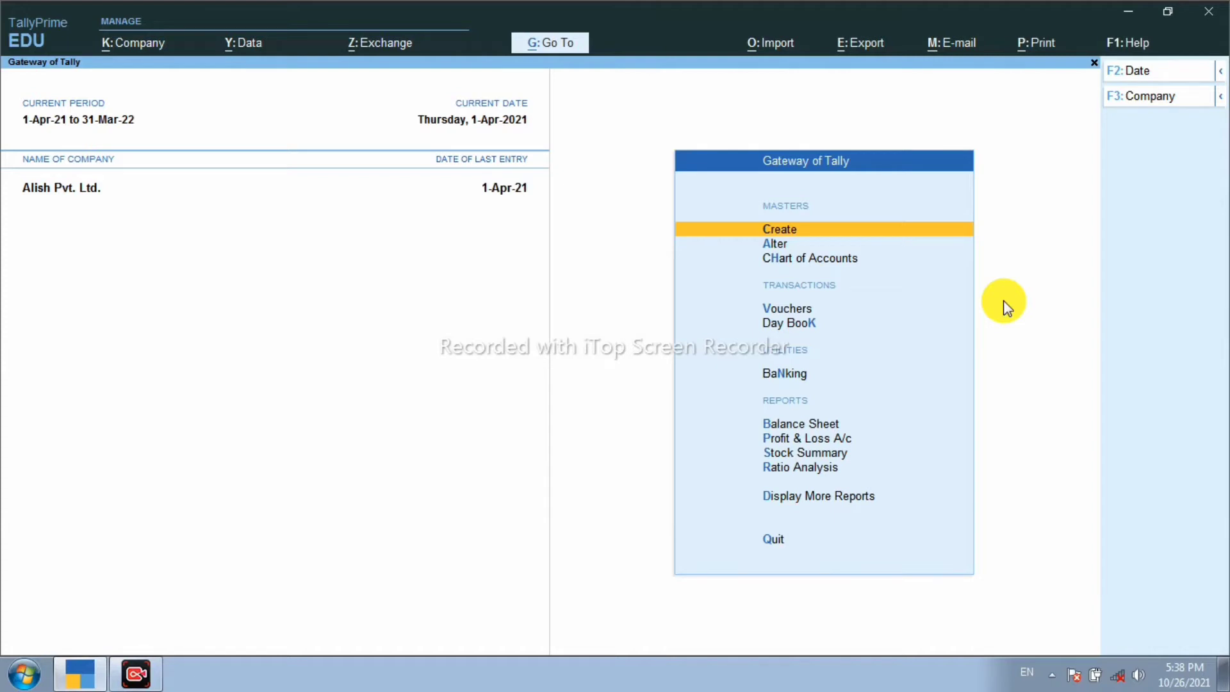
Step: Start a new Ledger from the Master Creation list of masters
key("Return")
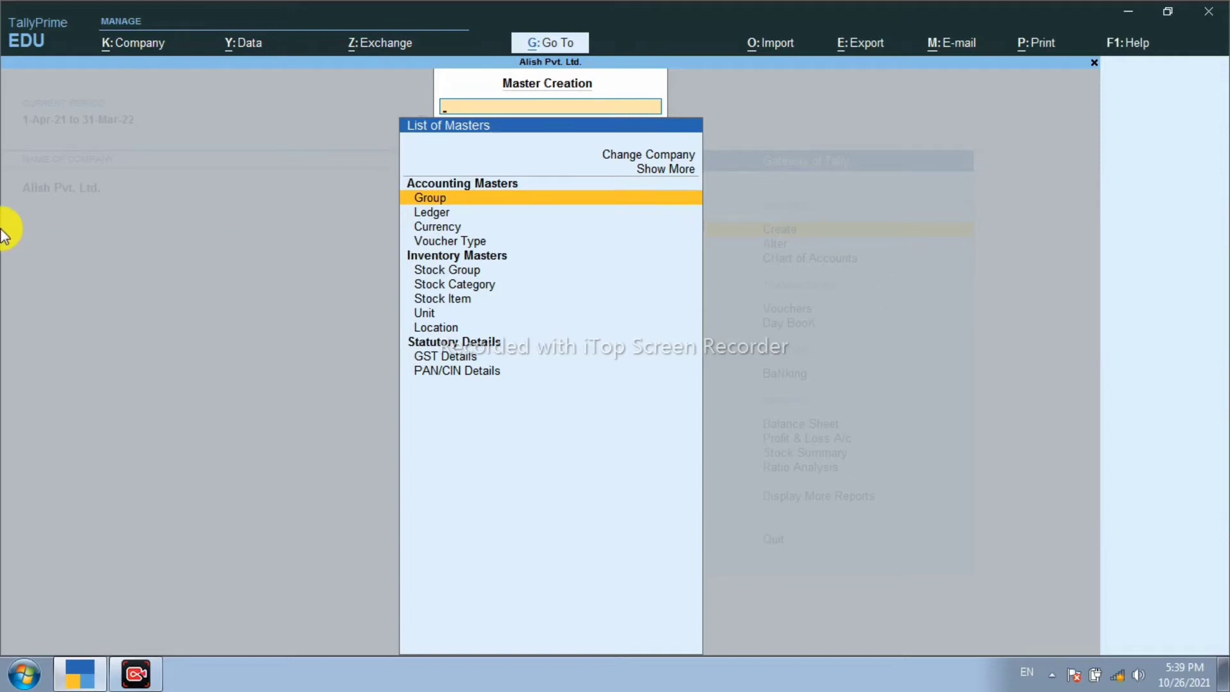
key("Up")
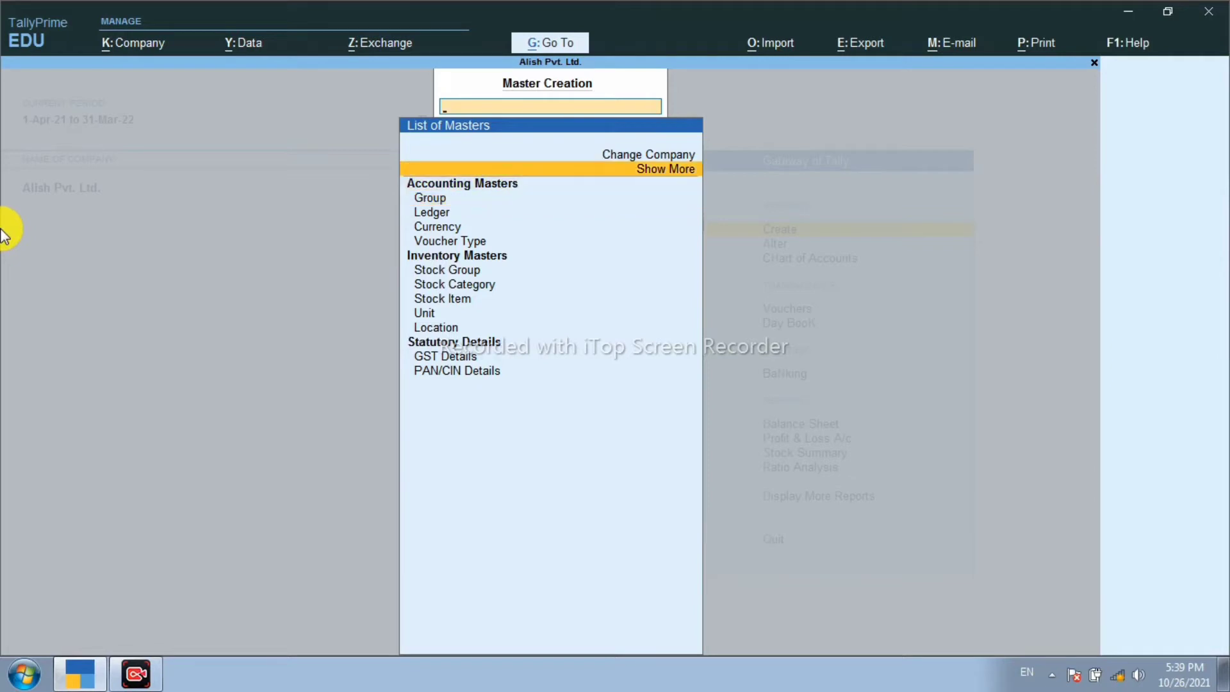
key("Down")
key("Down")
key("Down")
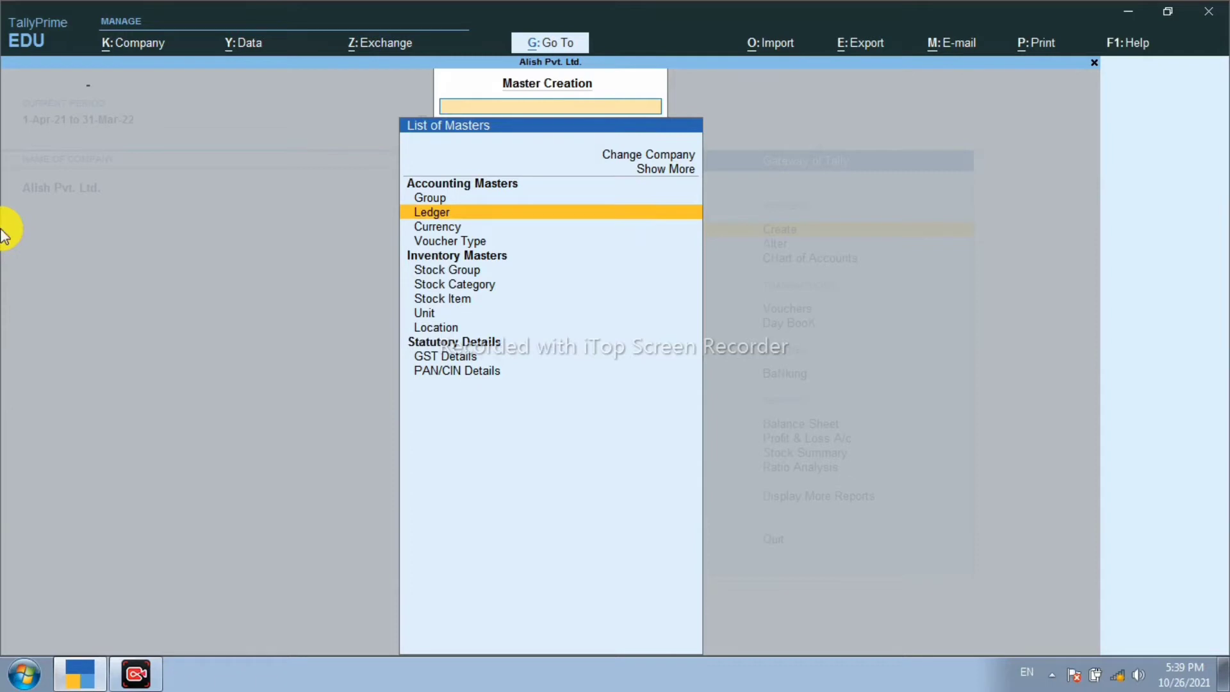
key("Return")
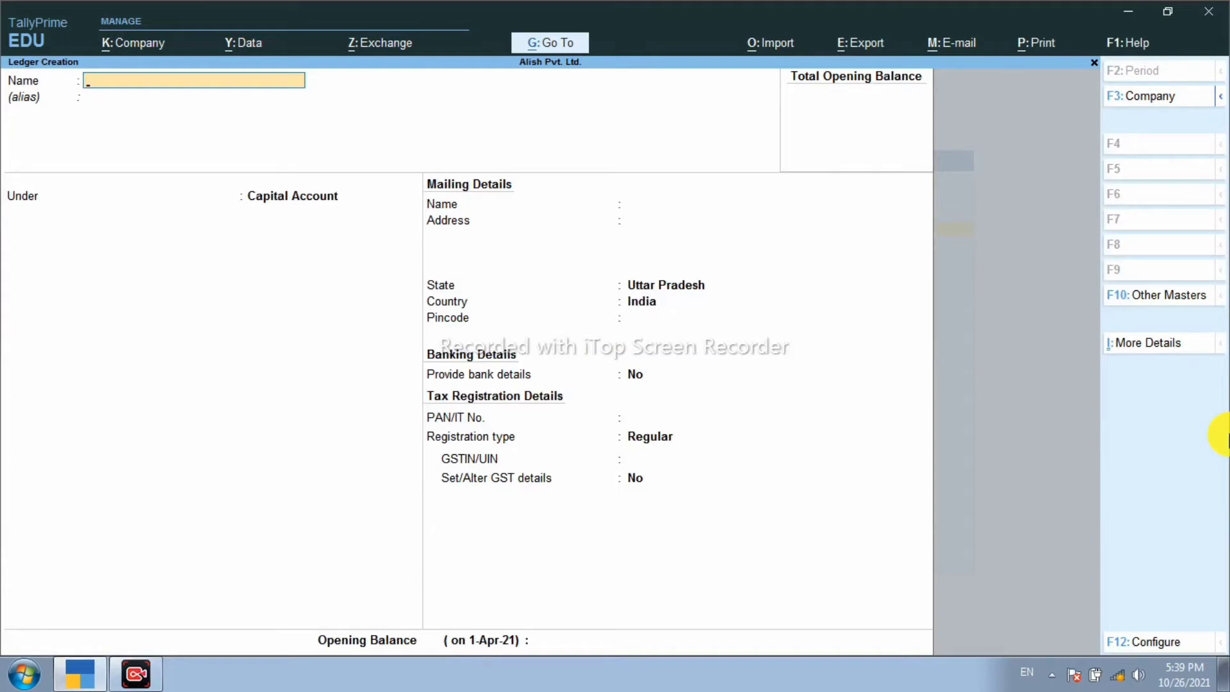
Step: Enter the proprietor's full name as the ledger name and move to the Under field
key("Return")
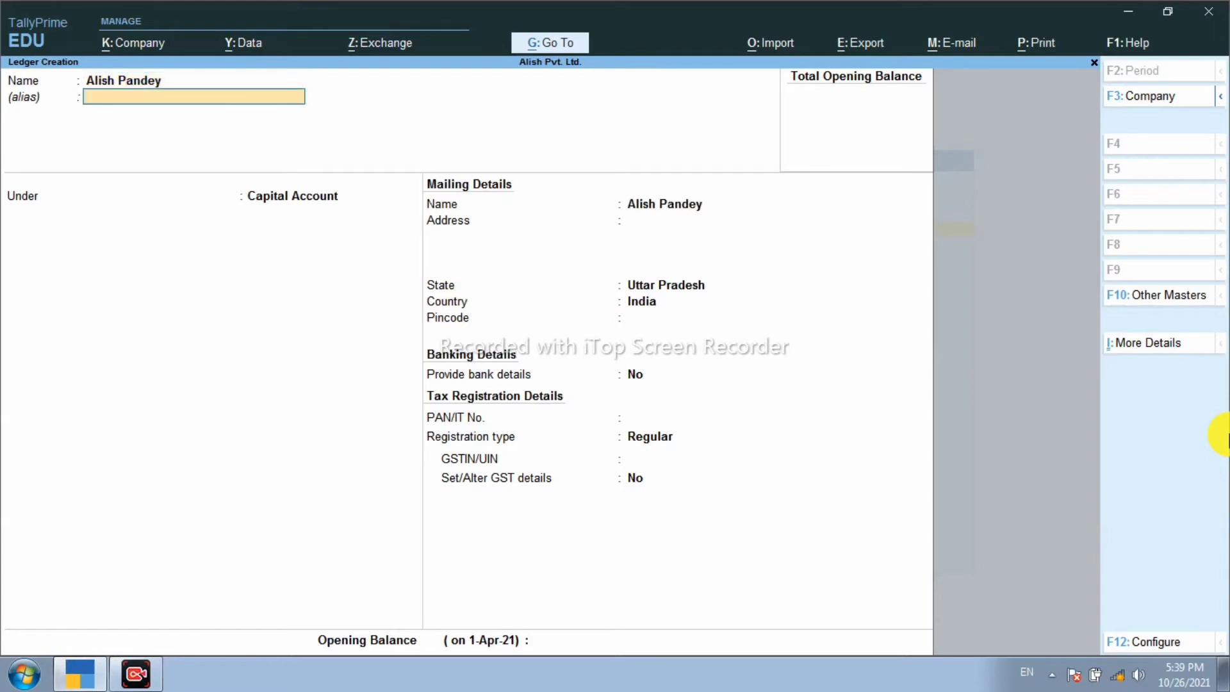
key("Return")
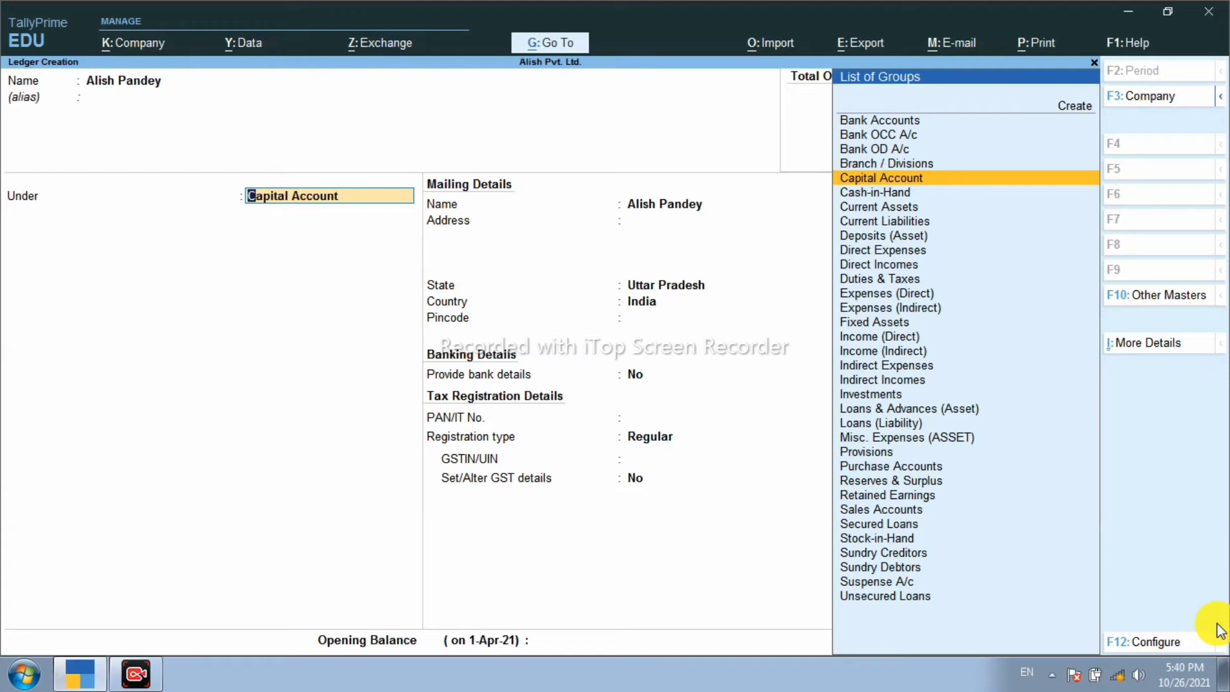
Step: Accept Capital Account as the group and save the proprietor's ledger
key("Return")
key("Return")
key("Return")
key("Return")
key("Return")
key("Return")
key("Return")
key("Return")
key("Return")
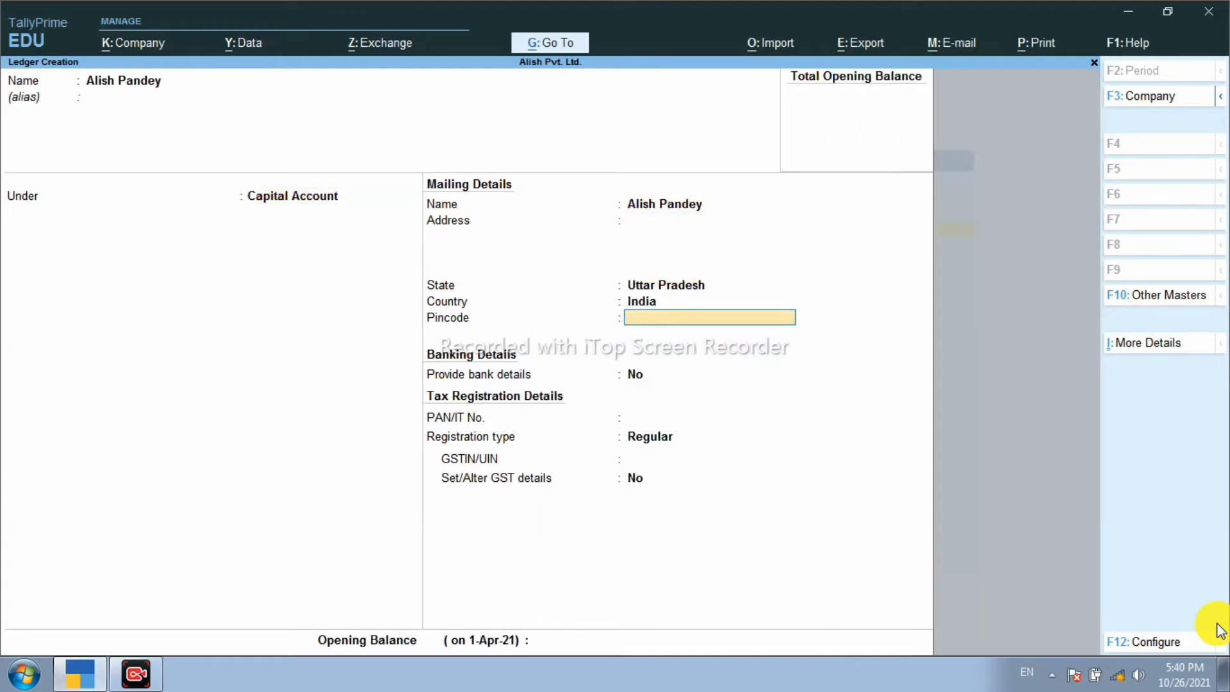
key("Return")
key("Return")
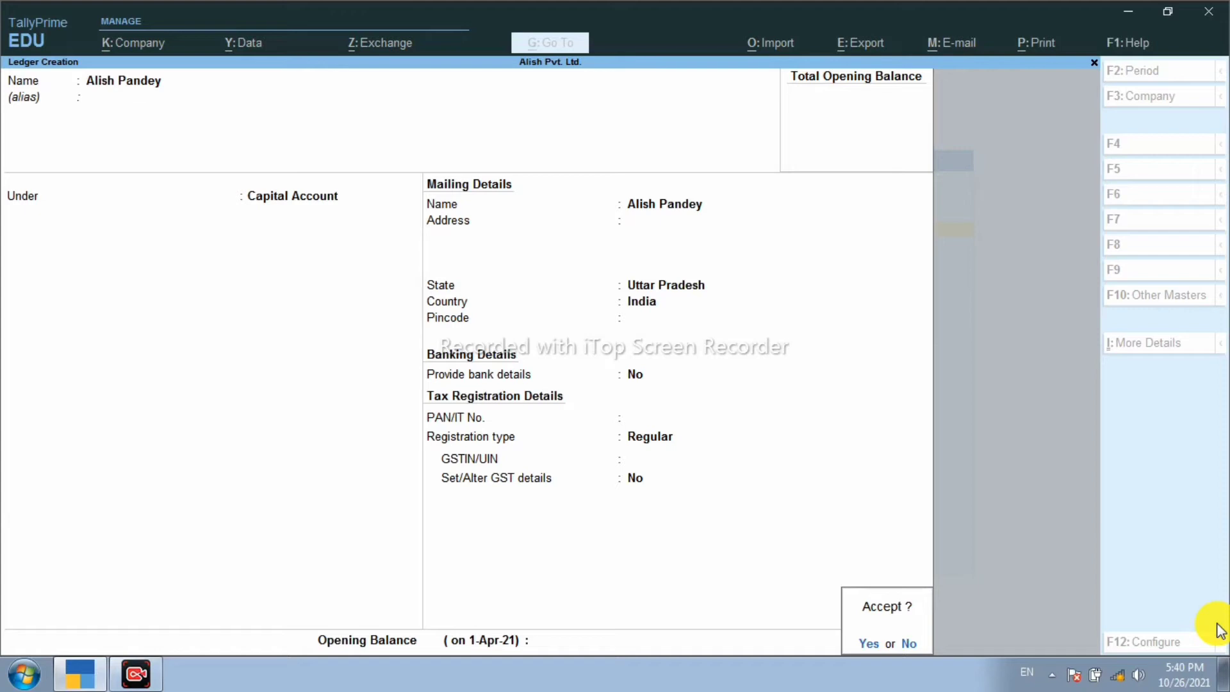
key("Return")
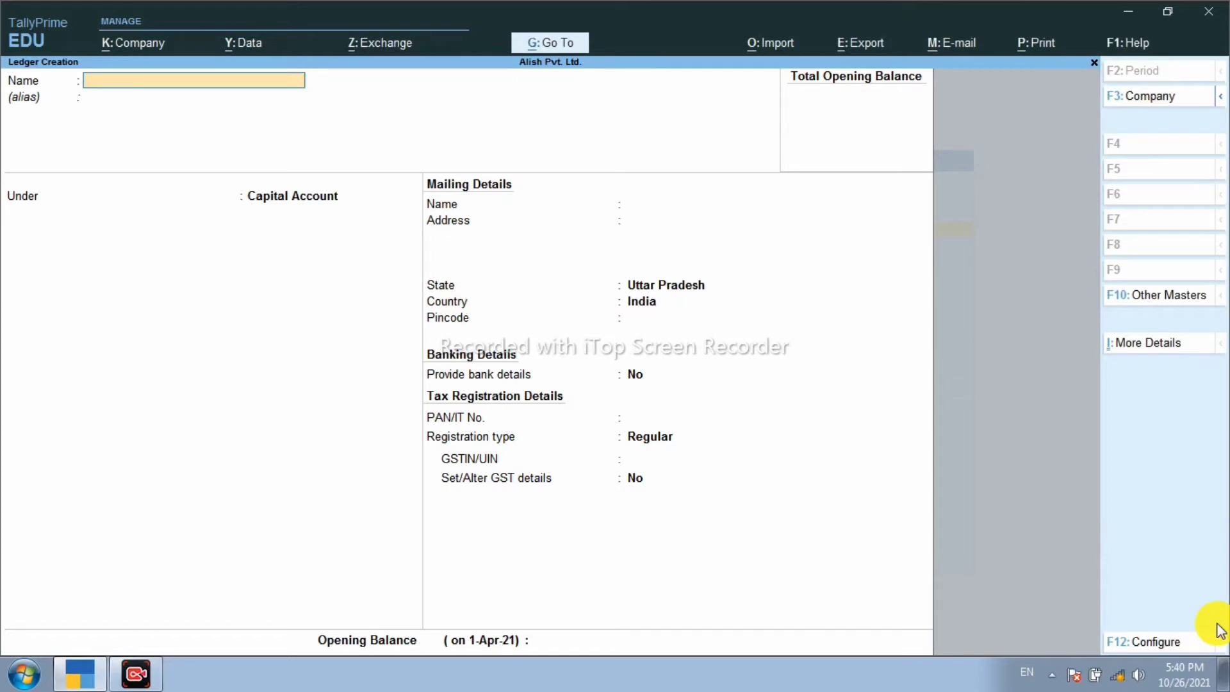
Step: Back out to the Gateway of Tally and reopen the Ledger Creation form
key("Escape")
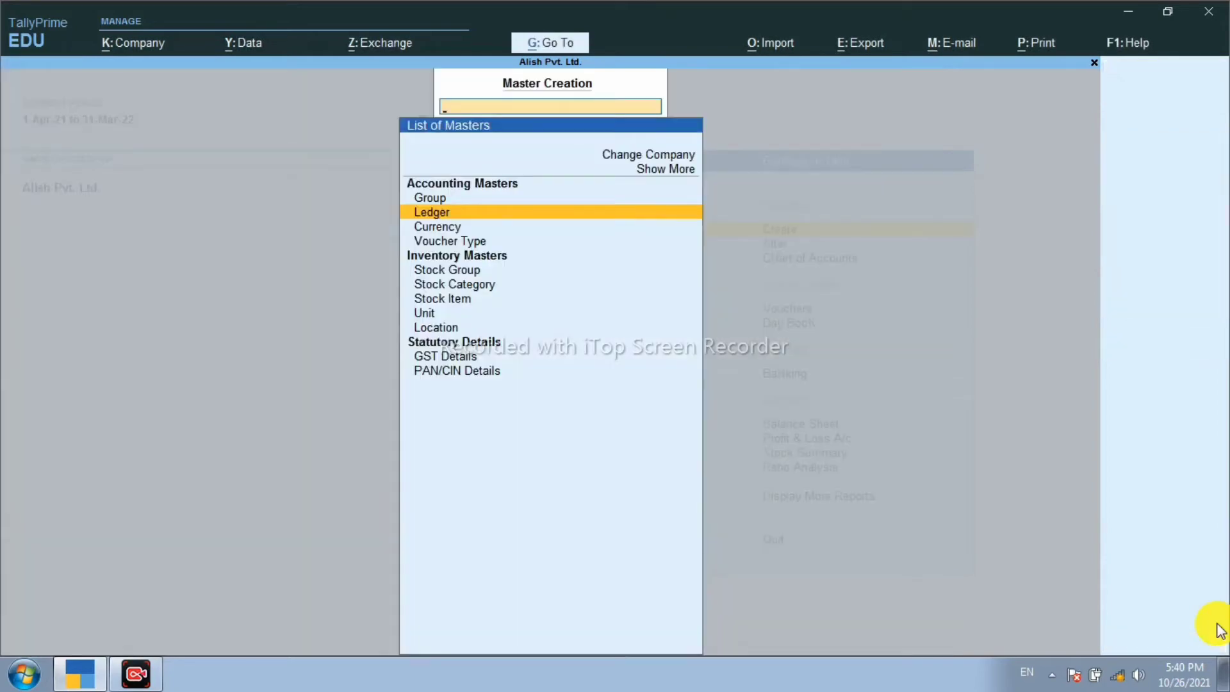
key("Escape")
key("Escape")
key("Escape")
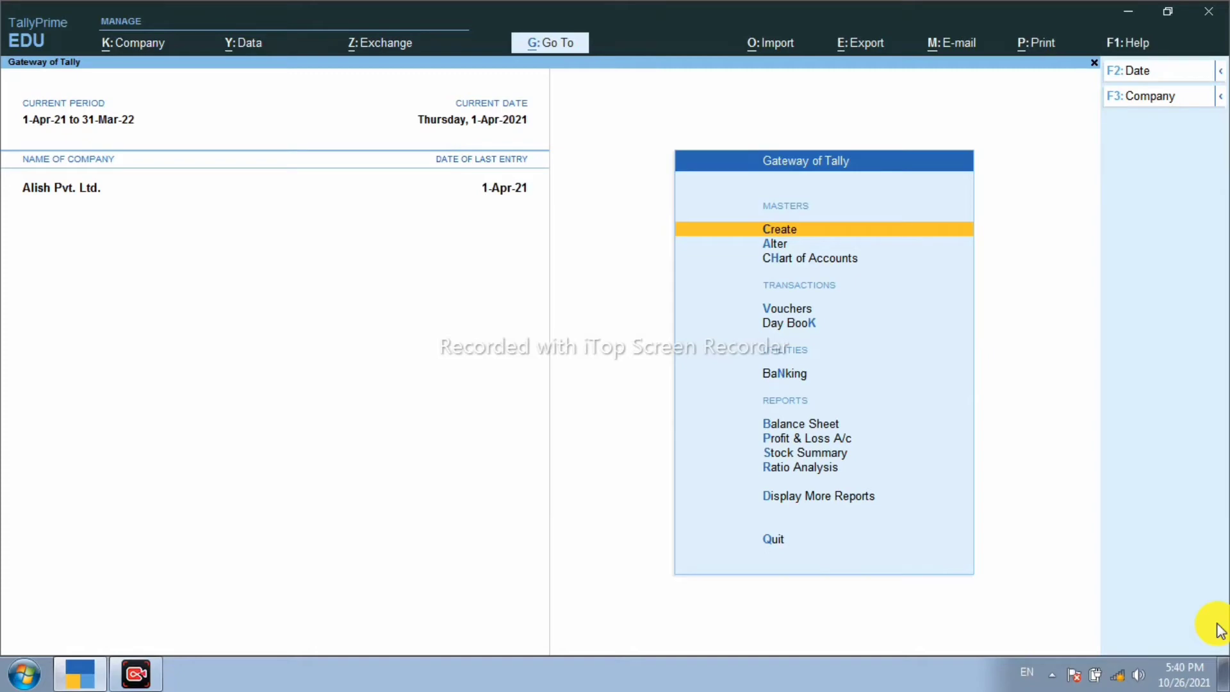
key("Return")
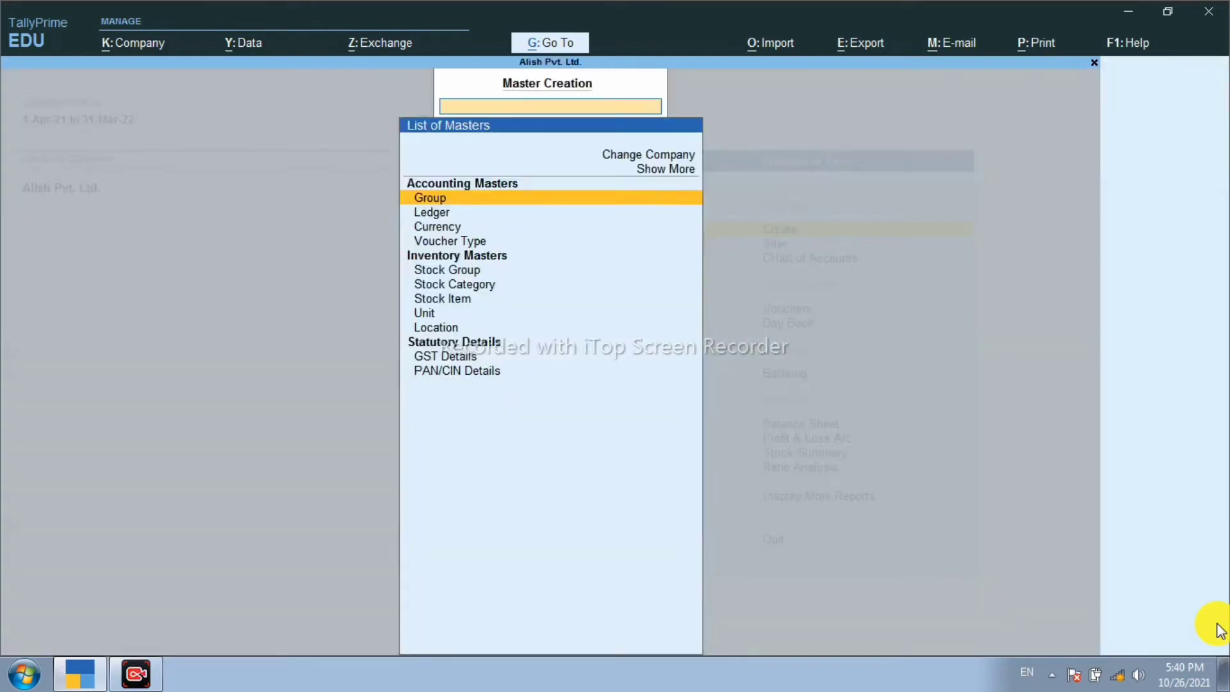
key("Down")
key("Return")
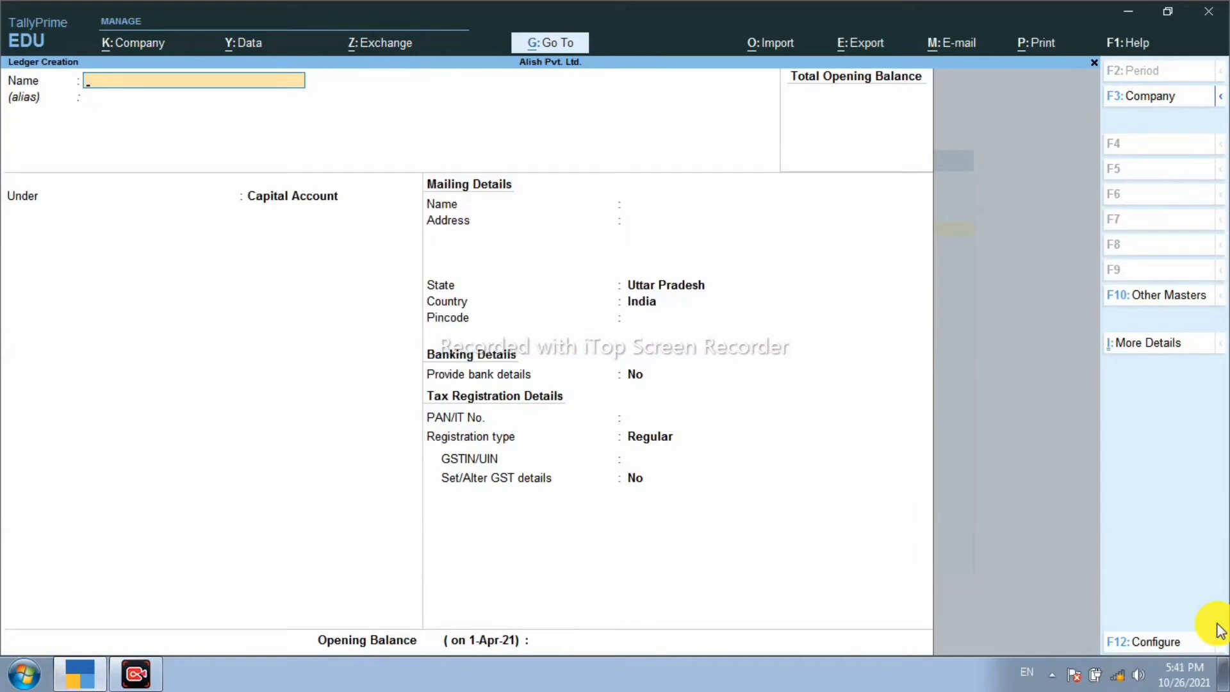
Step: Close Ledger Creation without quitting and move to the Alter option
key("Escape")
key("Escape")
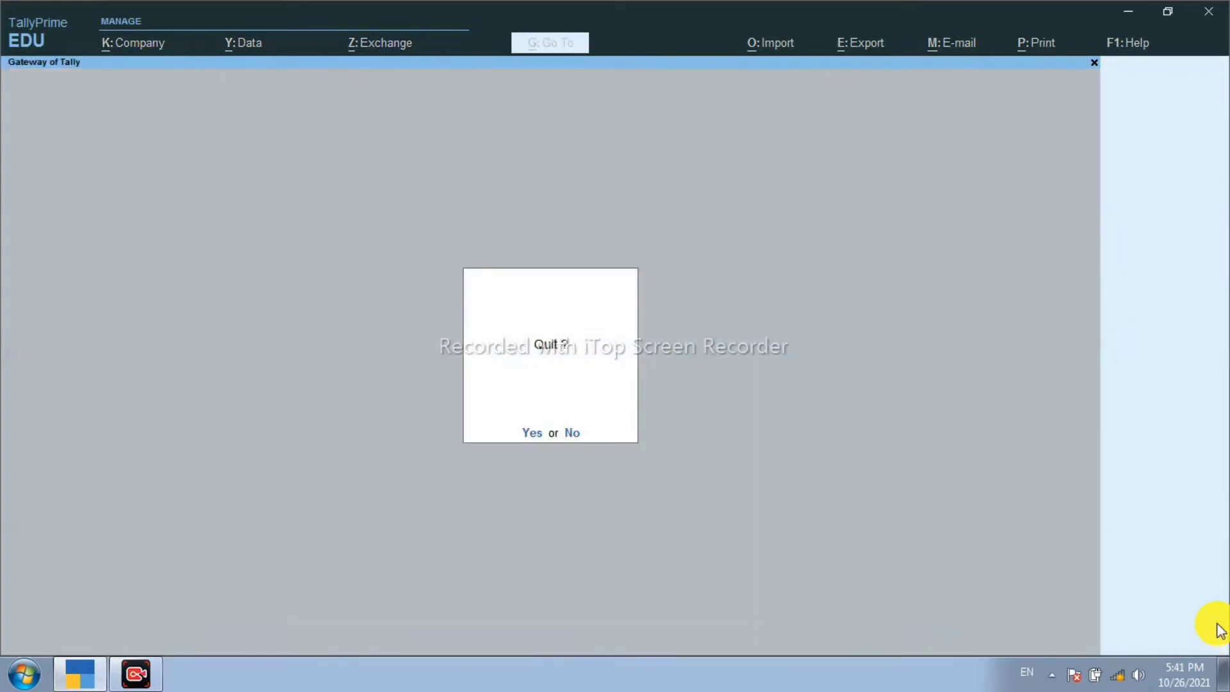
key("Escape")
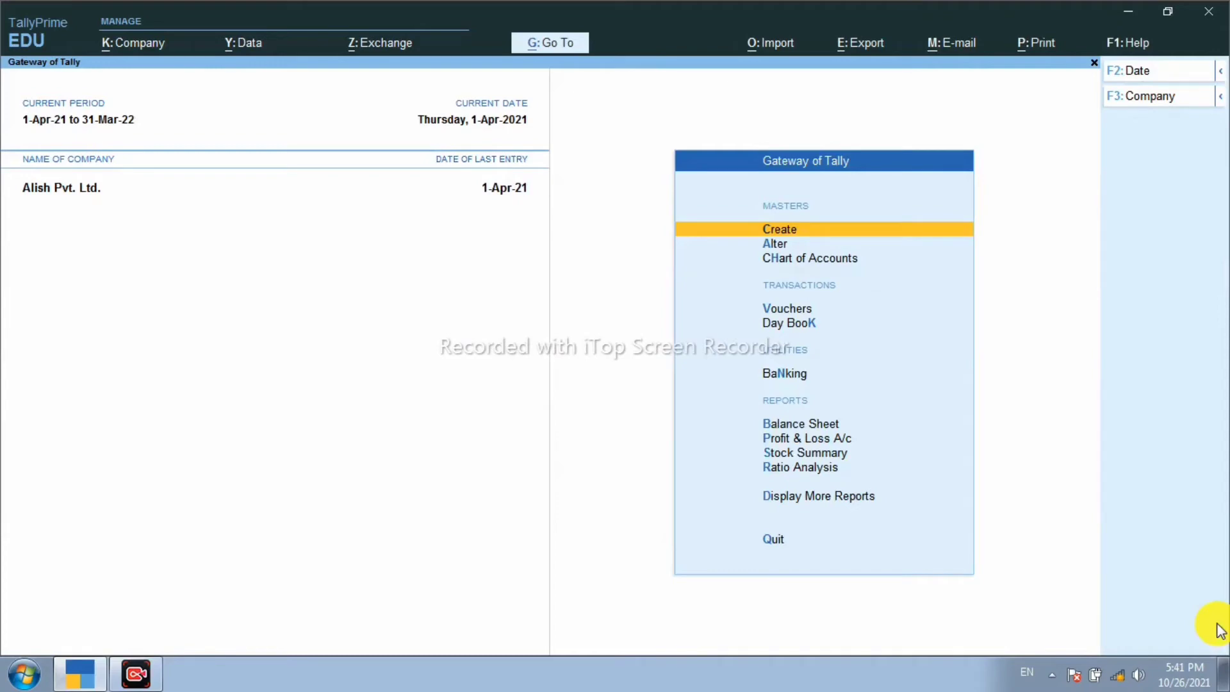
key("Down")
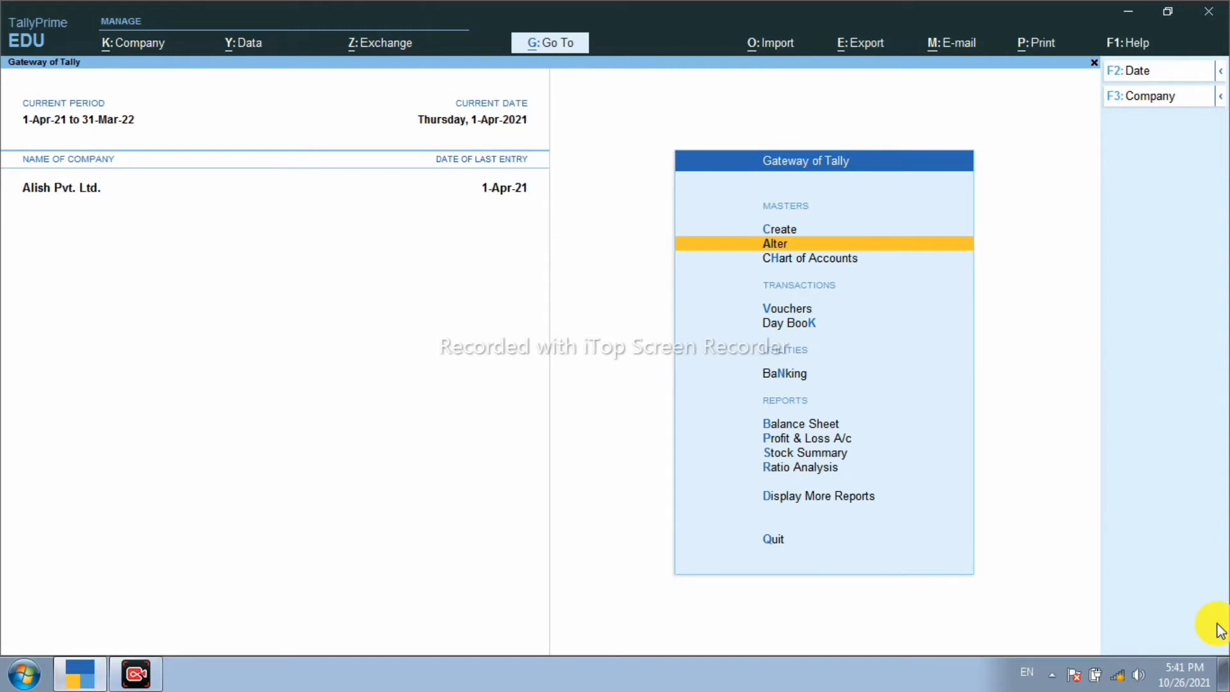
Step: Browse the Alter > Ledger list, open the Capital Account ledger, then leave it
key("Return")
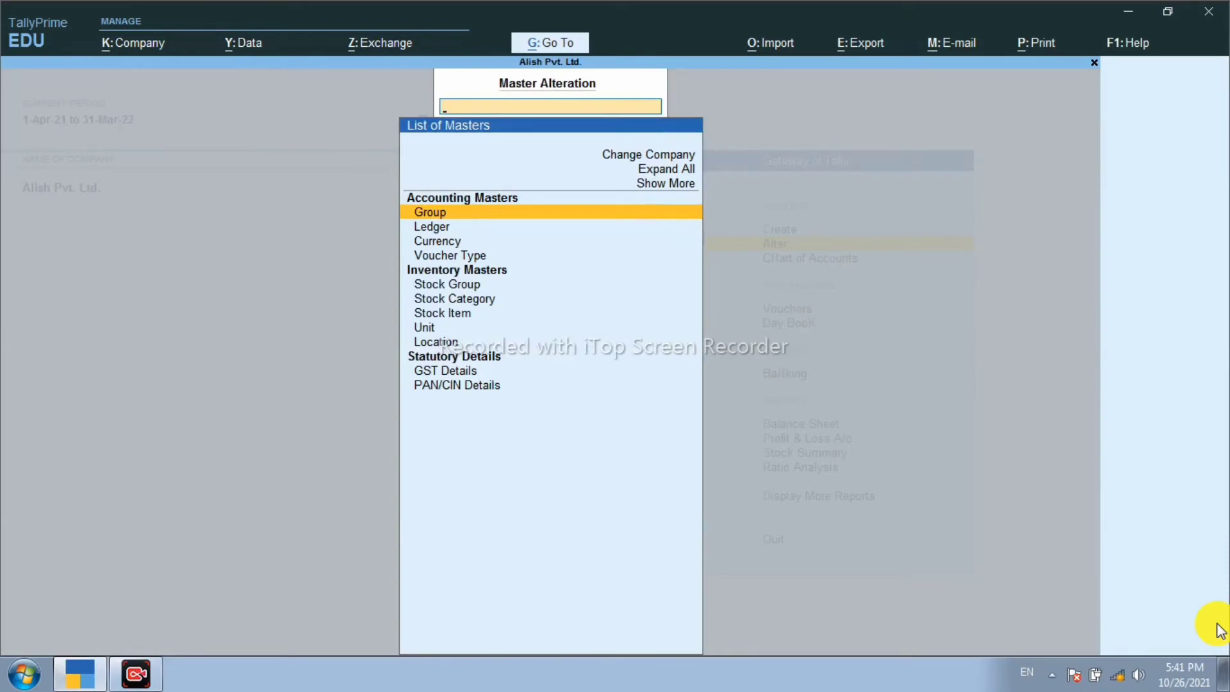
key("Down")
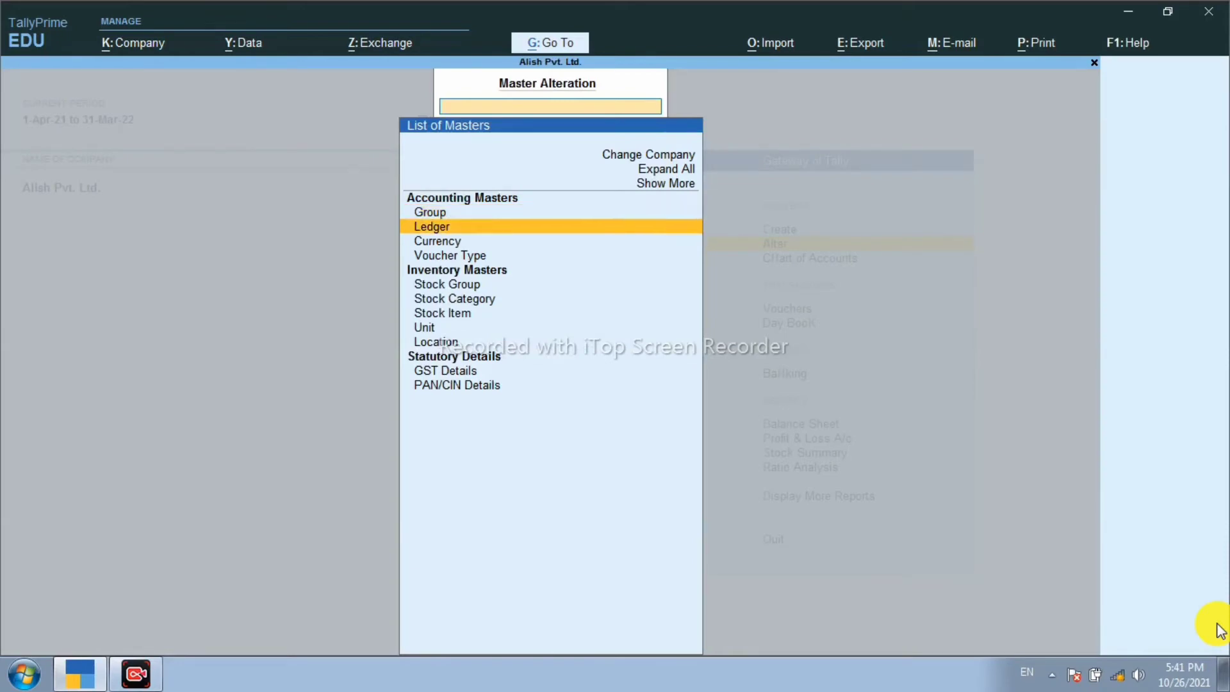
key("Return")
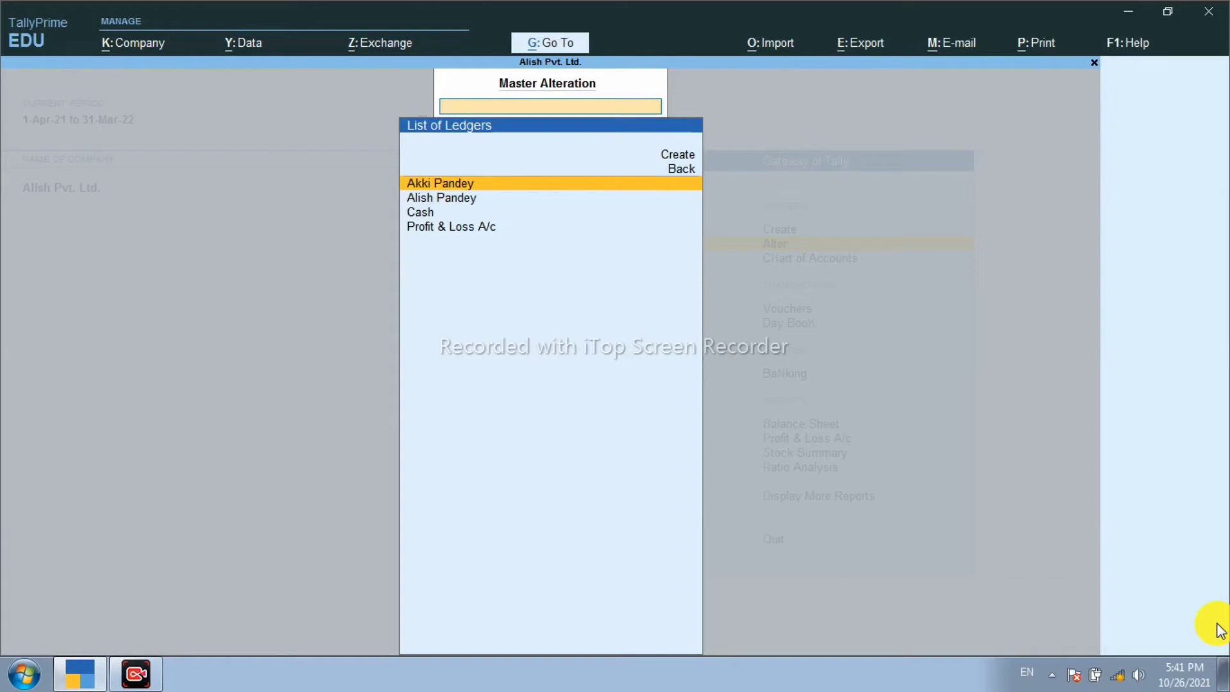
key("Down")
key("Up")
key("Escape")
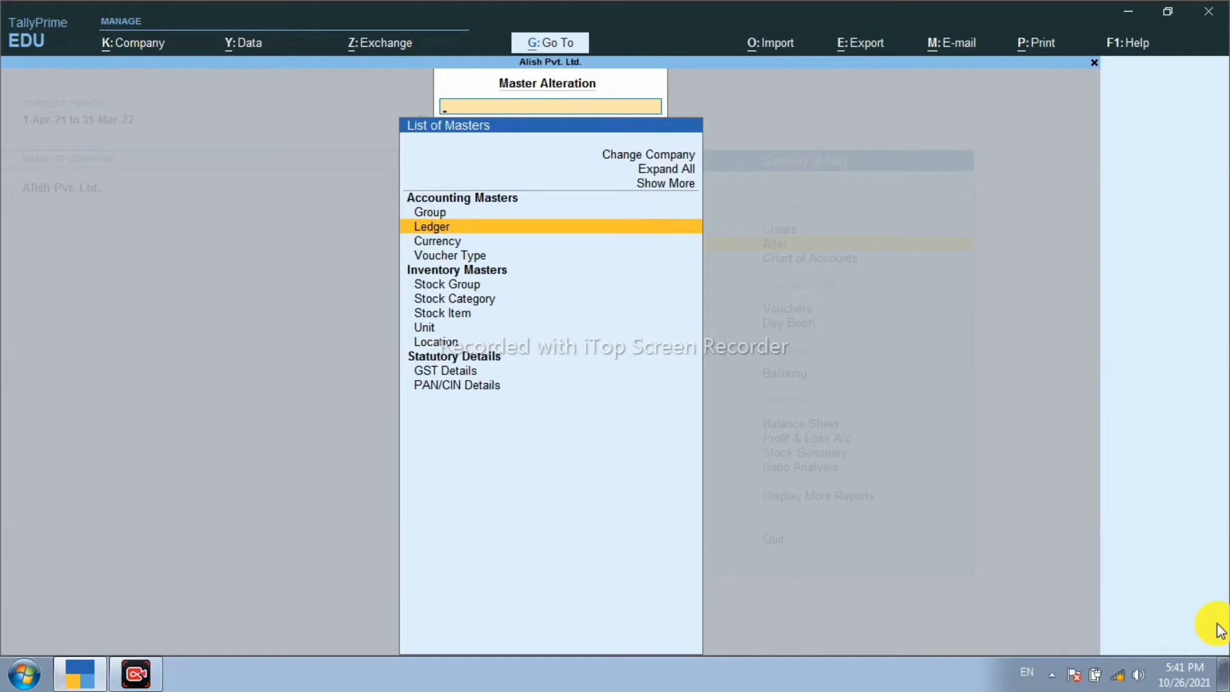
key("Return")
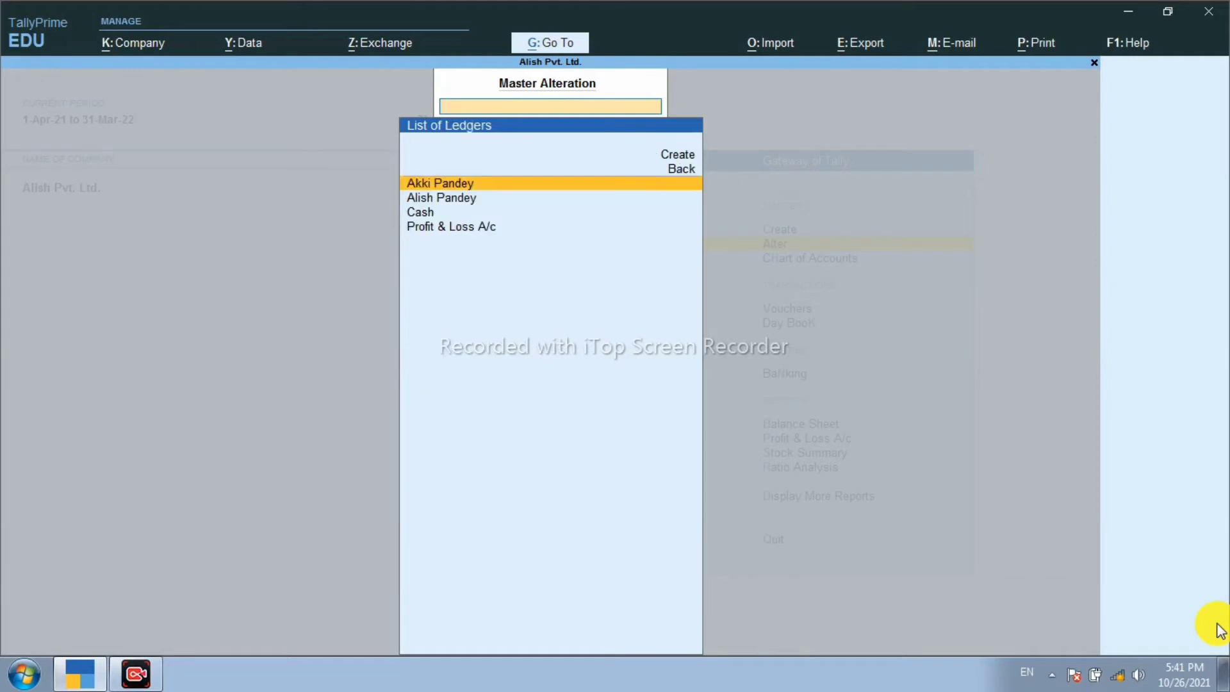
key("Return")
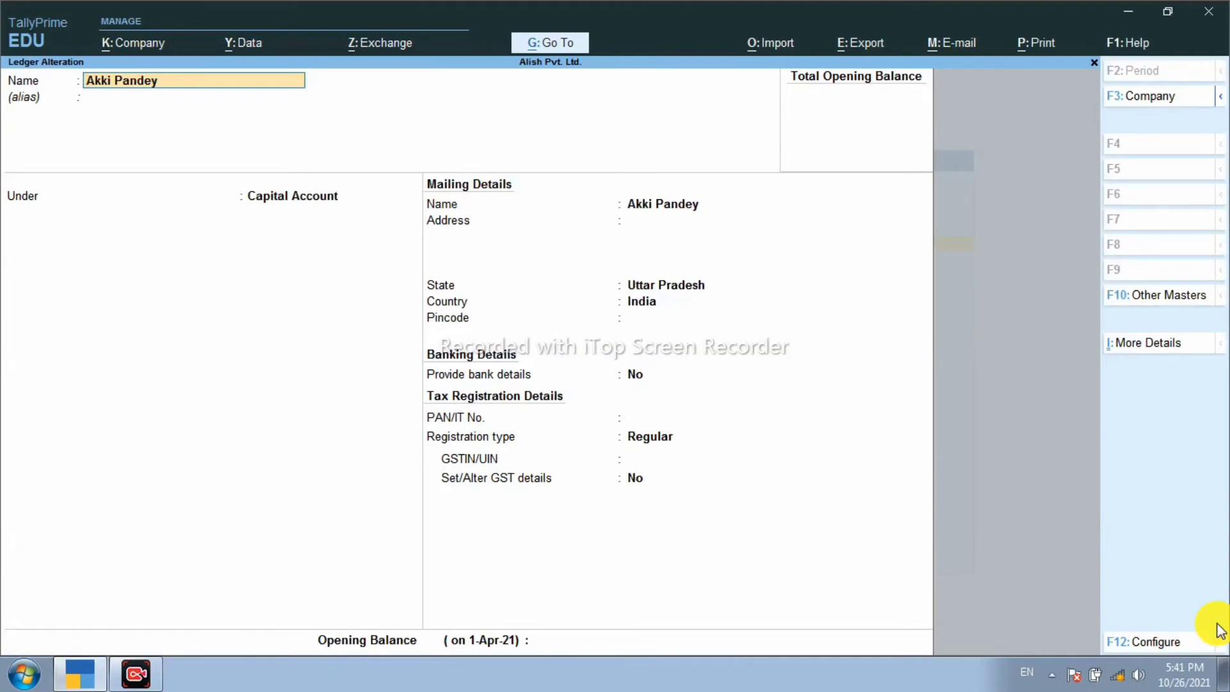
key("BackSpace")
key("Escape")
key("Escape")
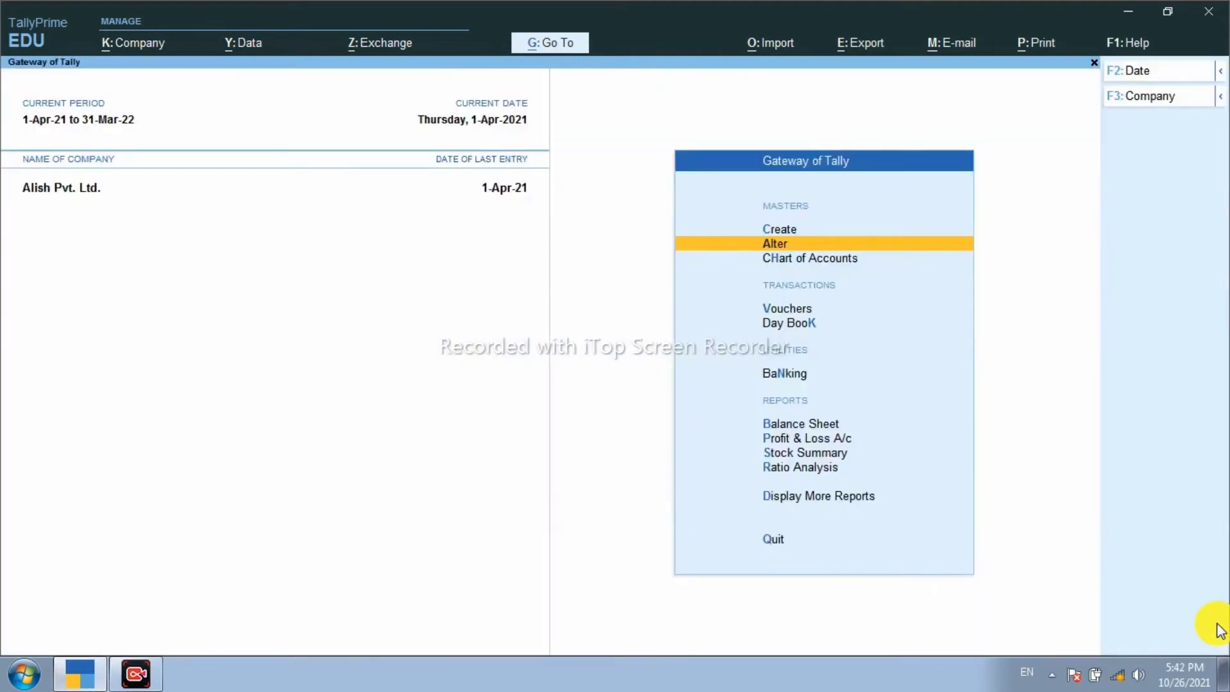
Step: Reopen the Capital Account ledger to review its mailing details and opening balance, then discard
key("Return")
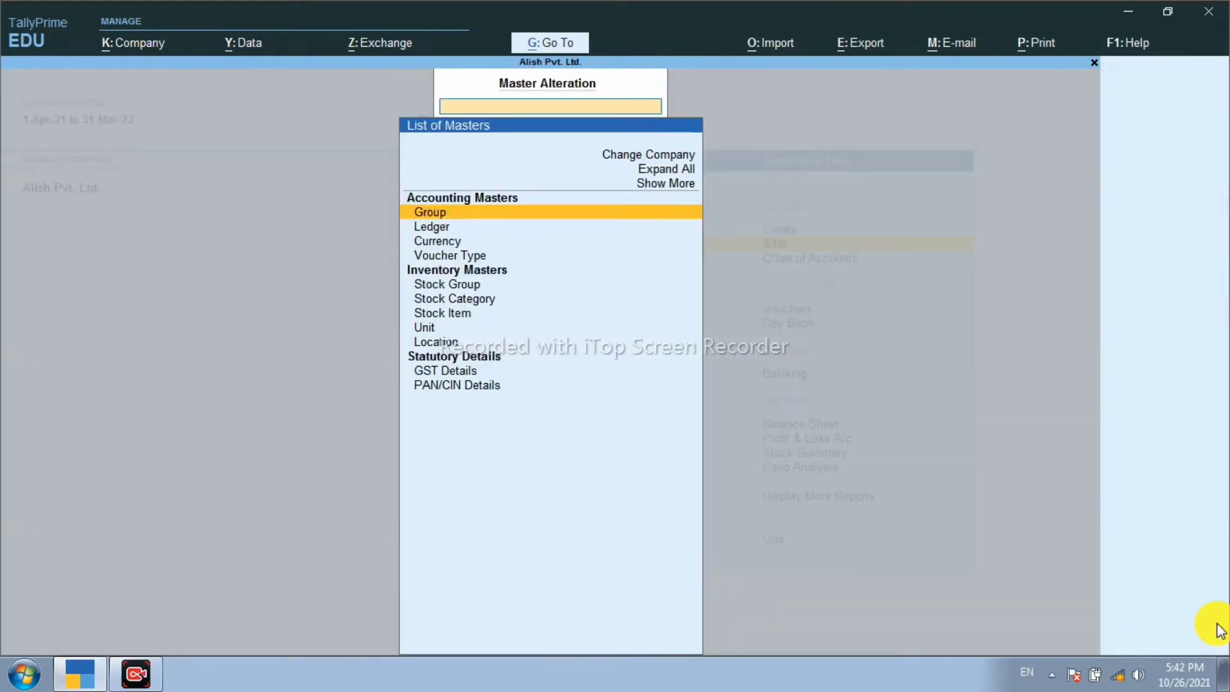
key("Down")
key("Return")
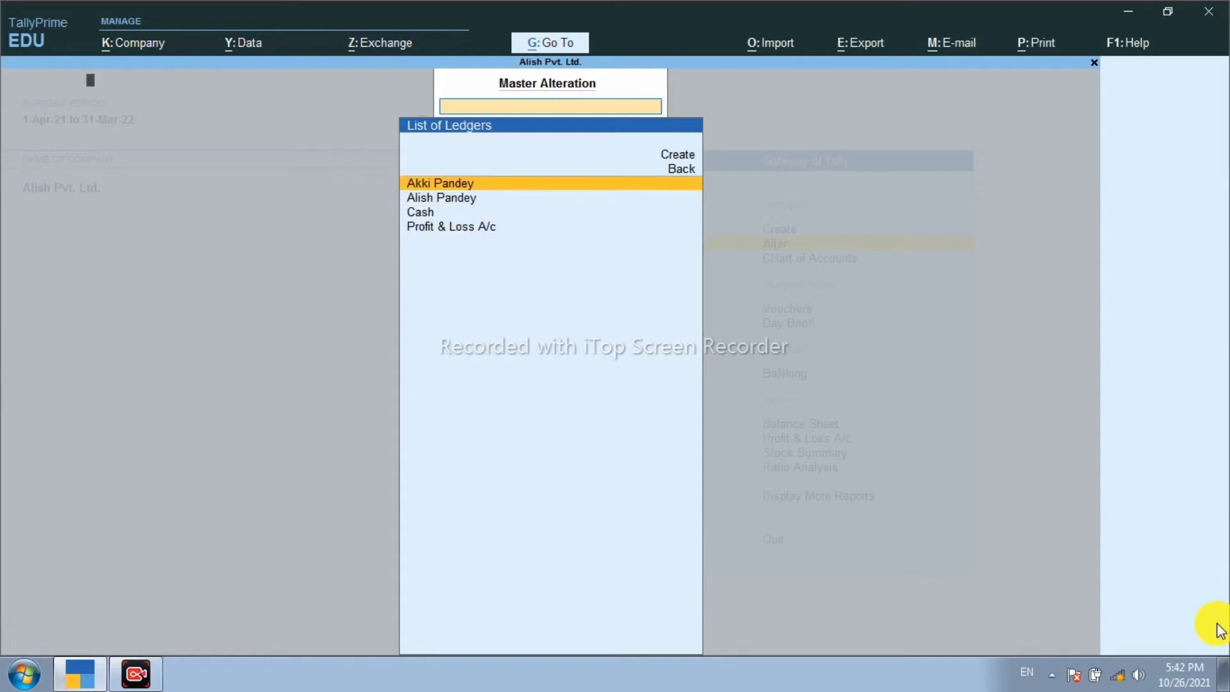
key("Return")
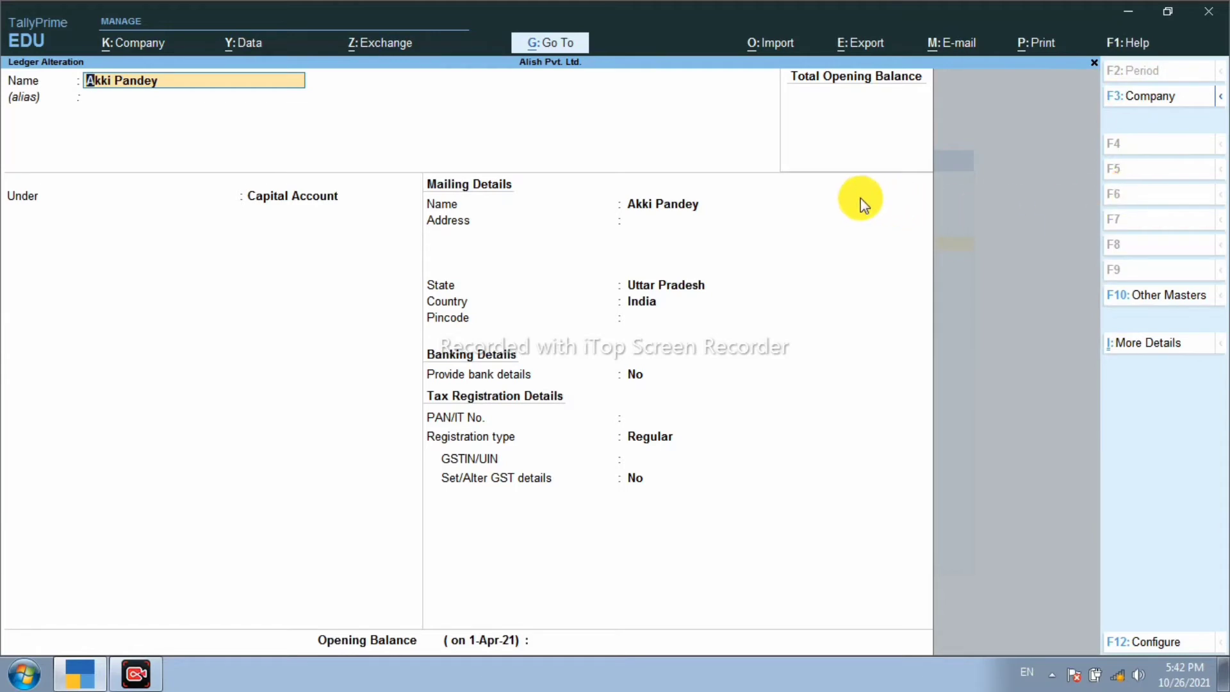
key("alt")
key("alt")
key("Escape")
key("Escape")
Step: Return to the Gateway of Tally without quitting and show the Day Book
key("Escape")
key("Escape")
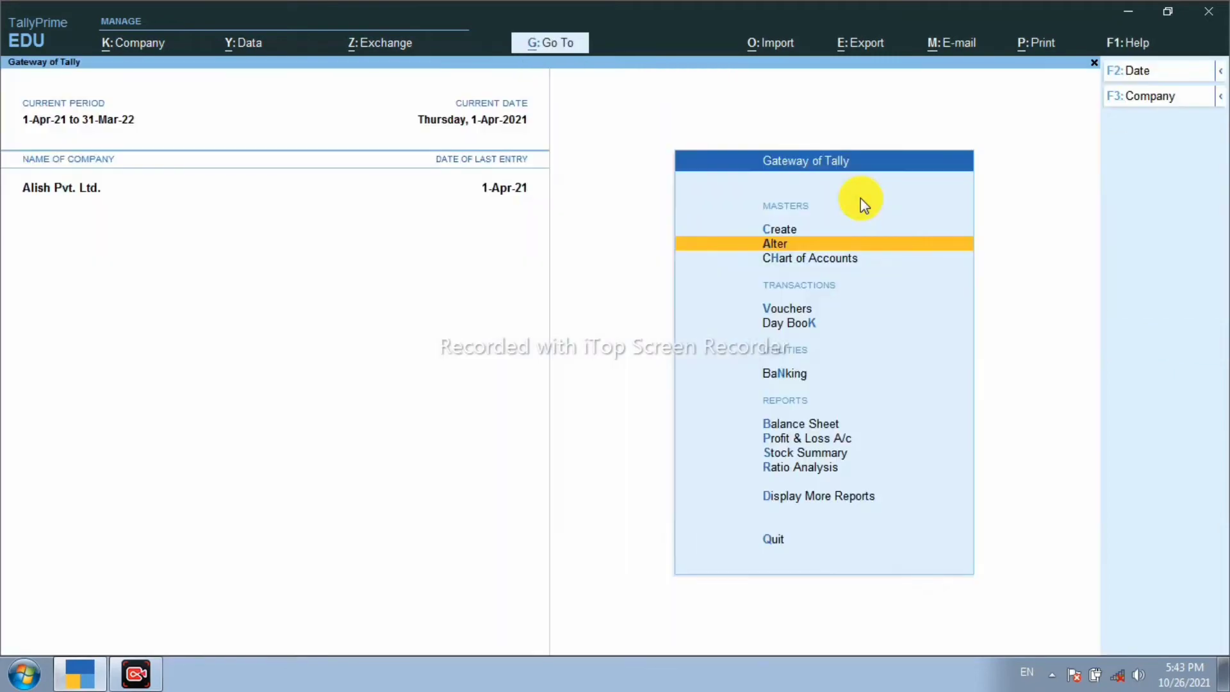
key("Escape")
key("n")
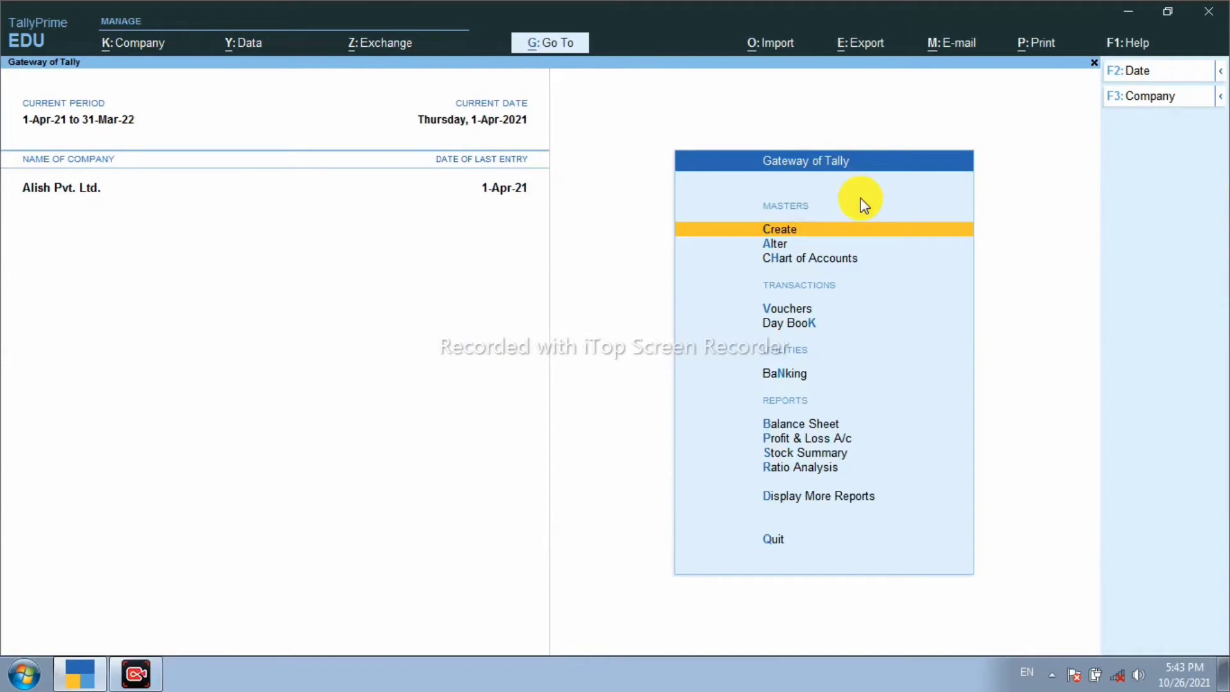
key("Down")
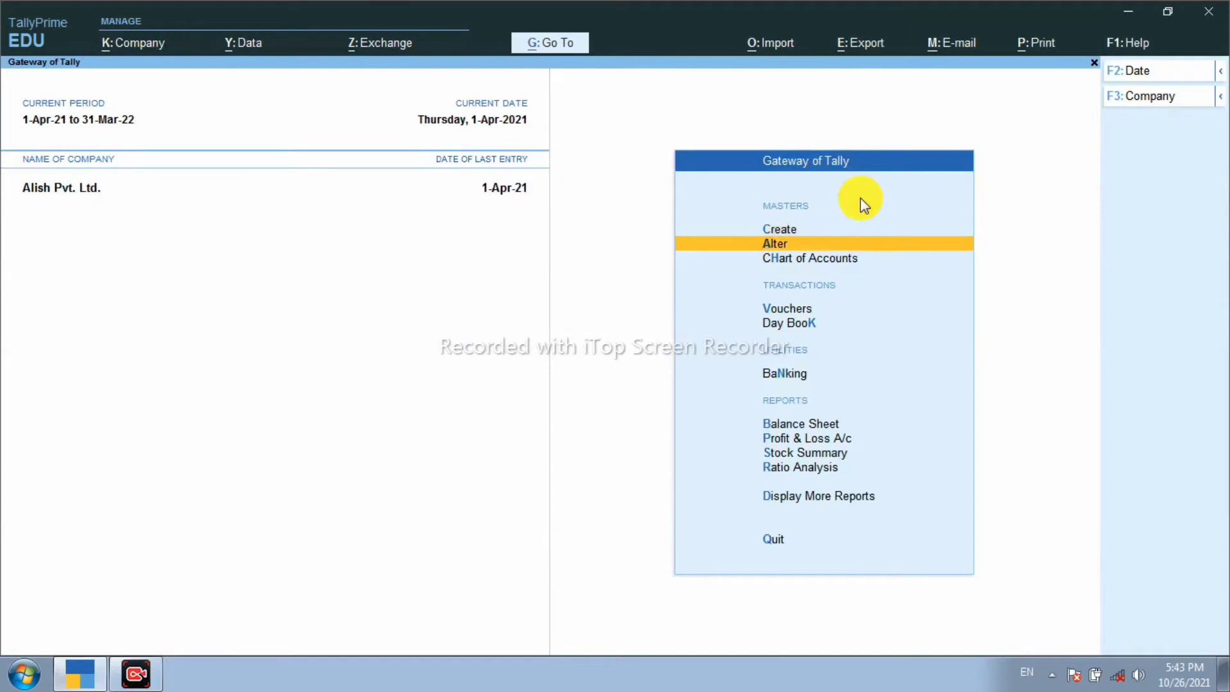
key("Down")
key("Down")
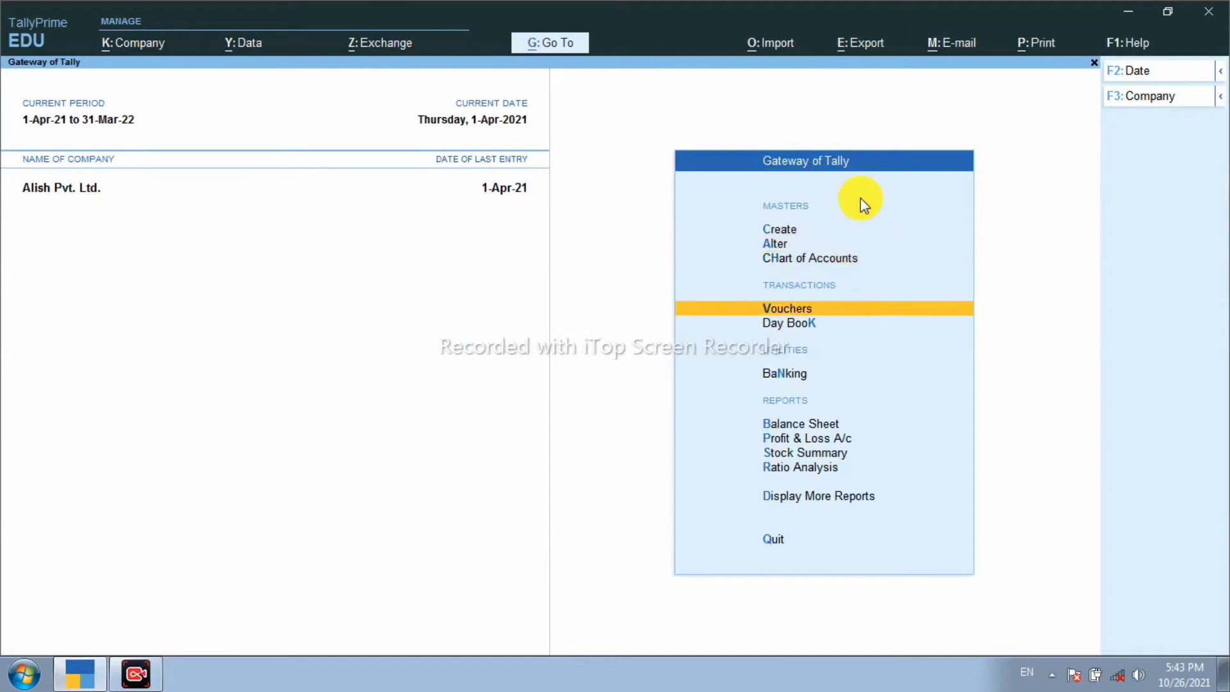
key("Down")
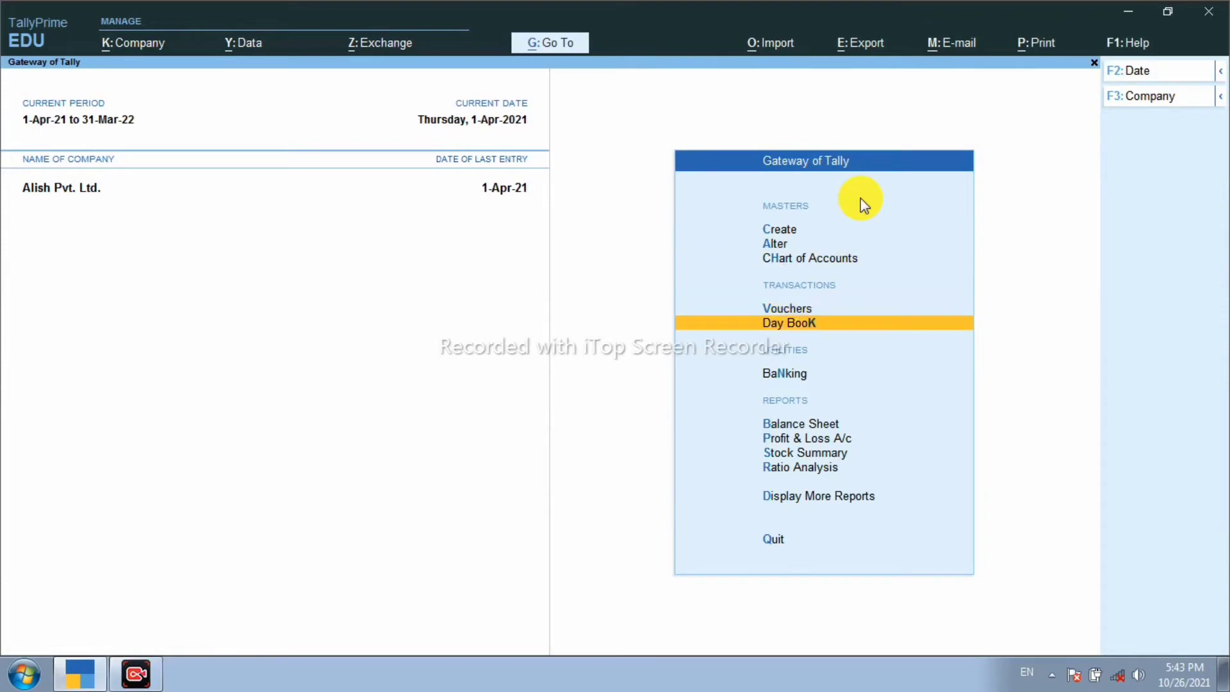
key("Return")
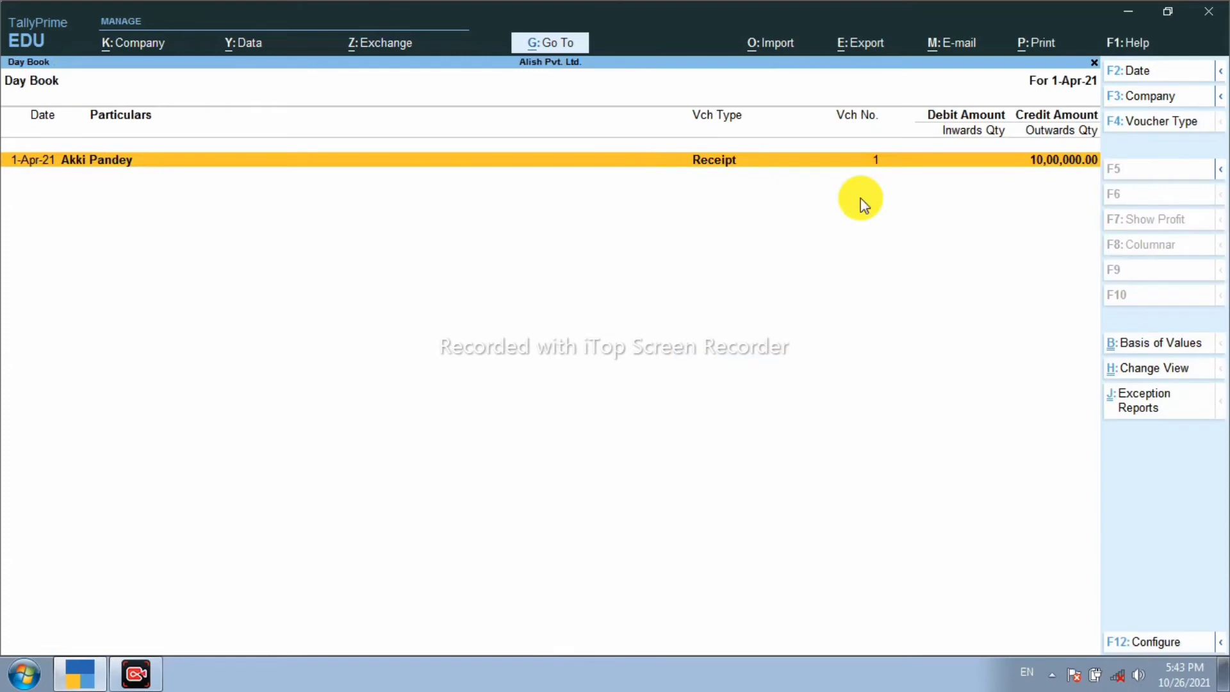
Step: Delete Receipt voucher No. 1 of 10,00,000.00 and close the empty Day Book
key("Return")
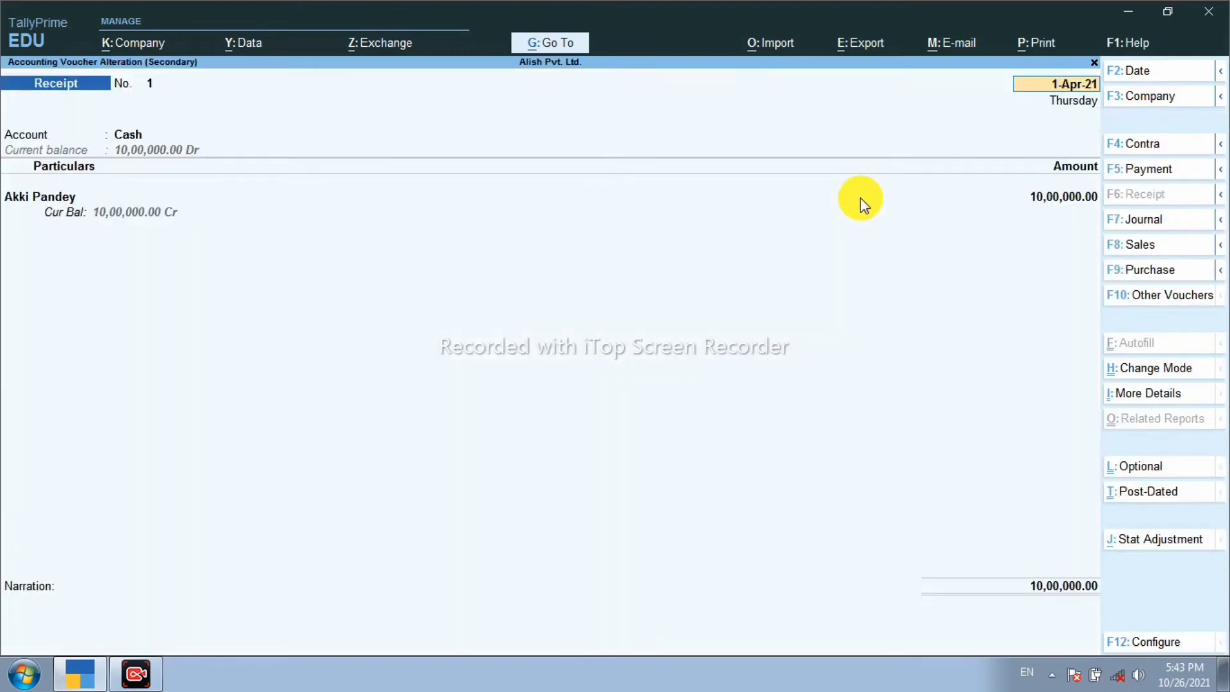
key("alt+d")
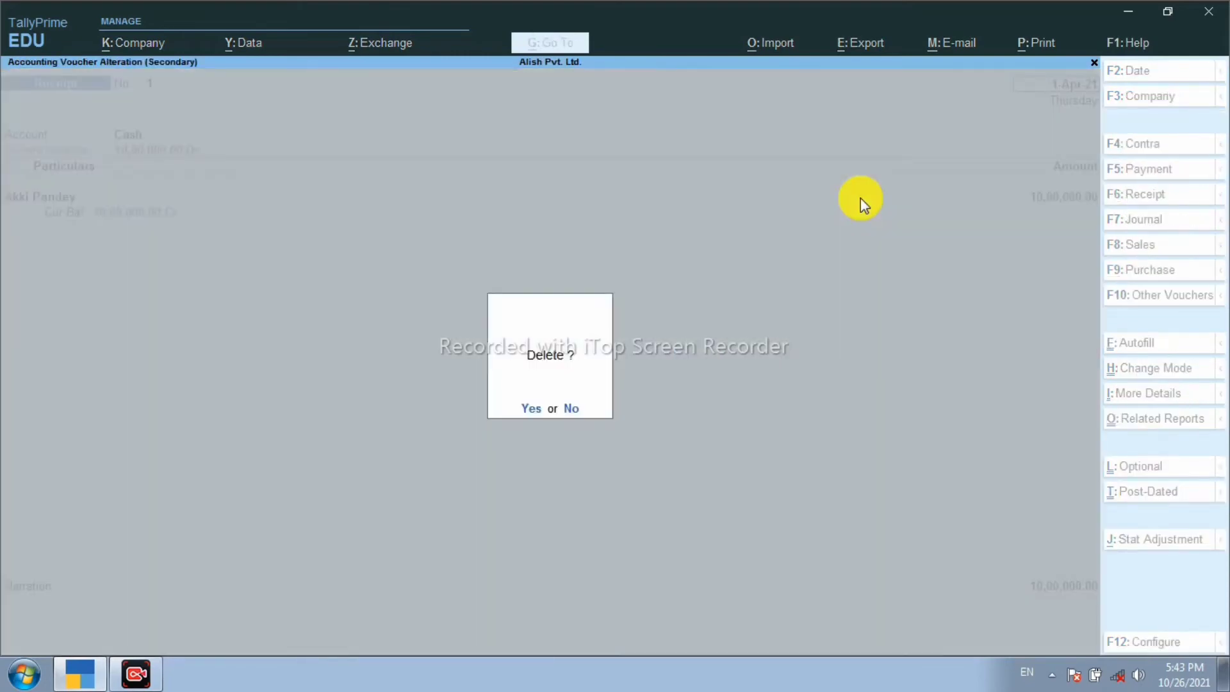
key("y")
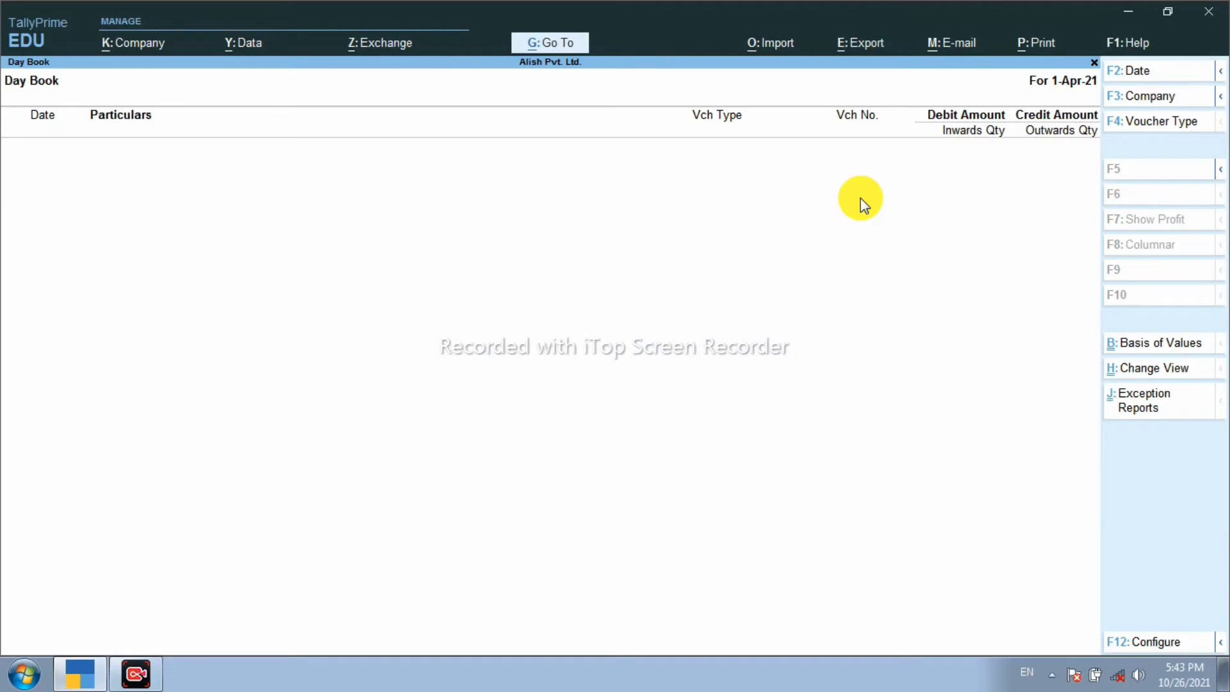
key("Escape")
key("Up")
key("Up")
key("Up")
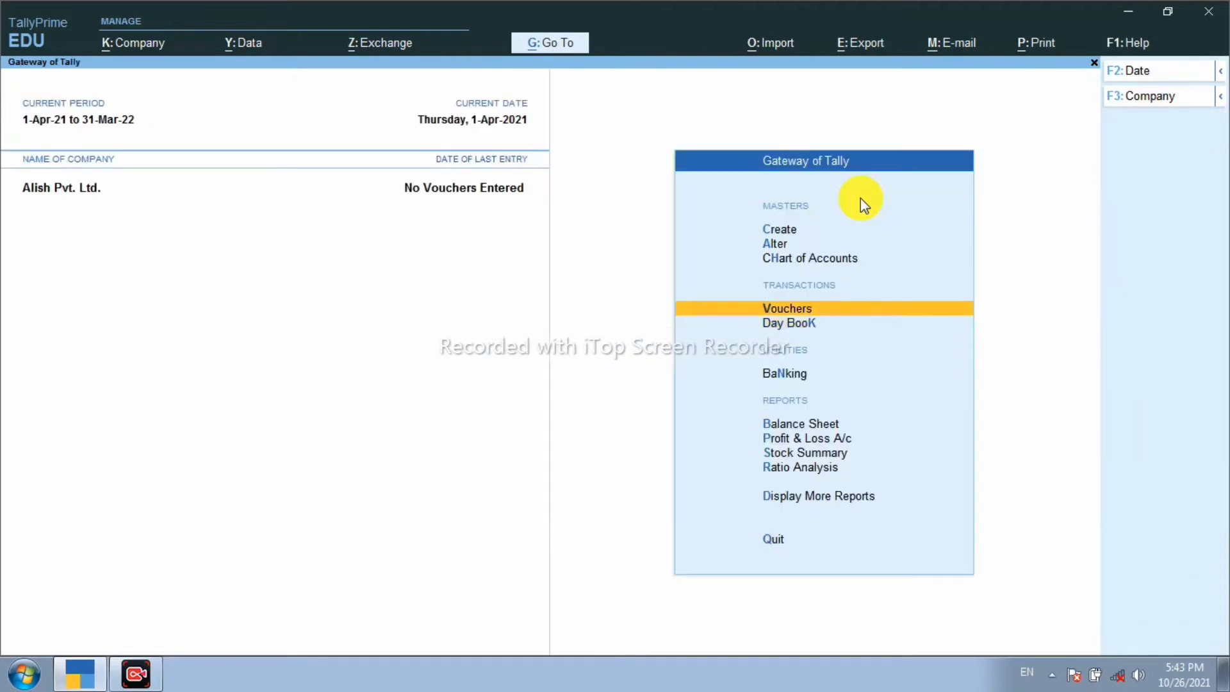
Step: Open the remaining Capital Account ledger through Alter > Ledger
key("Return")
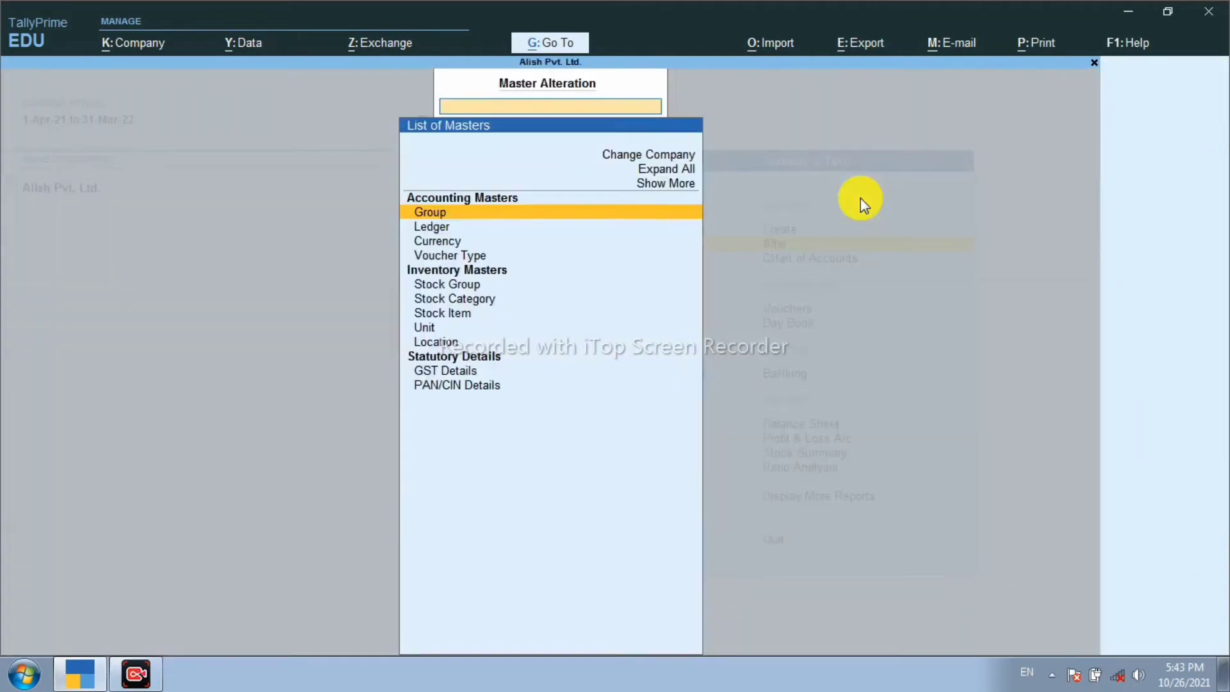
key("Down")
key("Down")
key("Up")
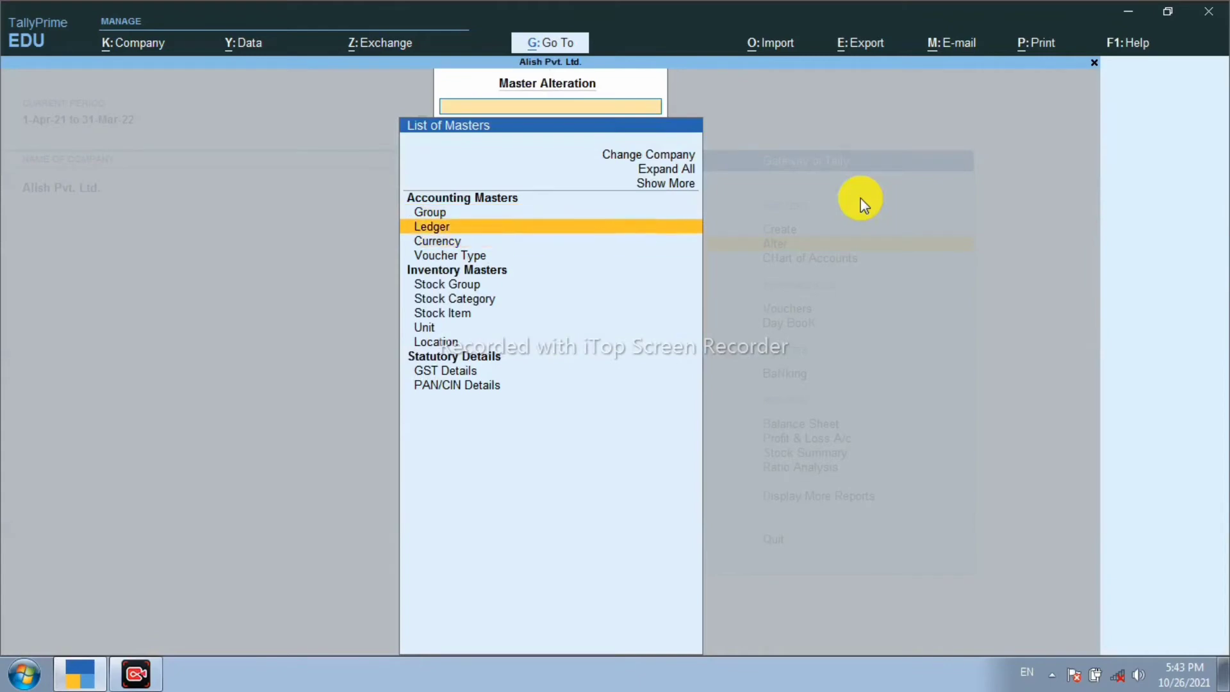
key("Return")
key("Down")
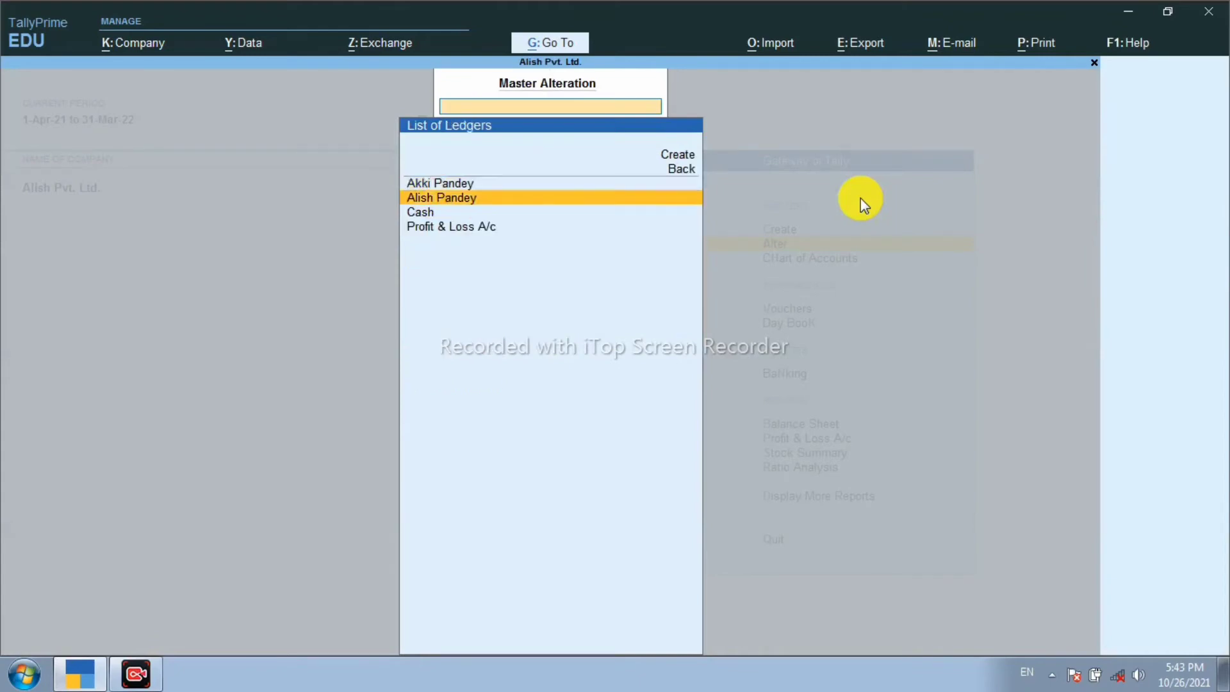
key("Up")
key("Return")
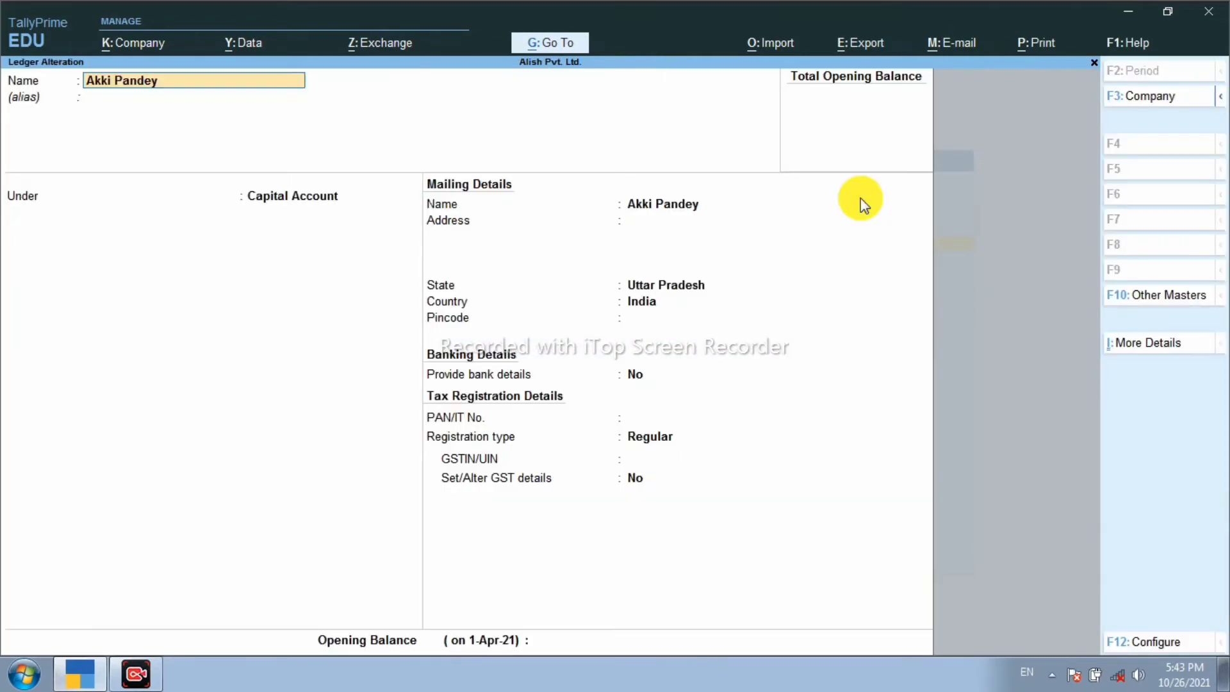
Step: Delete that Capital Account ledger and return to the Gateway of Tally
key("alt+d")
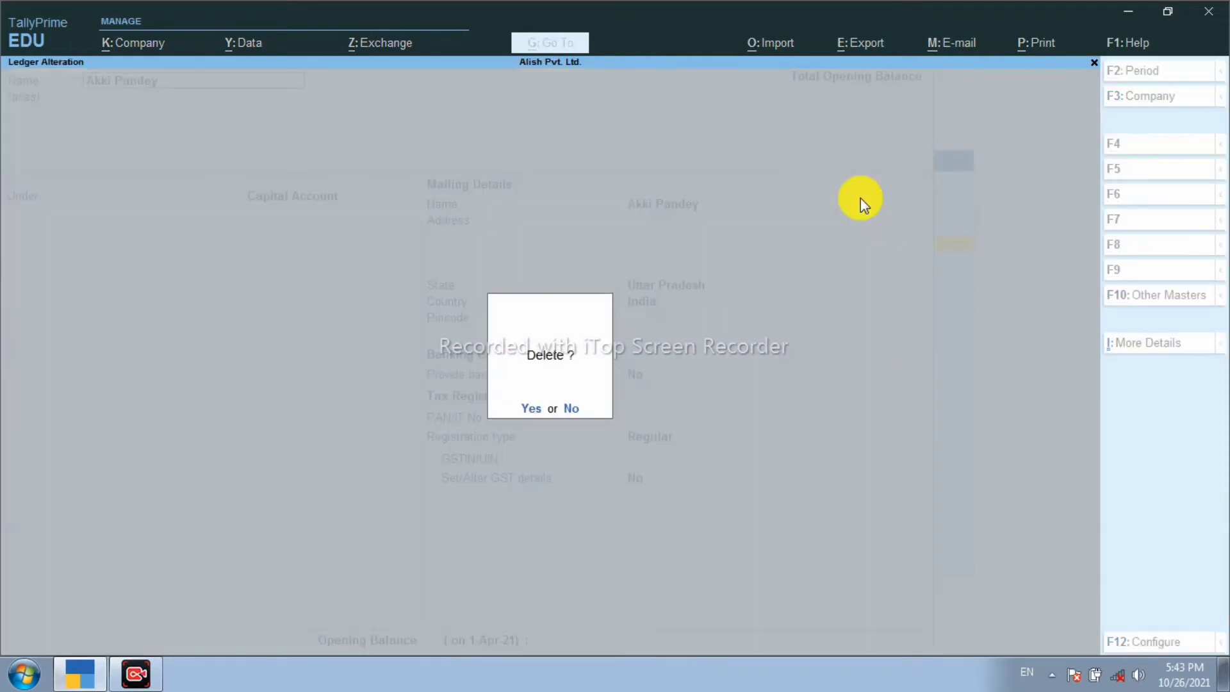
key("Return")
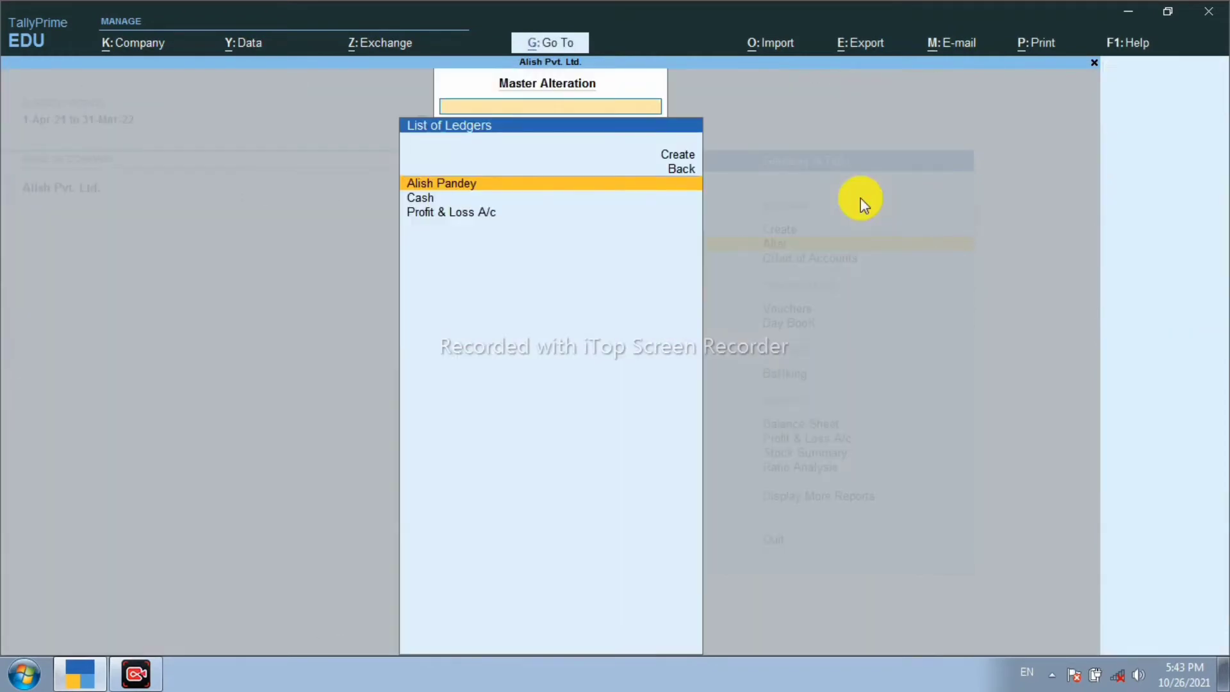
key("Escape")
key("Escape")
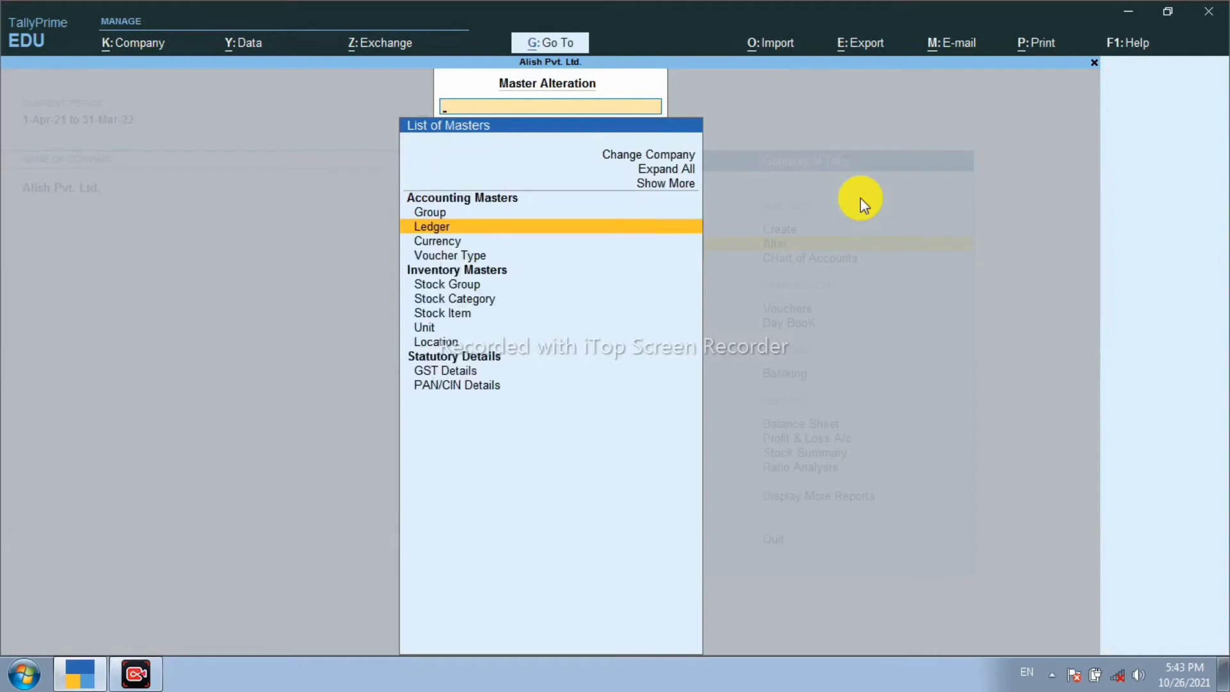
key("Up")
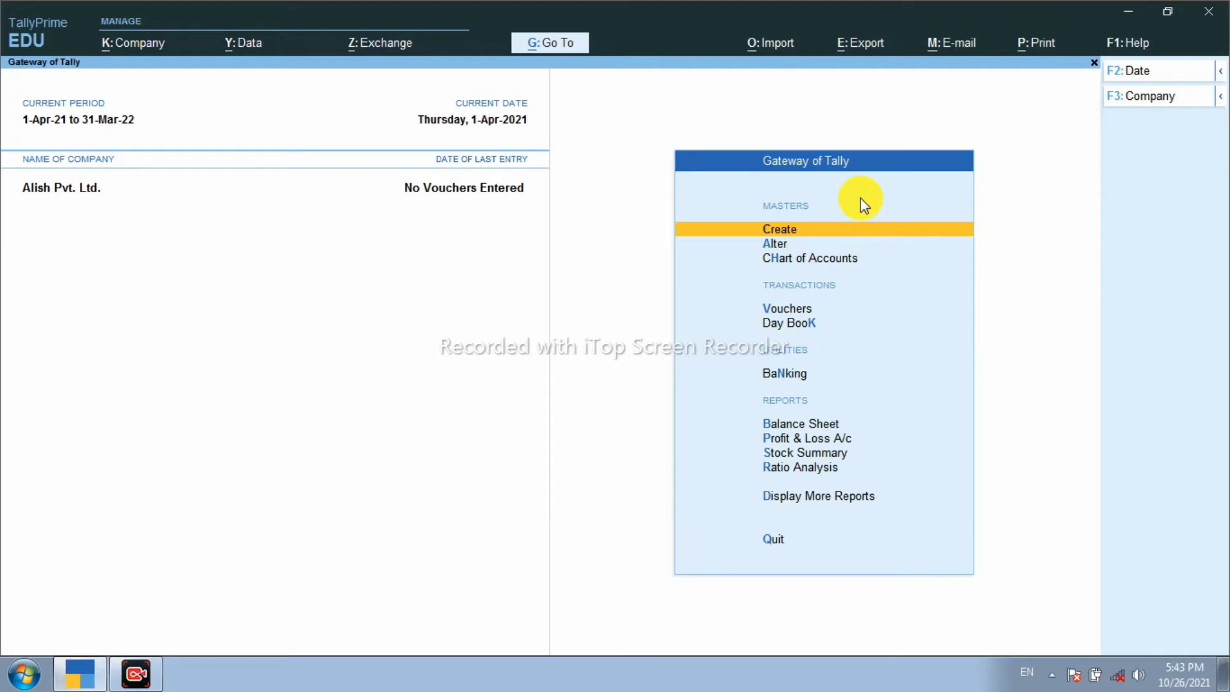
Step: Go to Alter > Ledger to list the proprietor's ledger, Cash and Profit & Loss A/c
key("Down")
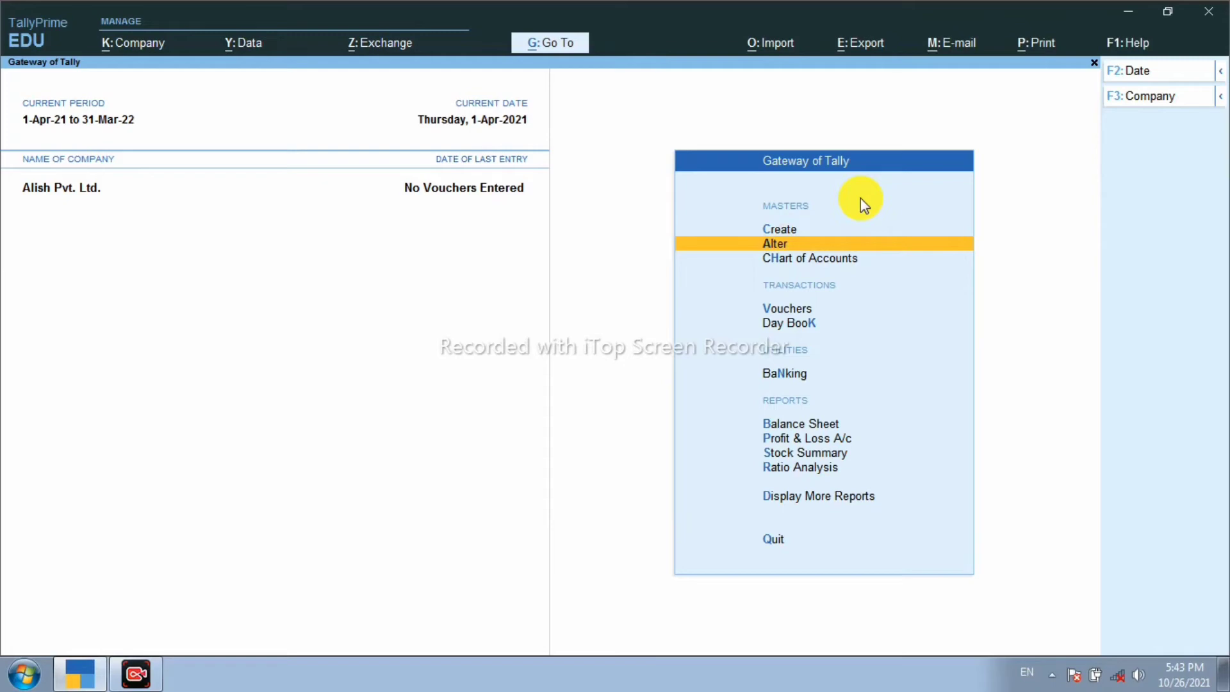
key("Return")
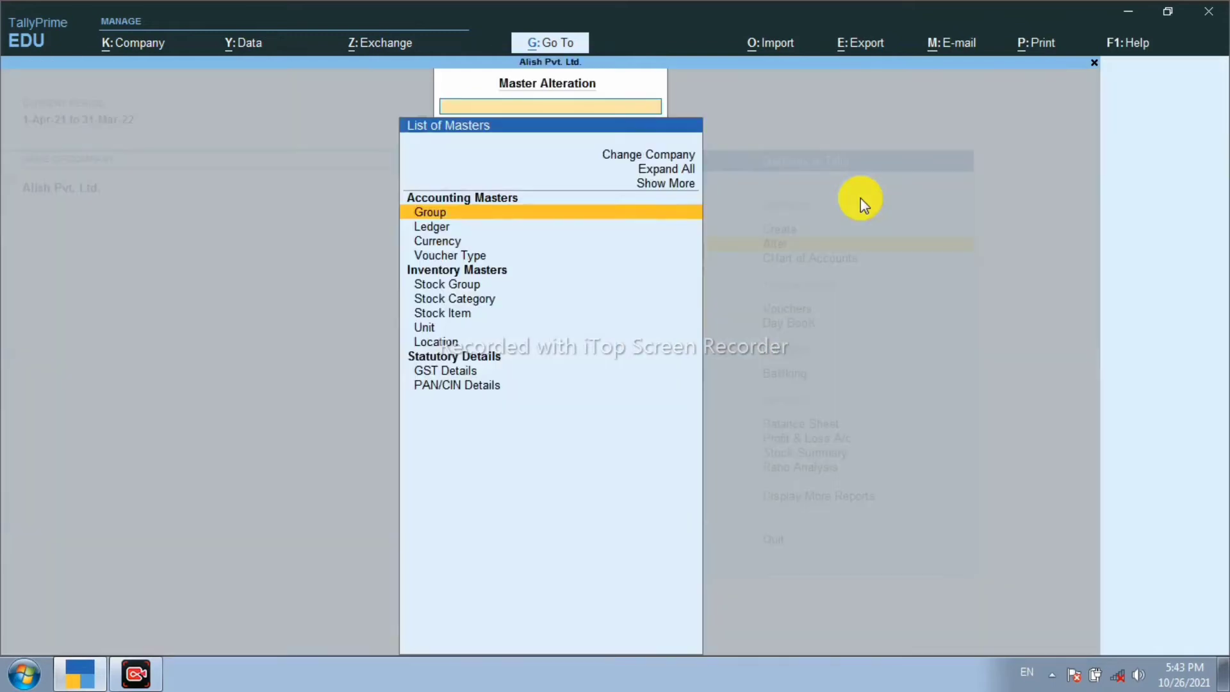
key("Down")
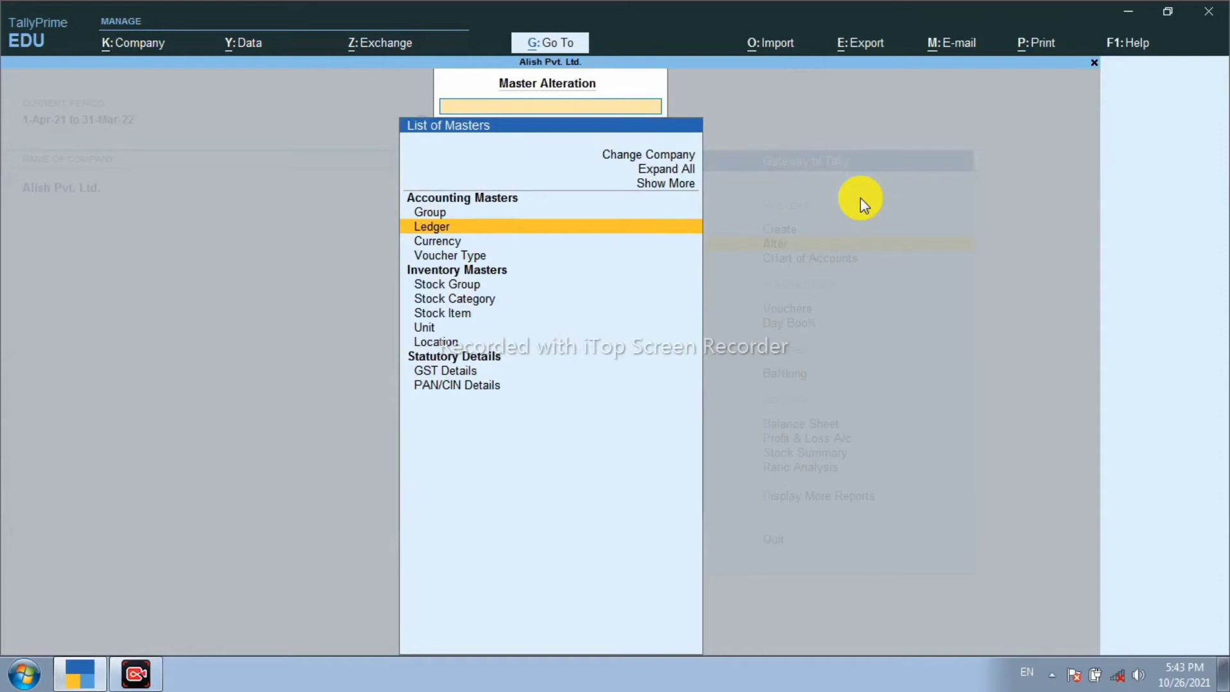
key("Return")
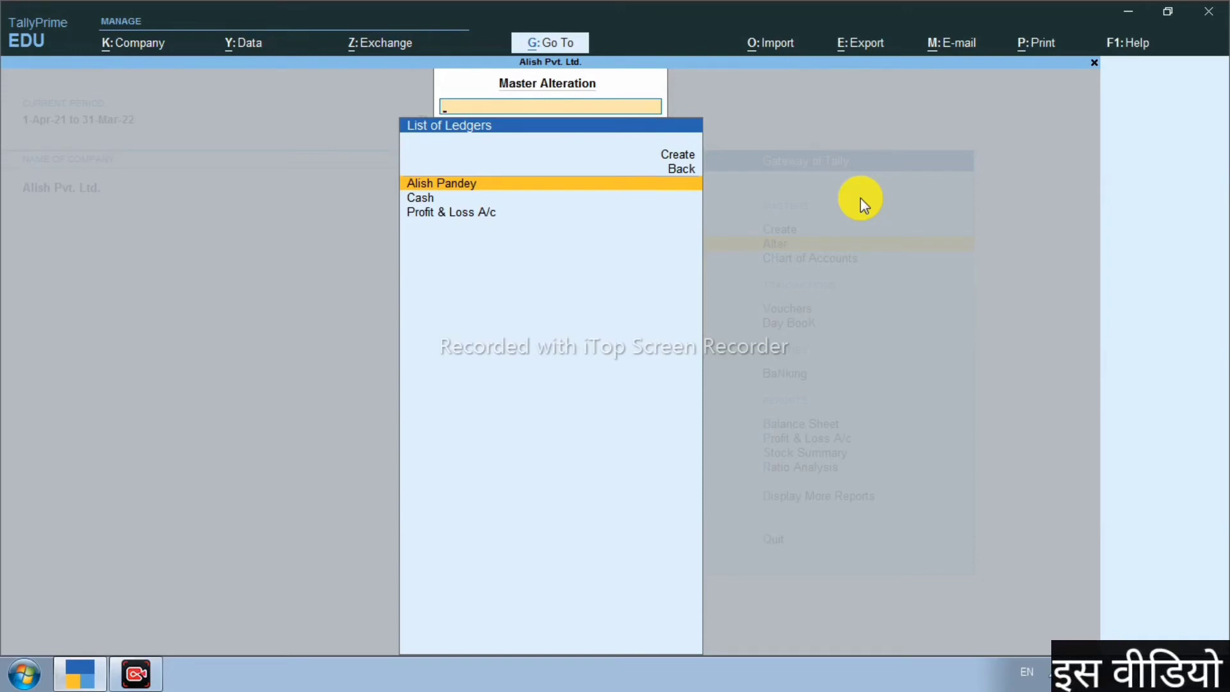
Step: Delete the proprietor's Capital Account ledger with Alt+D and return to the List of Masters
key("Return")
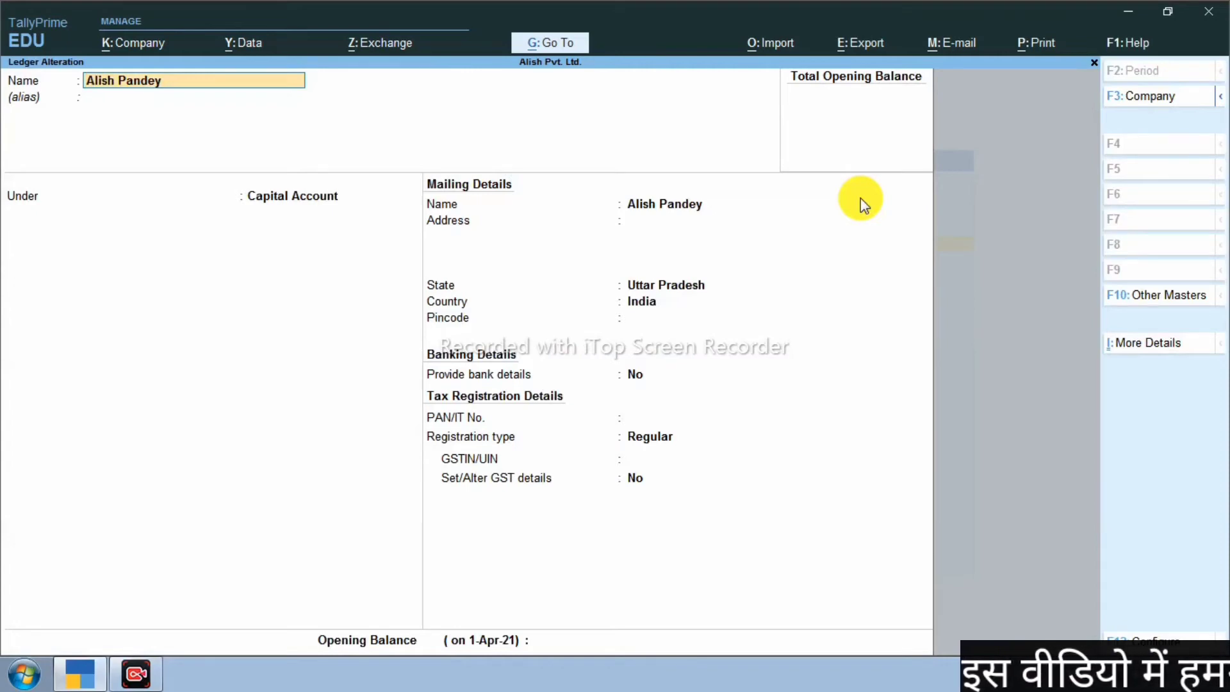
key("Return")
key("Return")
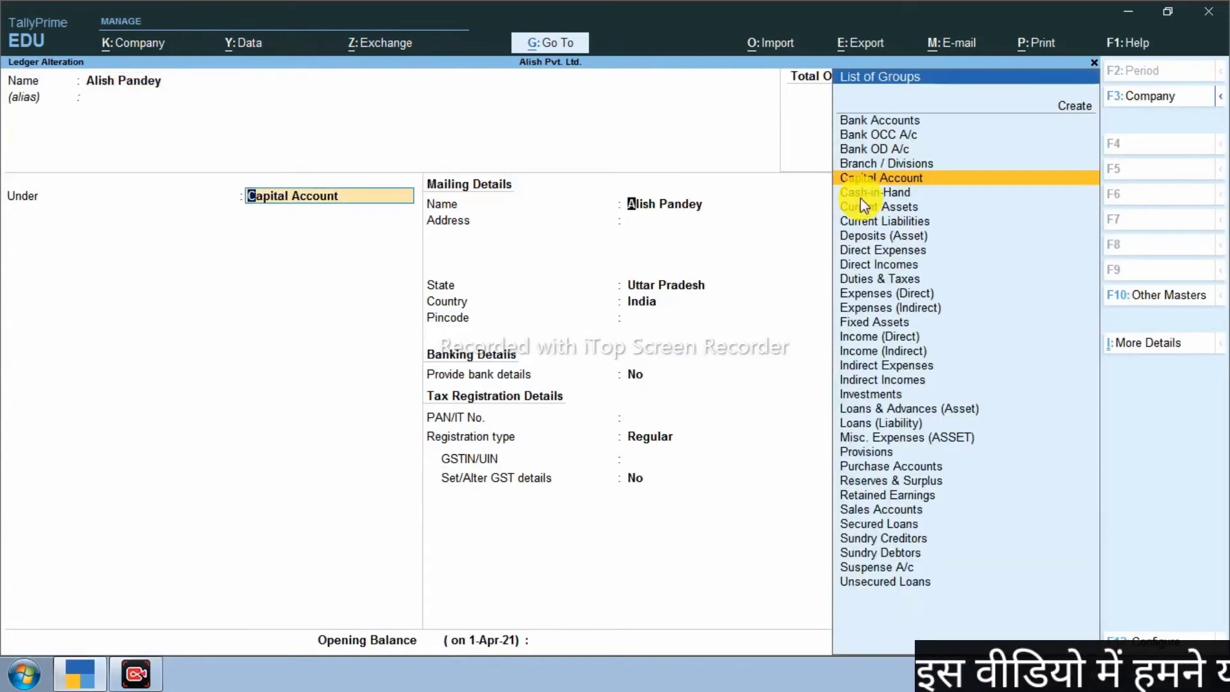
key("Return")
key("Return")
key("Return")
key("Return")
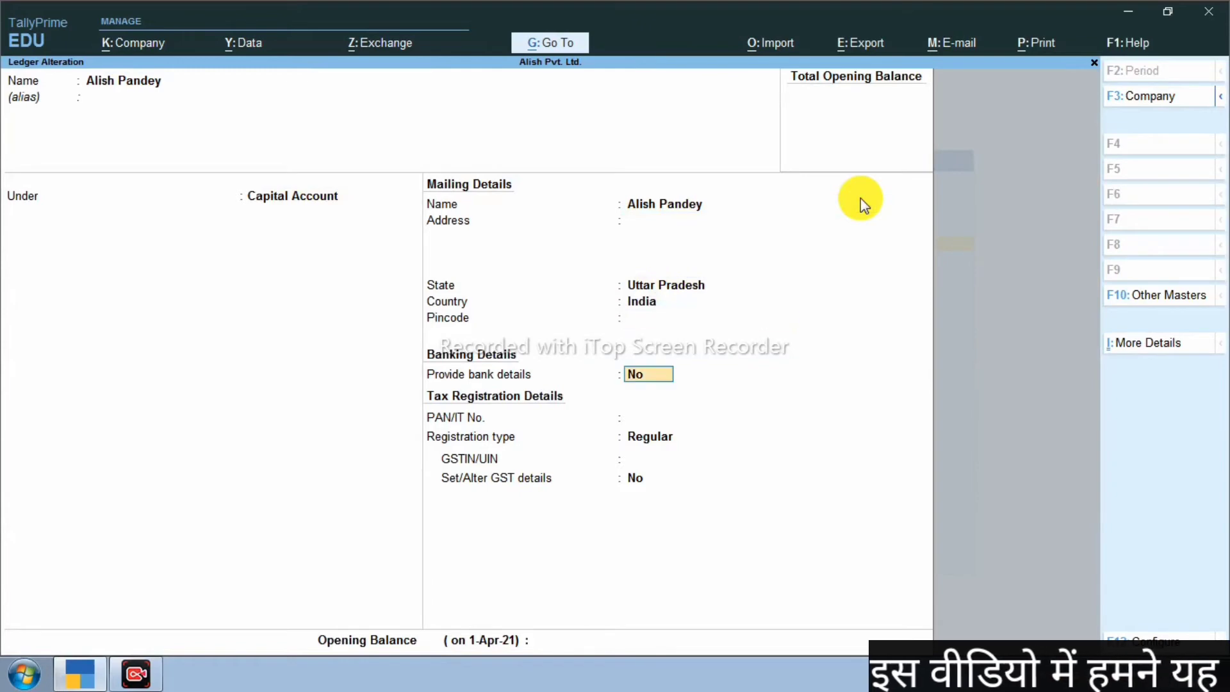
key("alt+d")
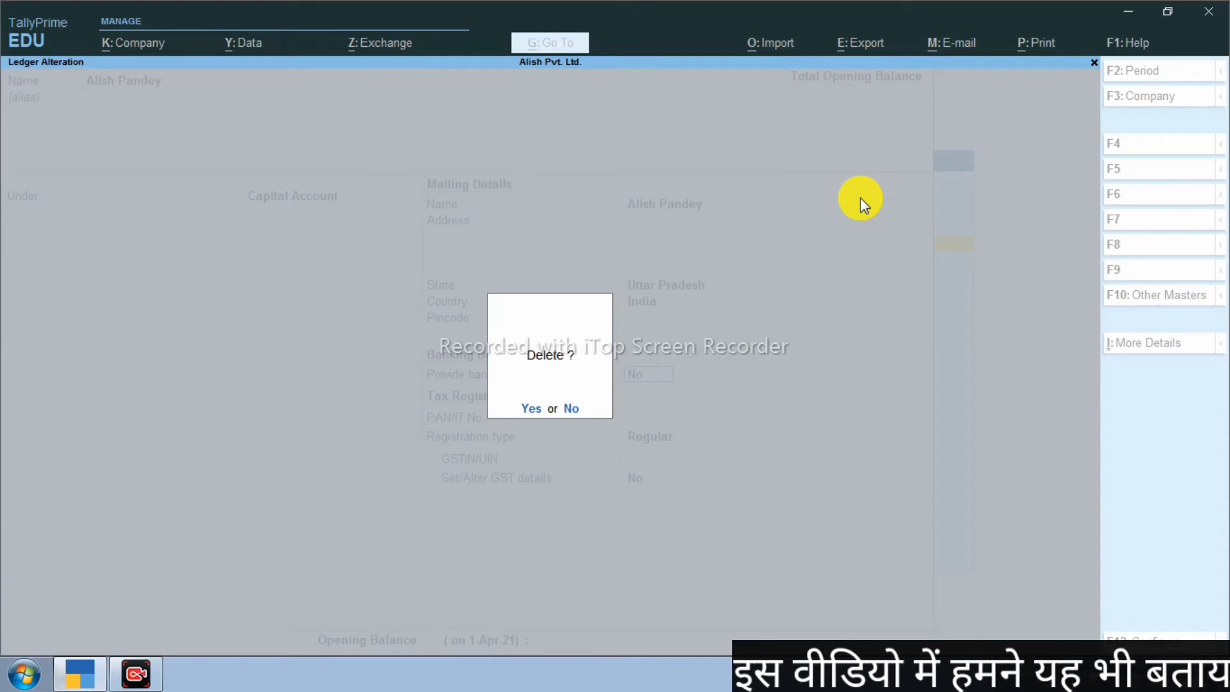
key("y")
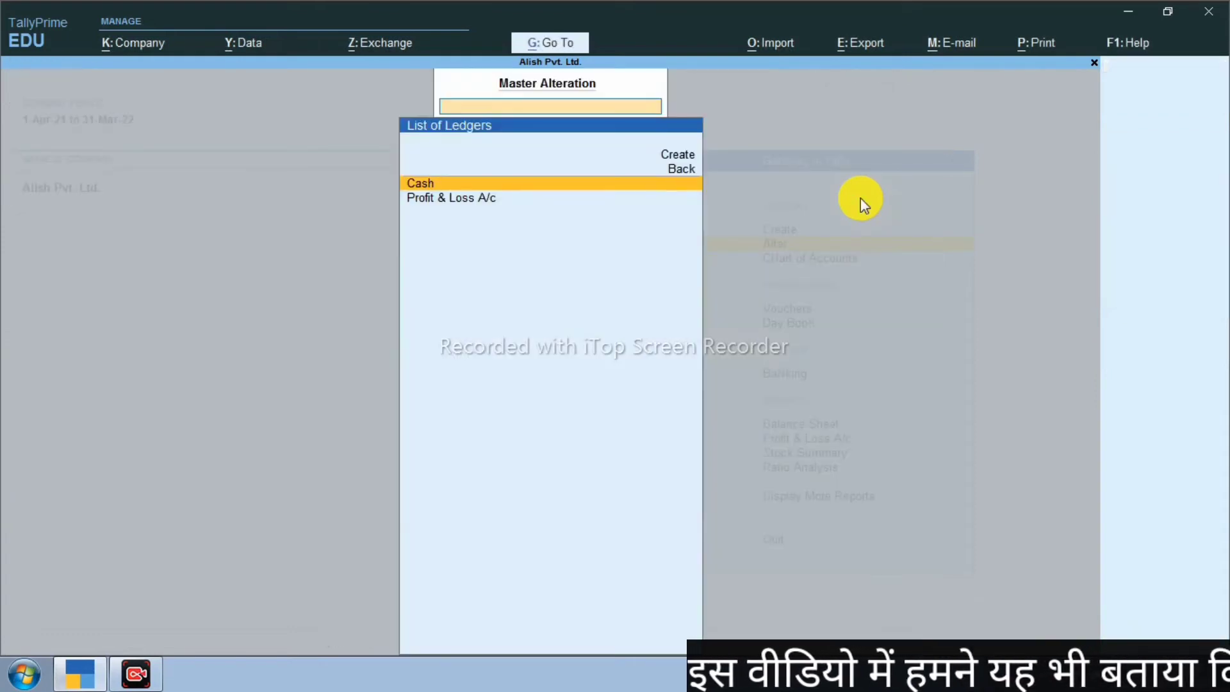
key("Escape")
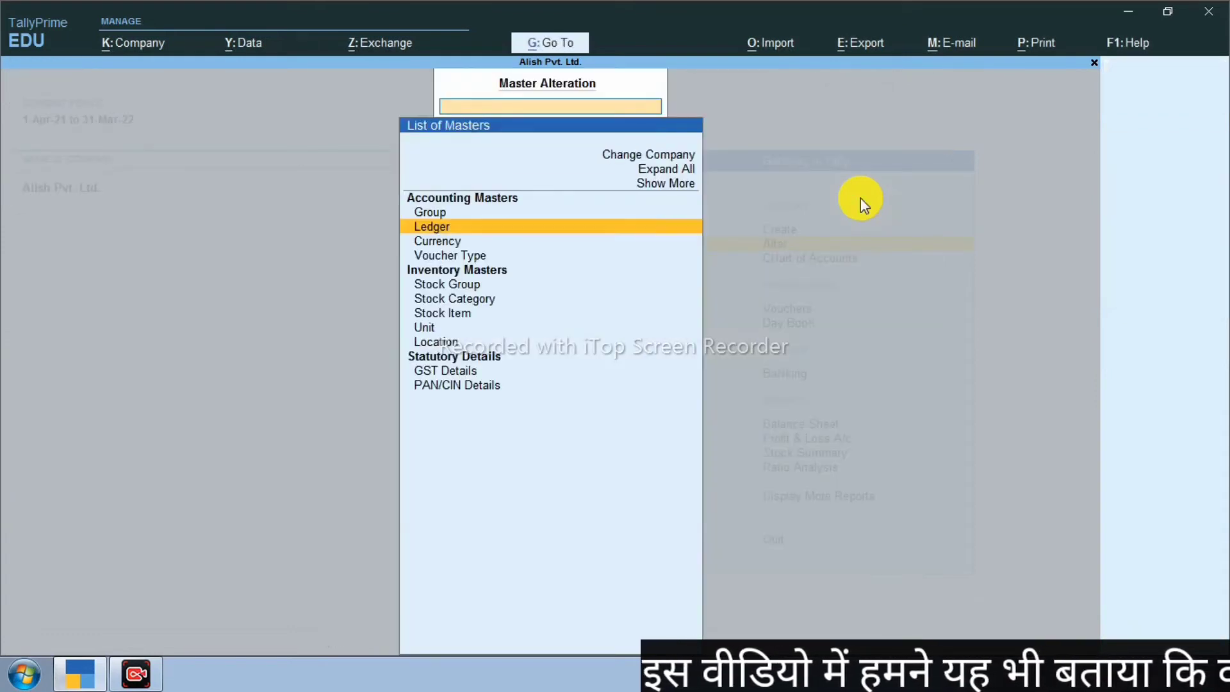
key("Escape")
key("Escape")
key("Escape")
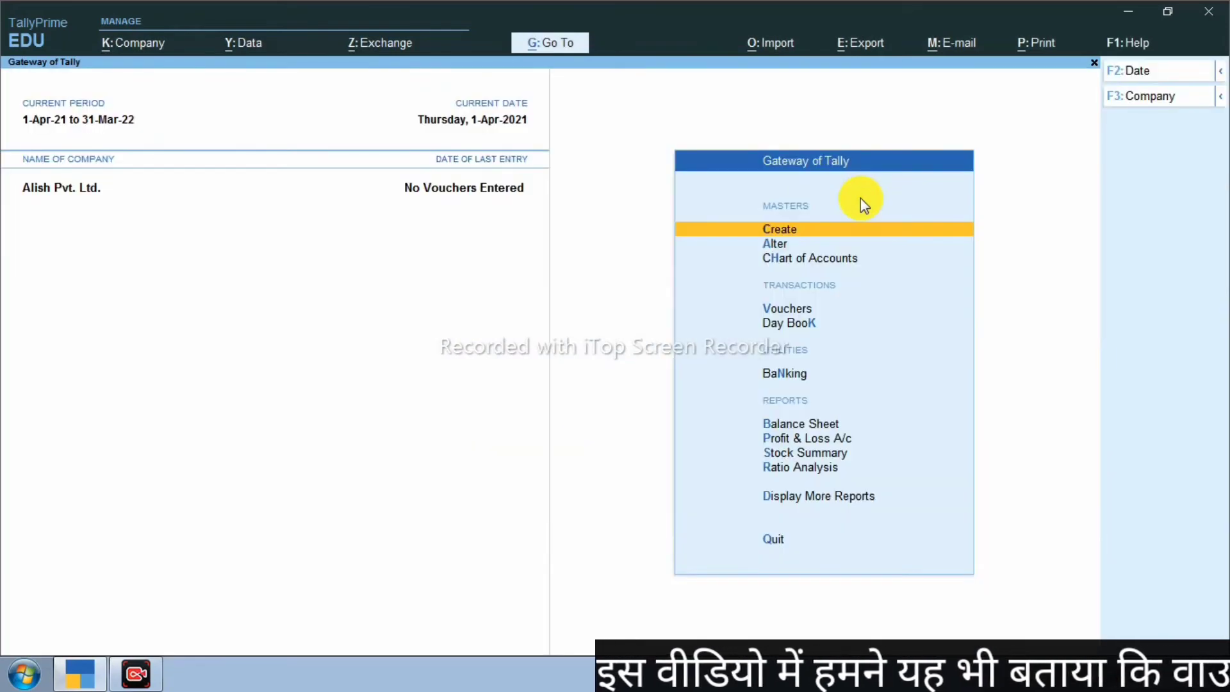
Step: Create a ledger named for the proprietor under Capital Account, then back out to the Gateway
key("Return")
key("Down")
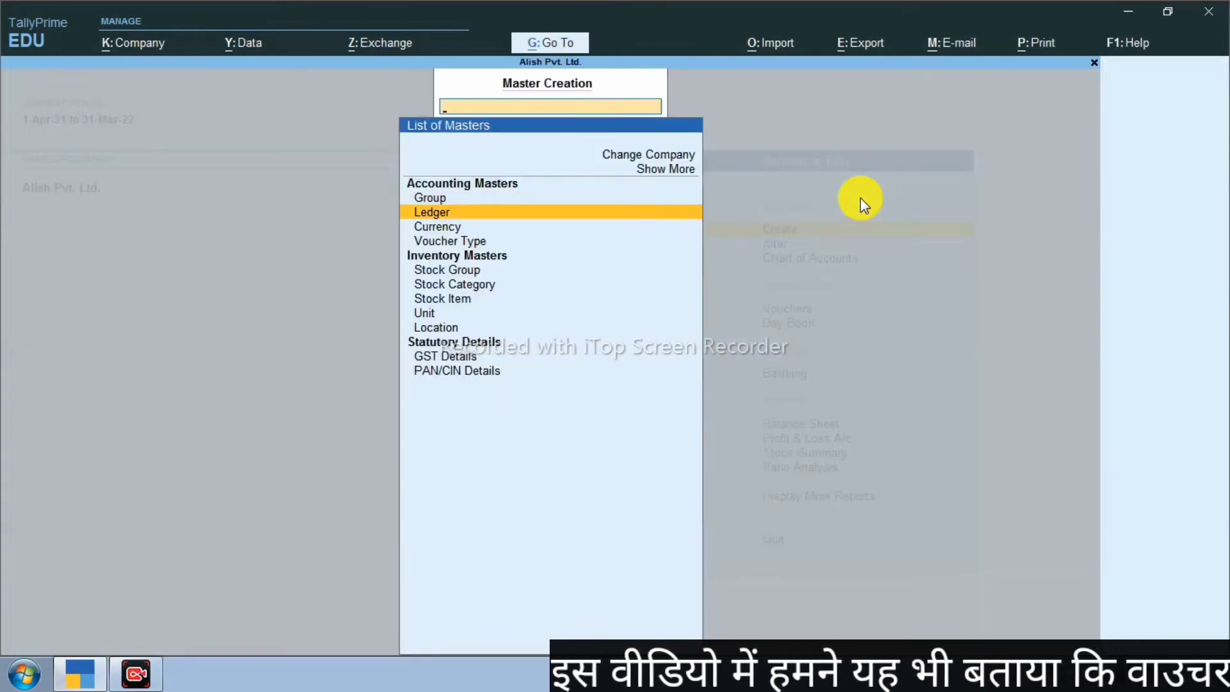
key("Return")
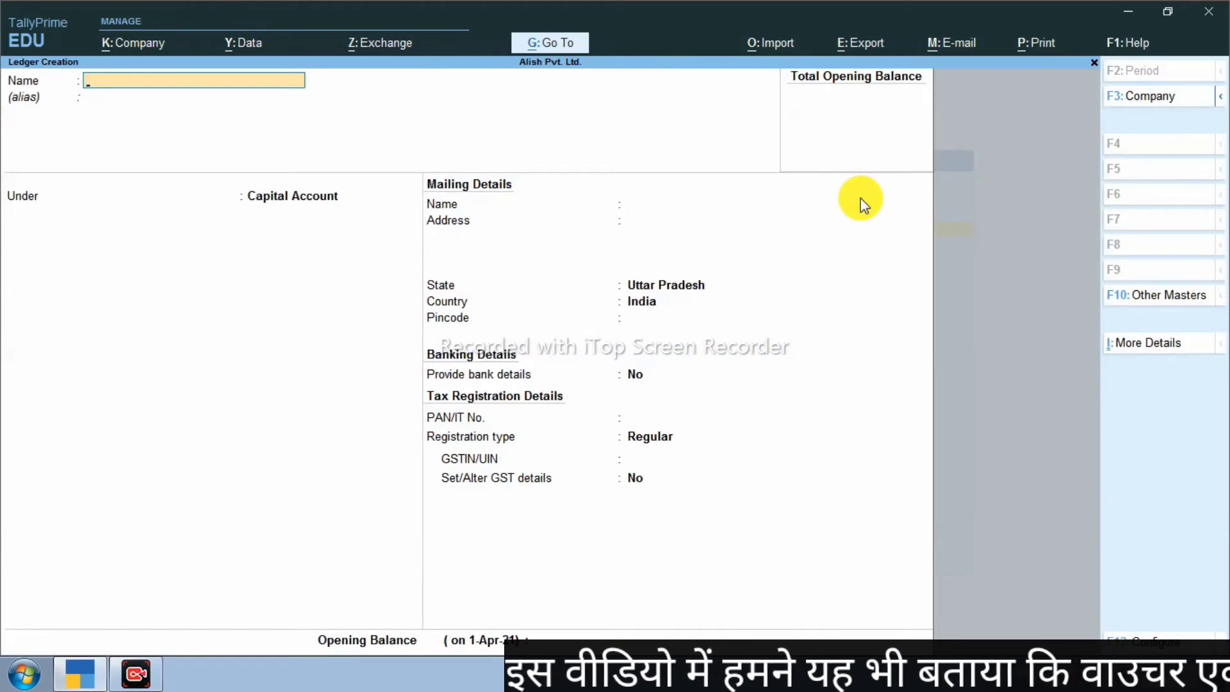
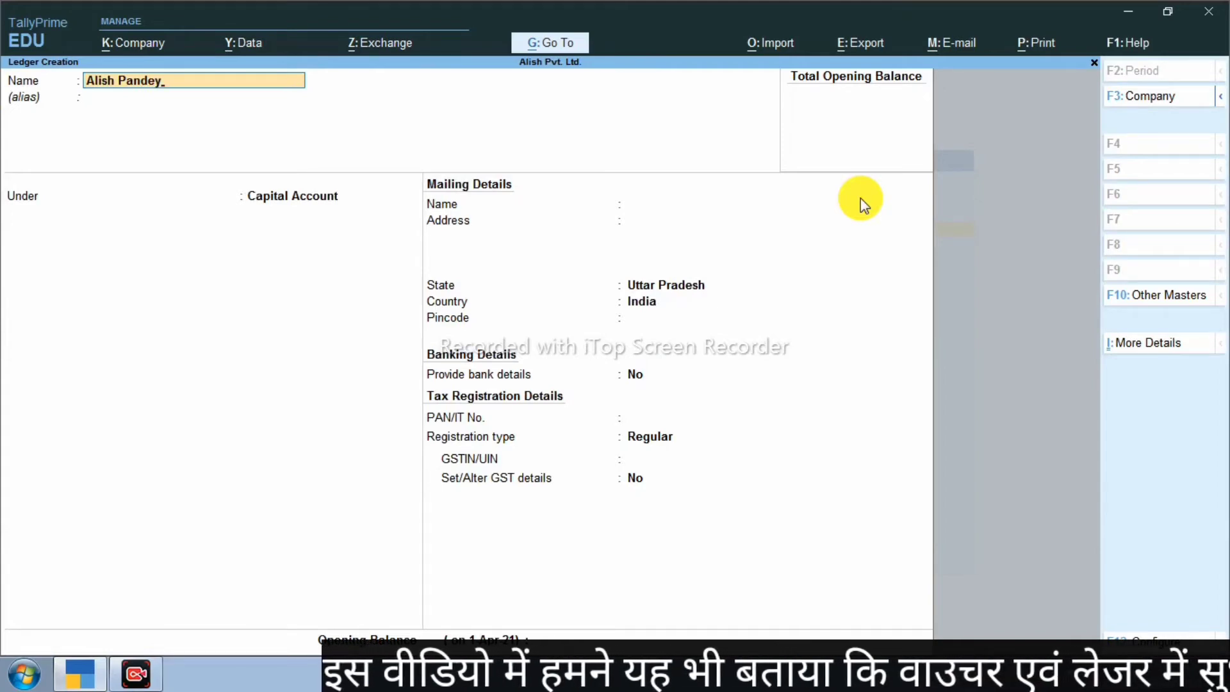
key("Return")
key("Return")
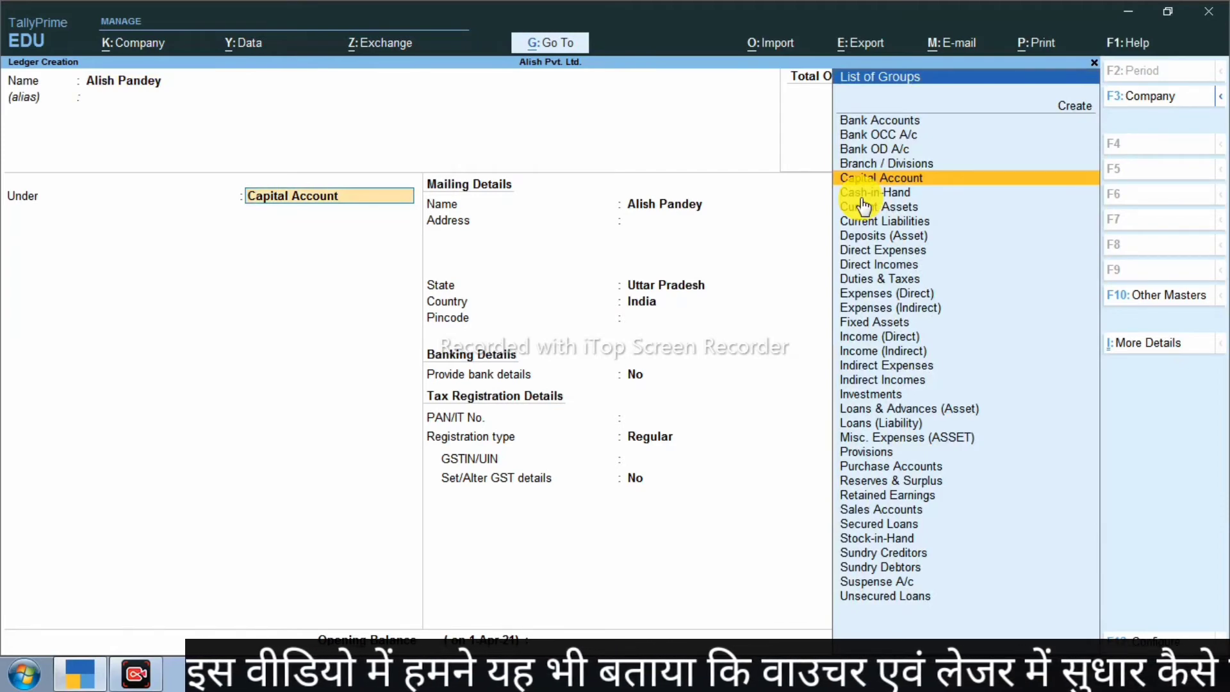
key("Return")
key("Return")
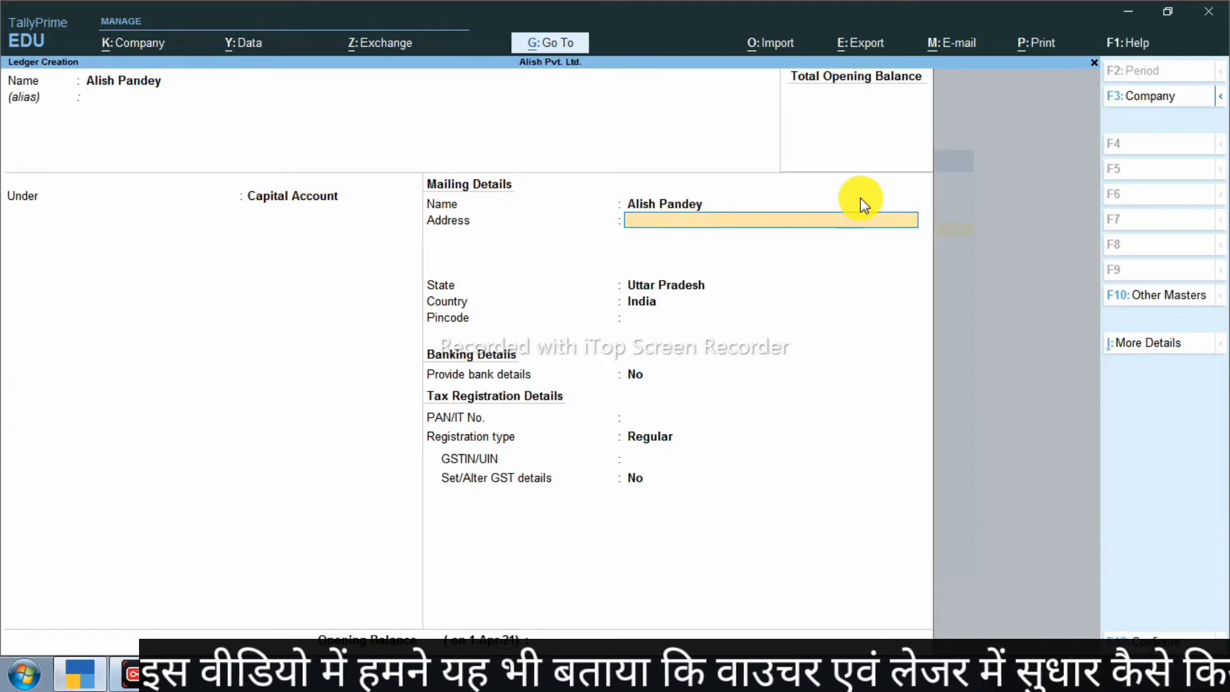
key("Return")
key("Return")
key("Return")
key("Return")
key("Return")
key("Return")
key("Return")
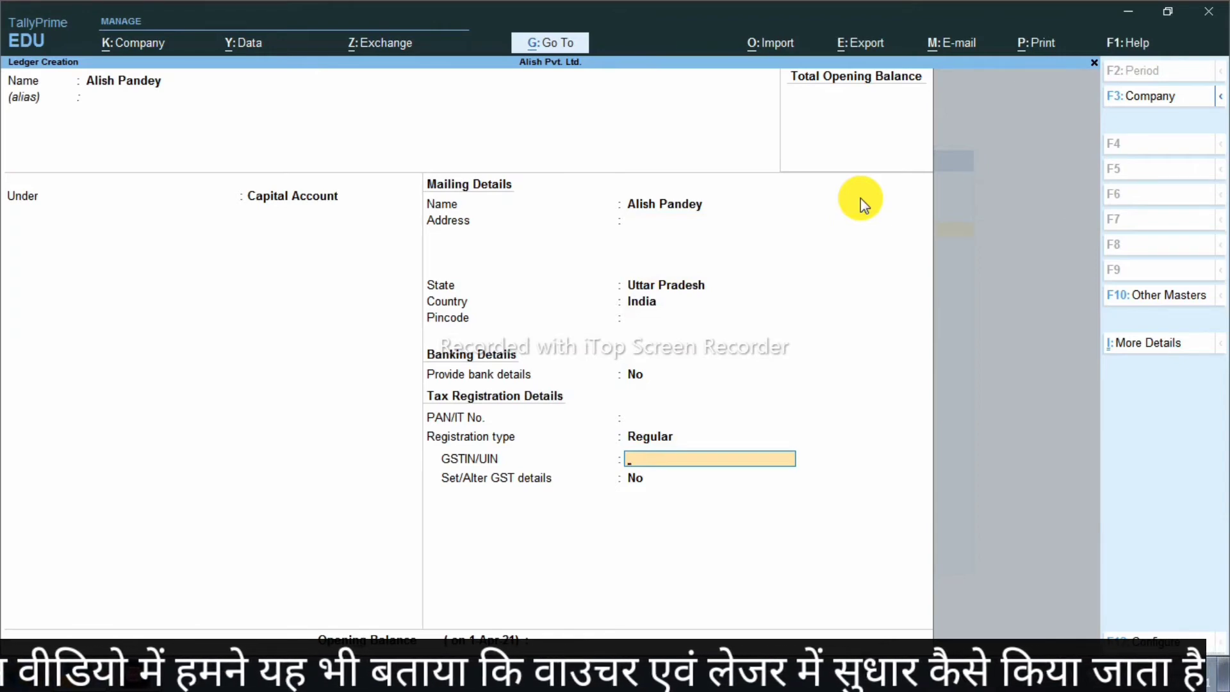
key("Return")
key("Return")
key("Return")
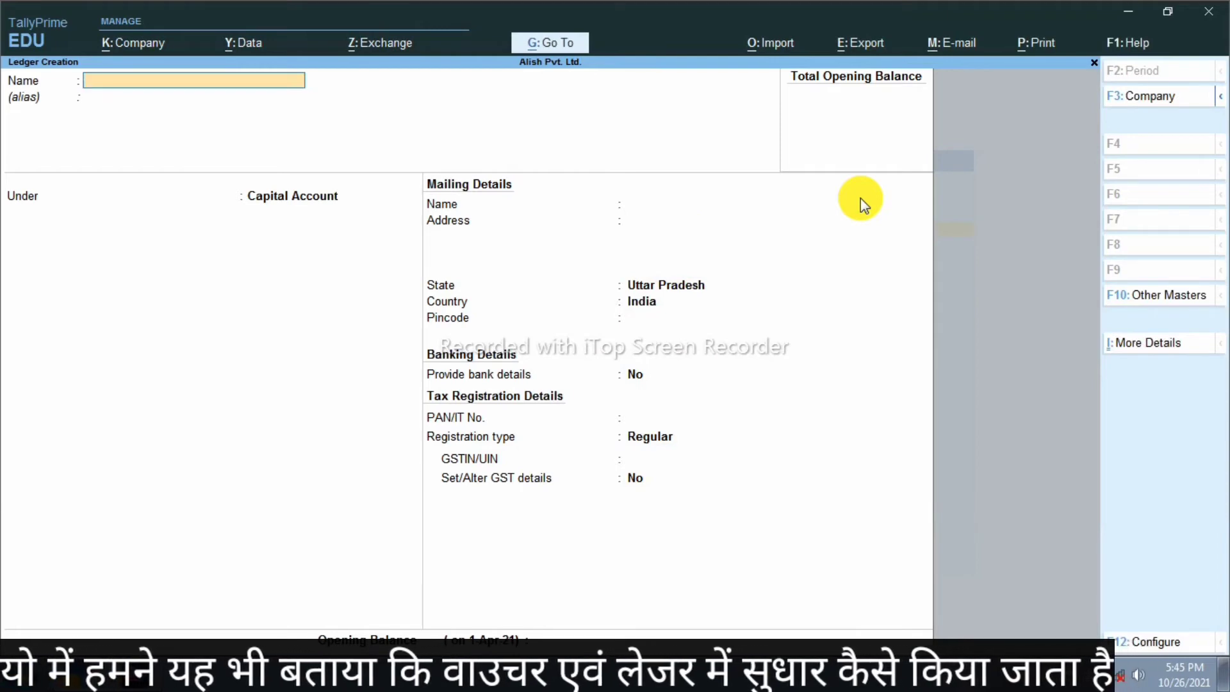
key("Escape")
key("Escape")
key("Escape")
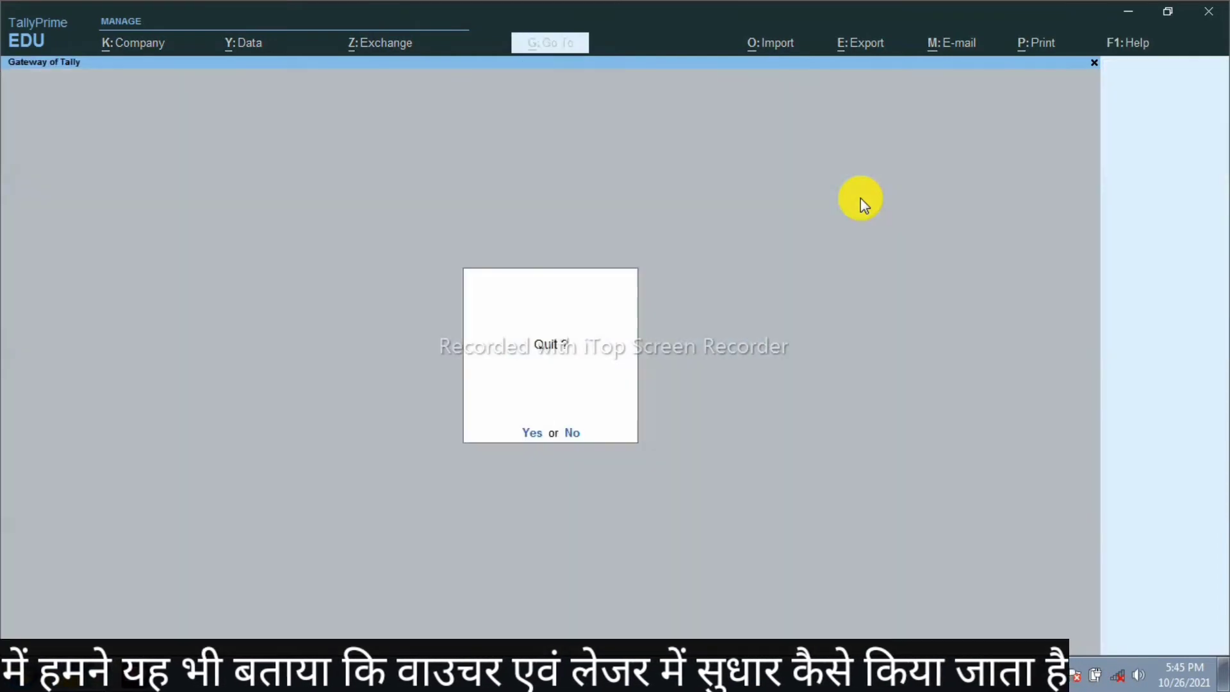
key("Escape")
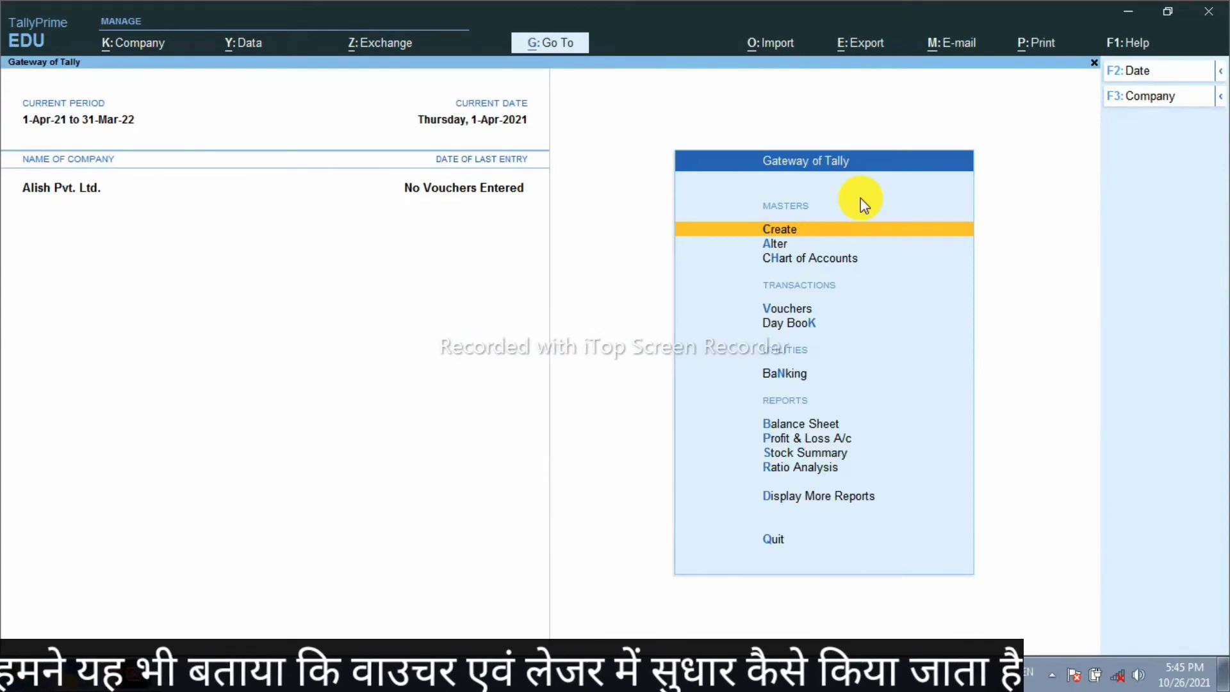
Step: Open the proprietor's ledger in alteration, leave it unchanged, and decline the quit prompt
key("Down")
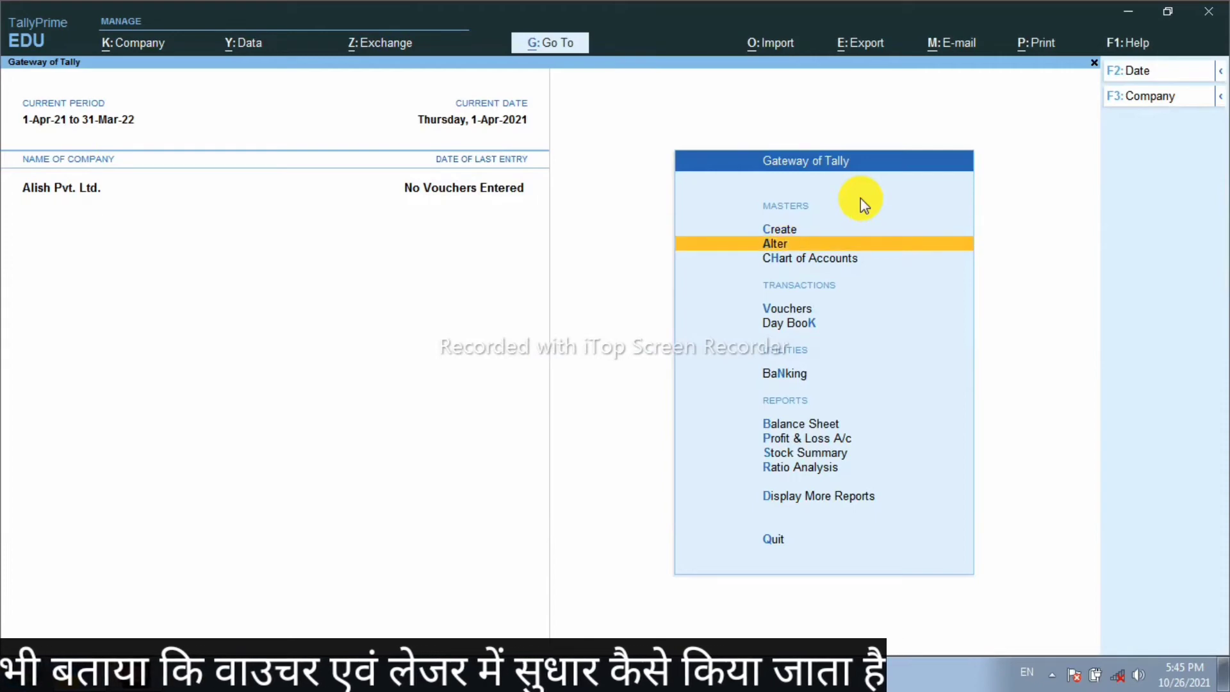
key("Return")
key("Down")
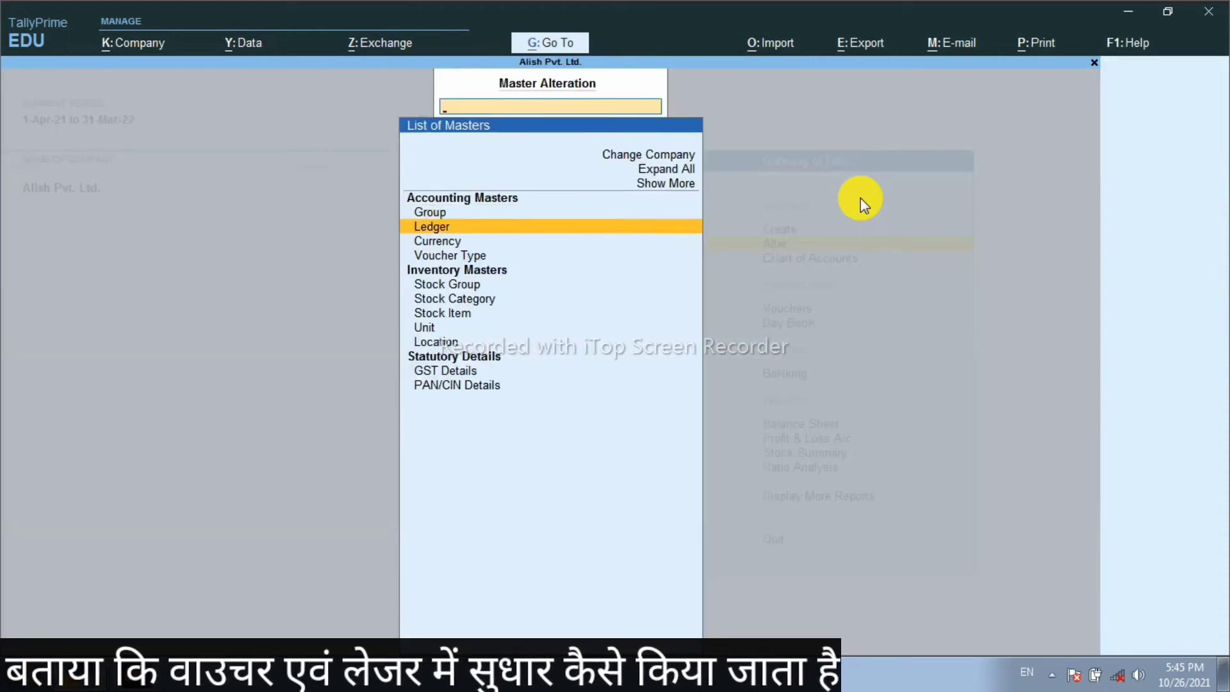
key("Return")
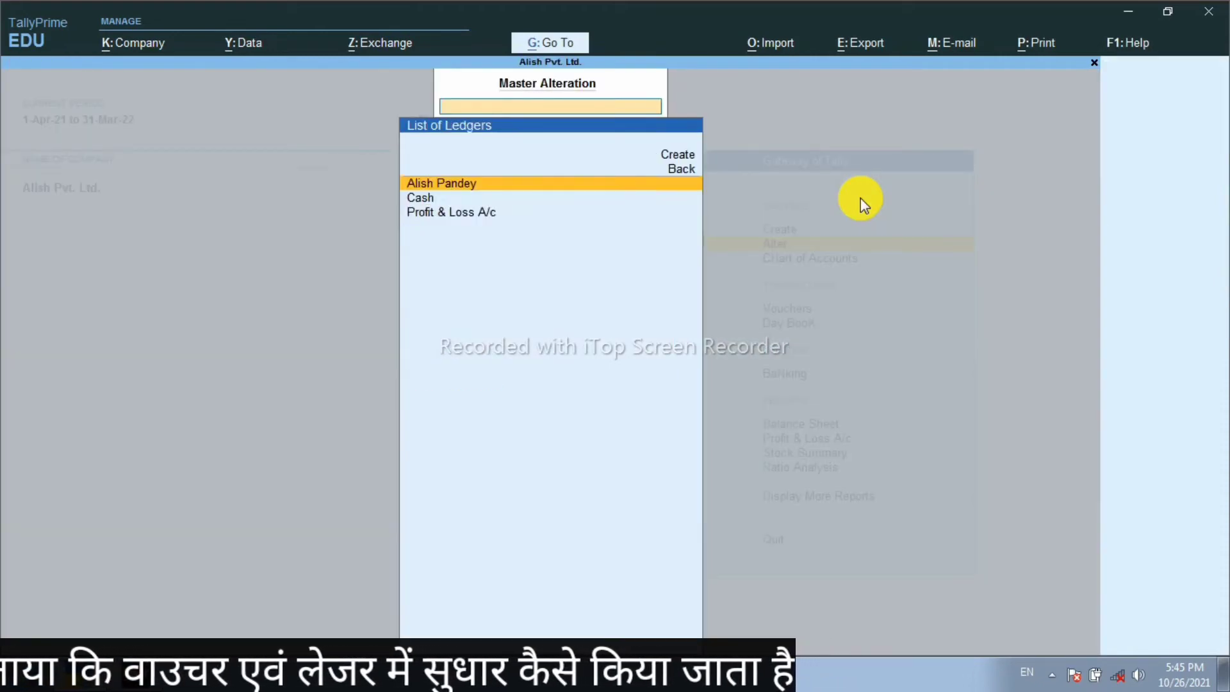
key("Return")
key("BackSpace")
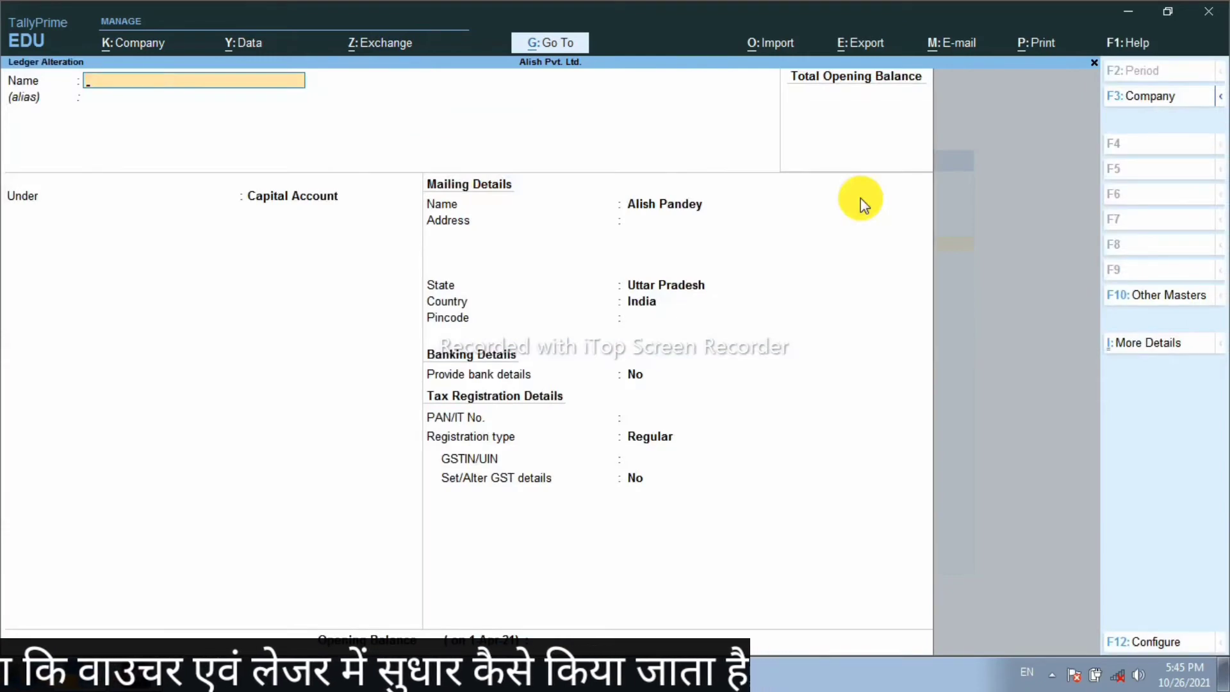
key("Escape")
key("Escape")
key("Escape")
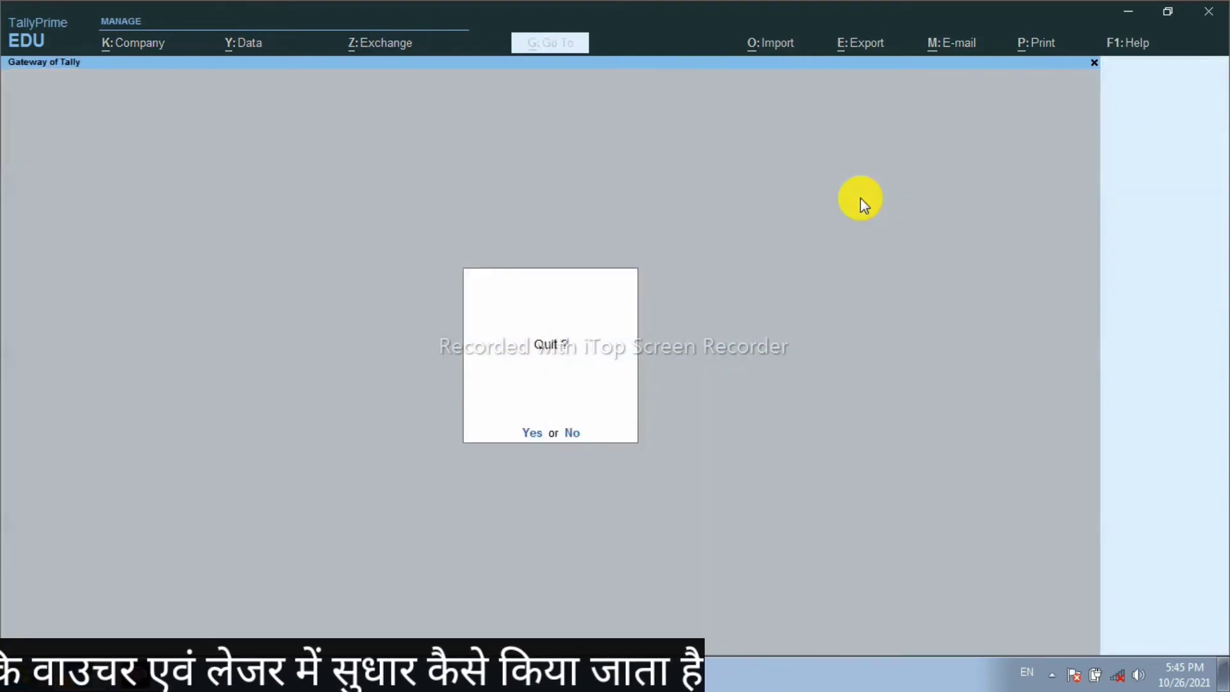
key("n")
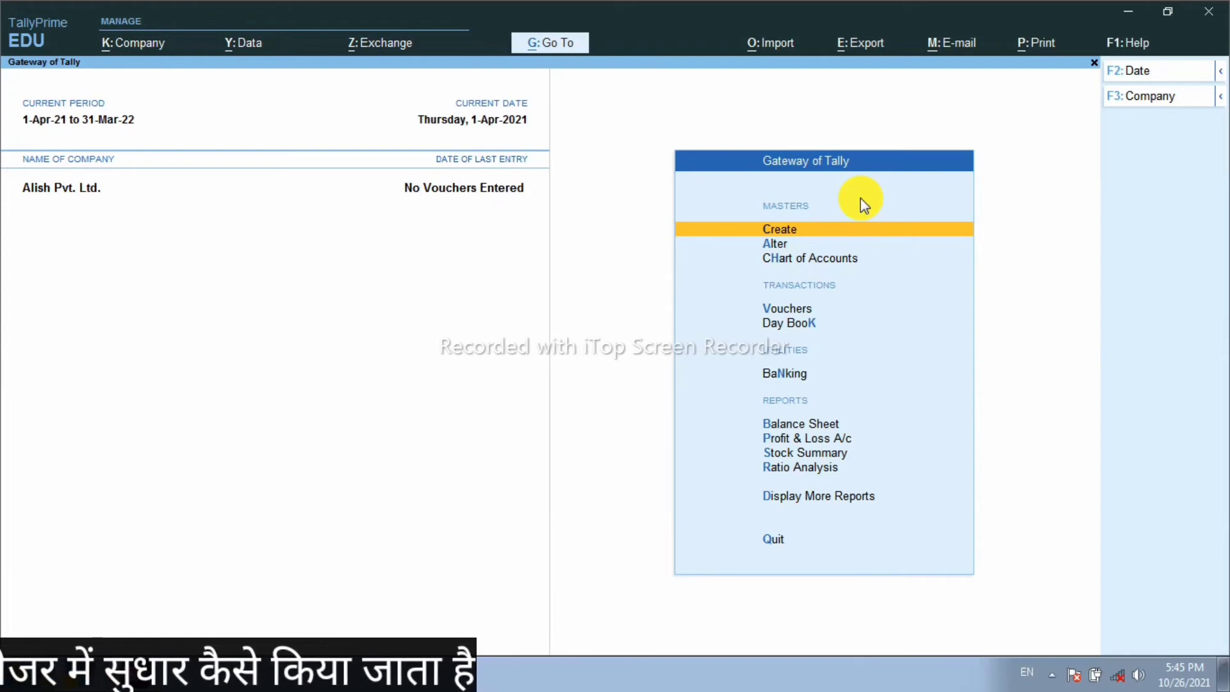
Step: Open Vouchers to start Receipt voucher No. 1 dated 1-Apr-21
key("Down")
key("Down")
key("Down")
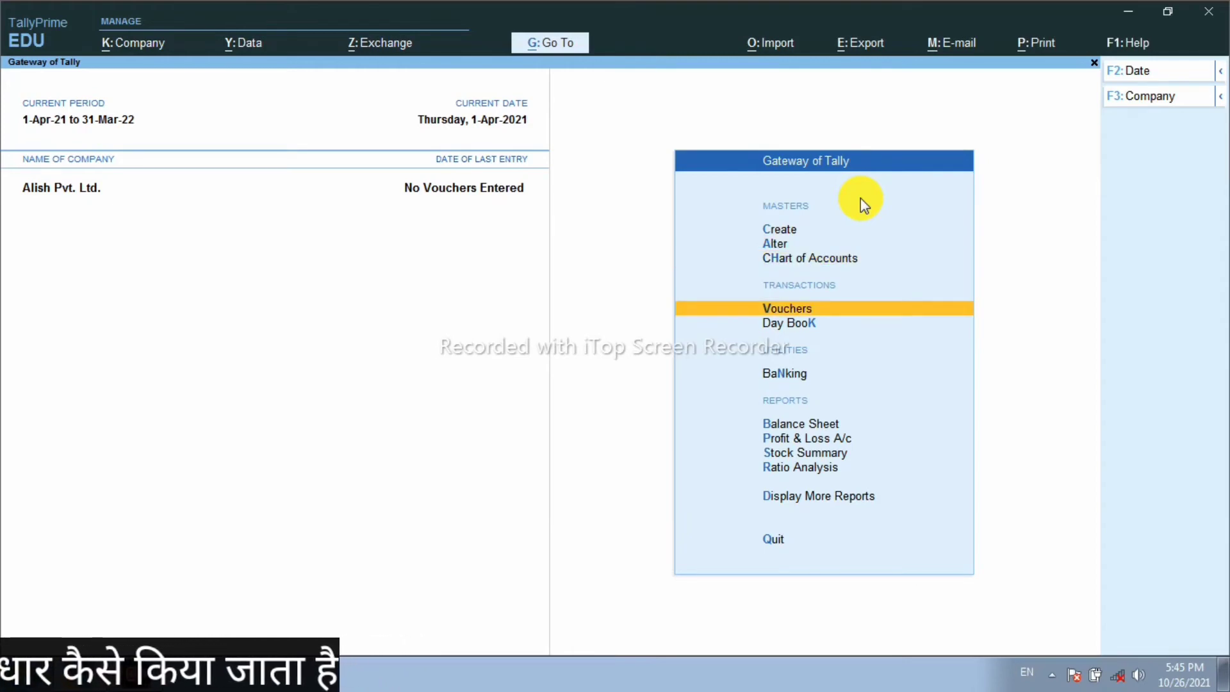
key("Return")
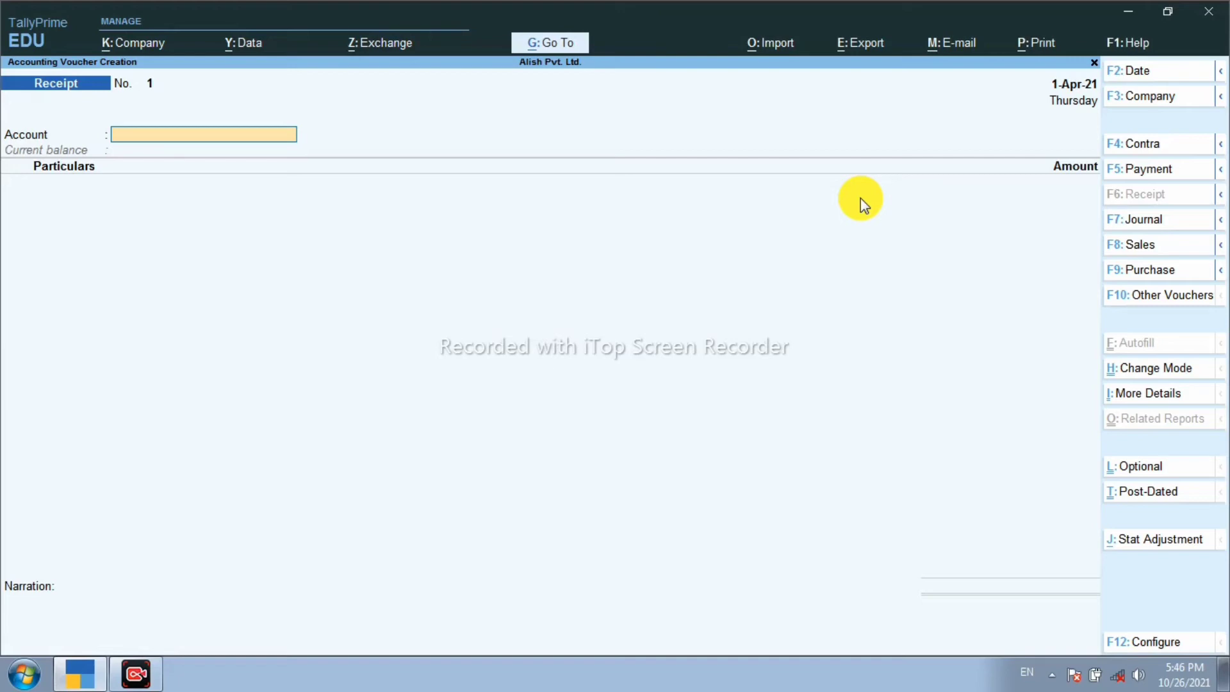
Step: Review the F12 configuration, then switch the Receipt voucher to Double Entry mode via Ctrl+H
left_click(1168, 649)
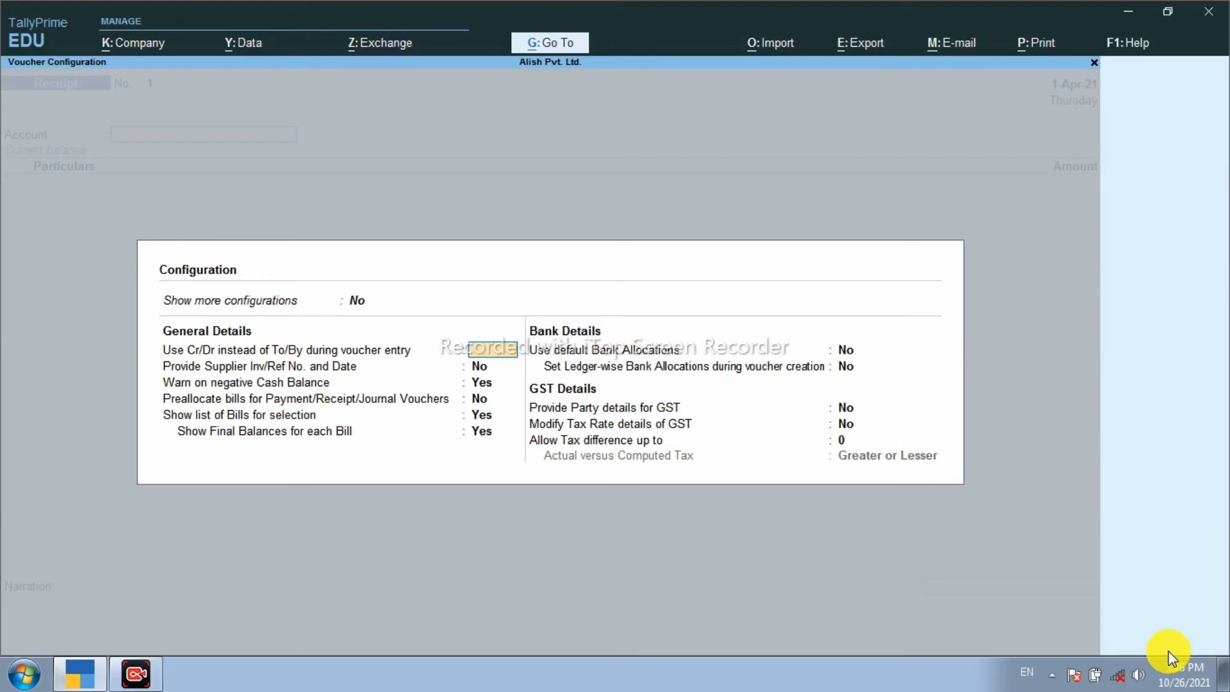
key("Escape")
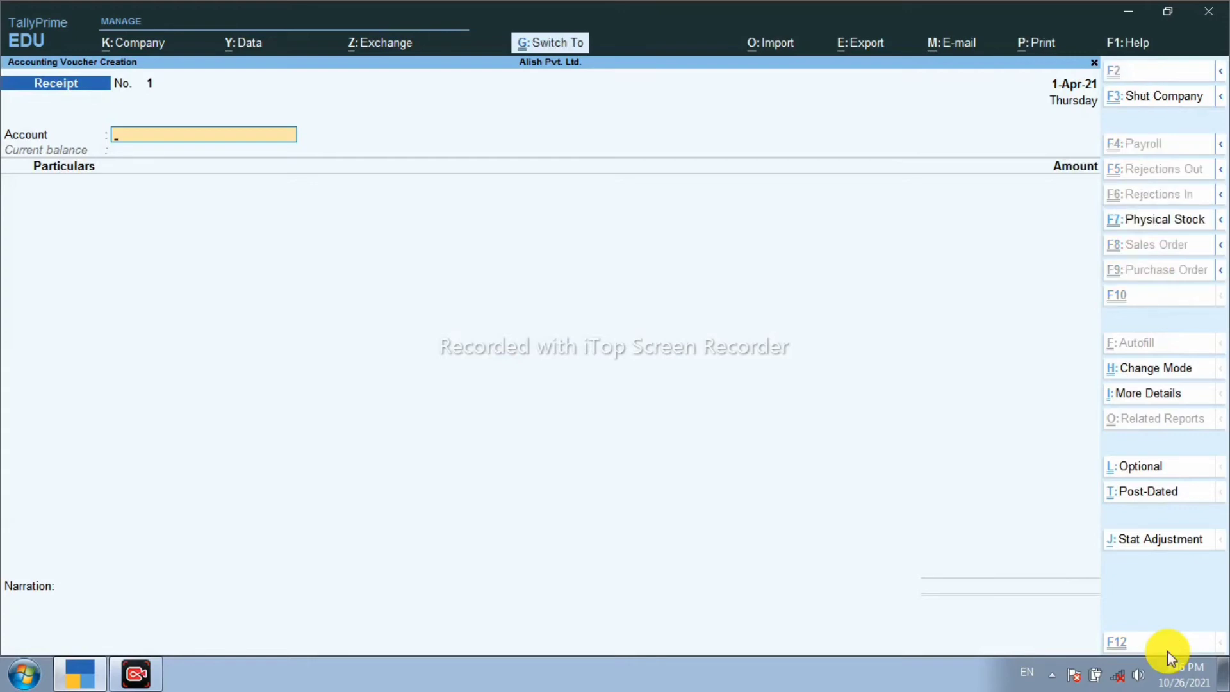
key("ctrl+h")
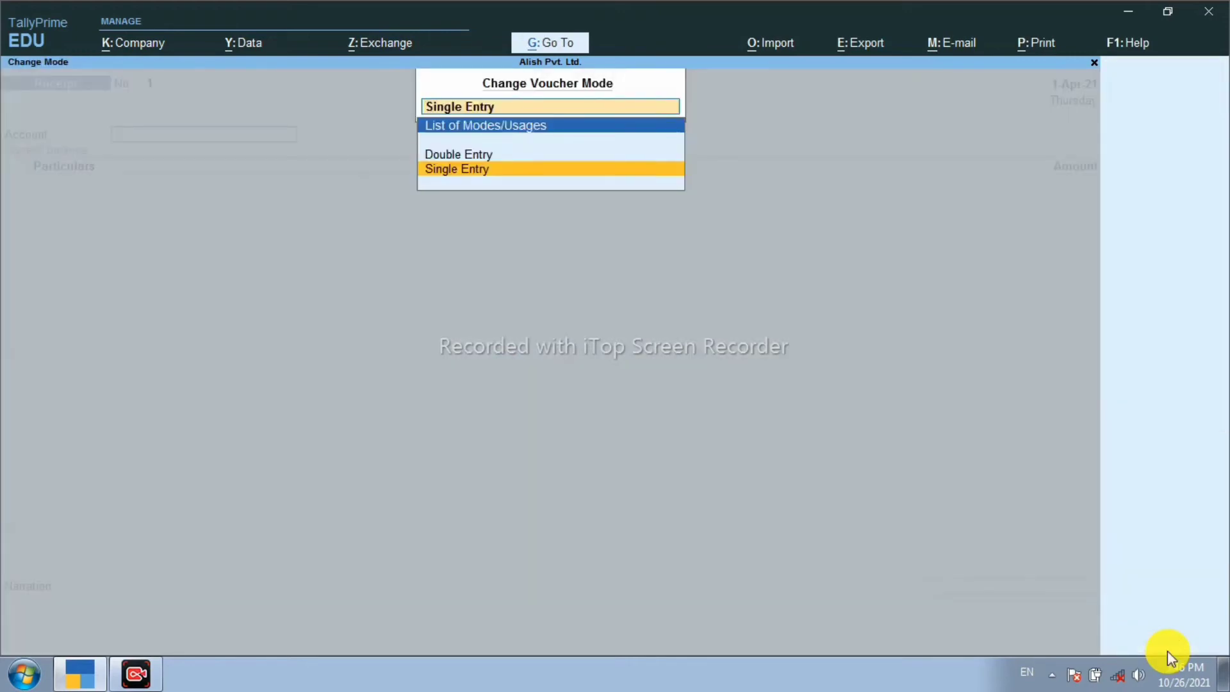
key("Up")
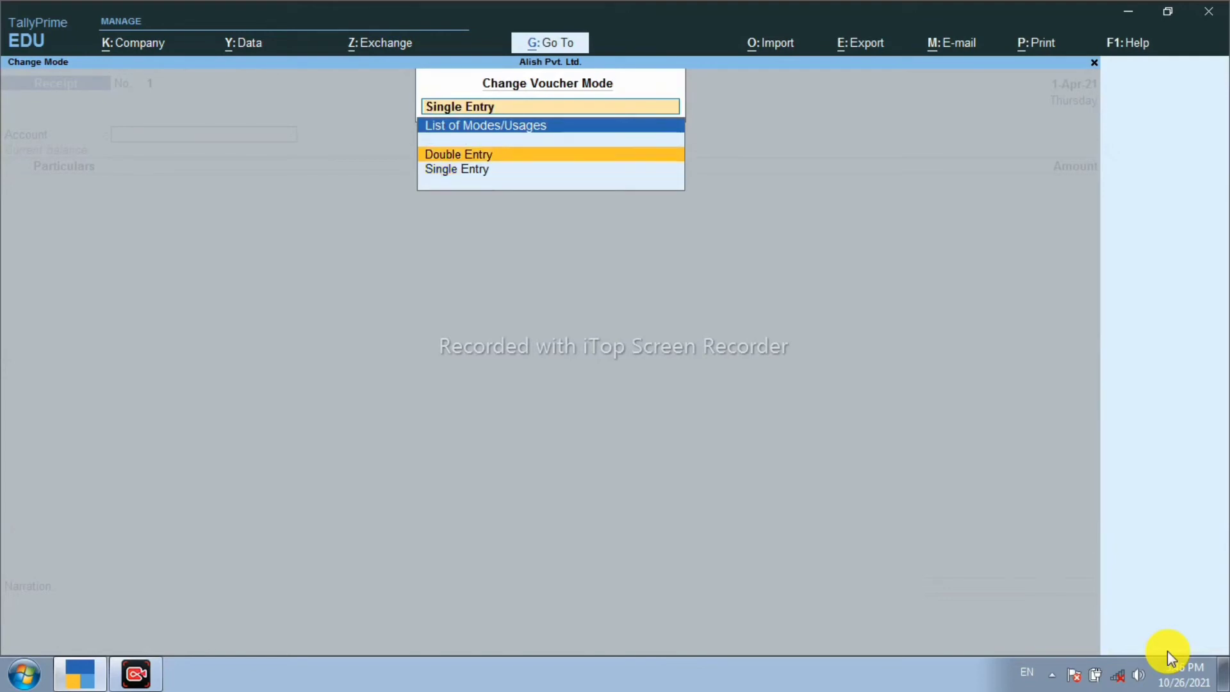
key("Return")
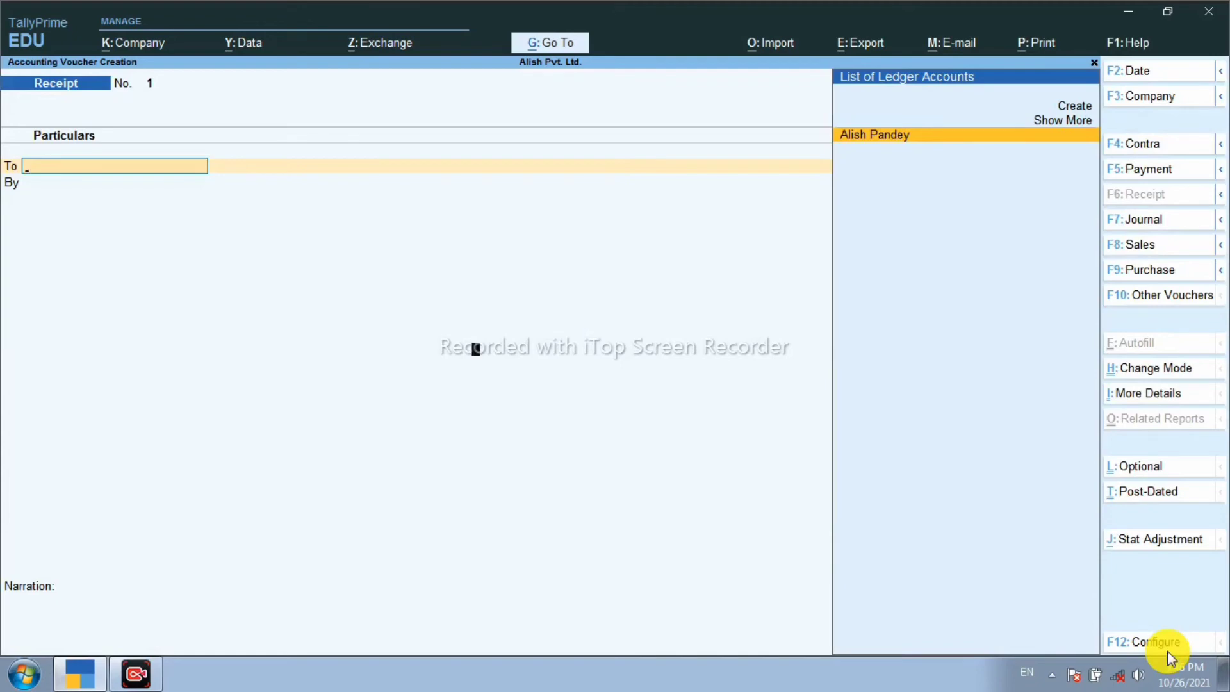
Step: Set 'Use Cr/Dr instead of To/By during voucher entry' to Yes in F12 configuration
left_click(1167, 648)
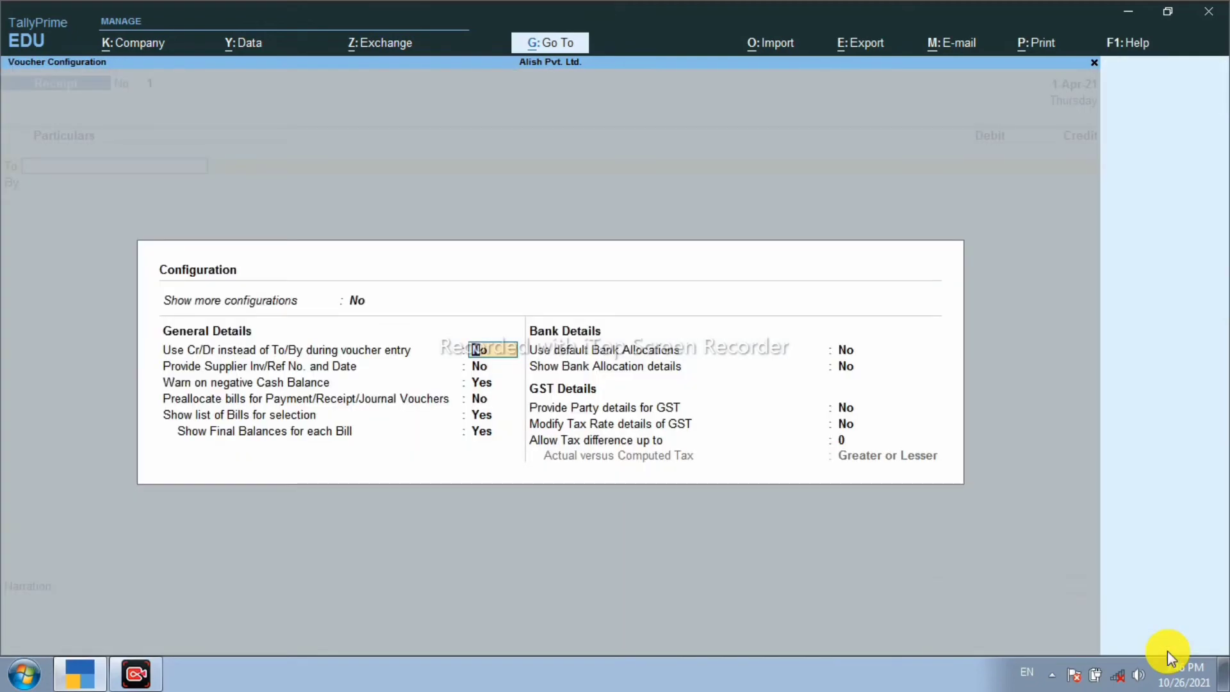
type("y")
key("Return")
key("Return")
key("Return")
key("Return")
key("Return")
key("Return")
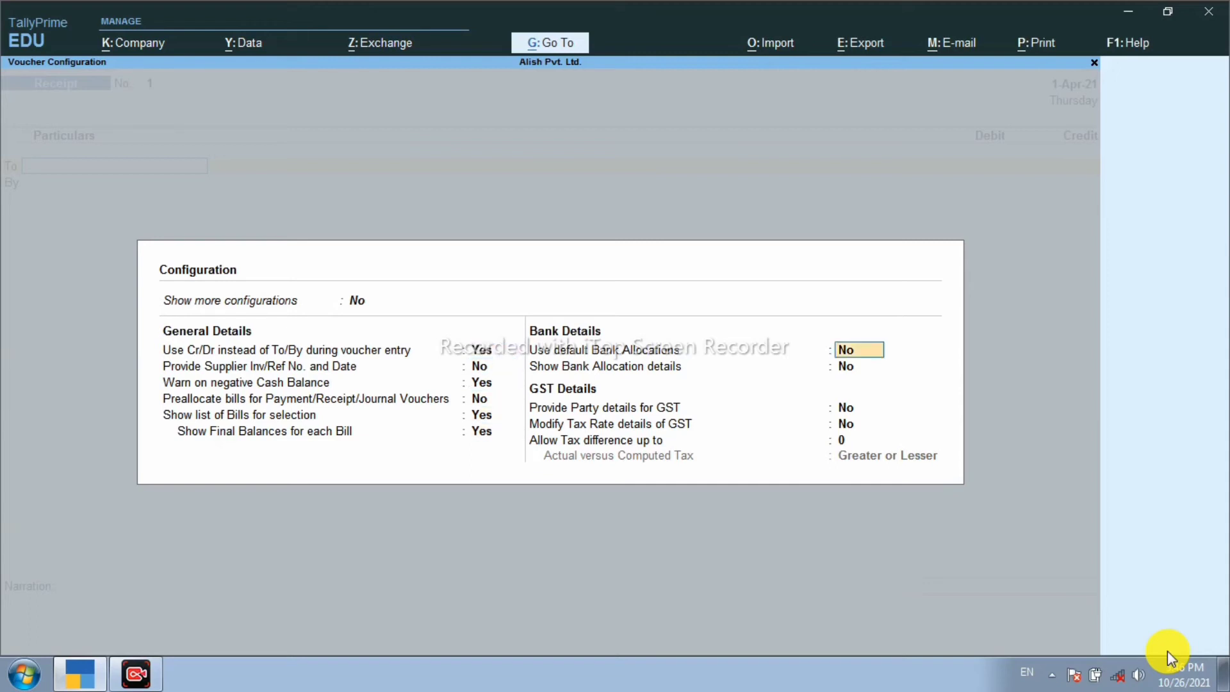
key("Return")
key("Return")
key("Return")
key("Return")
key("Return")
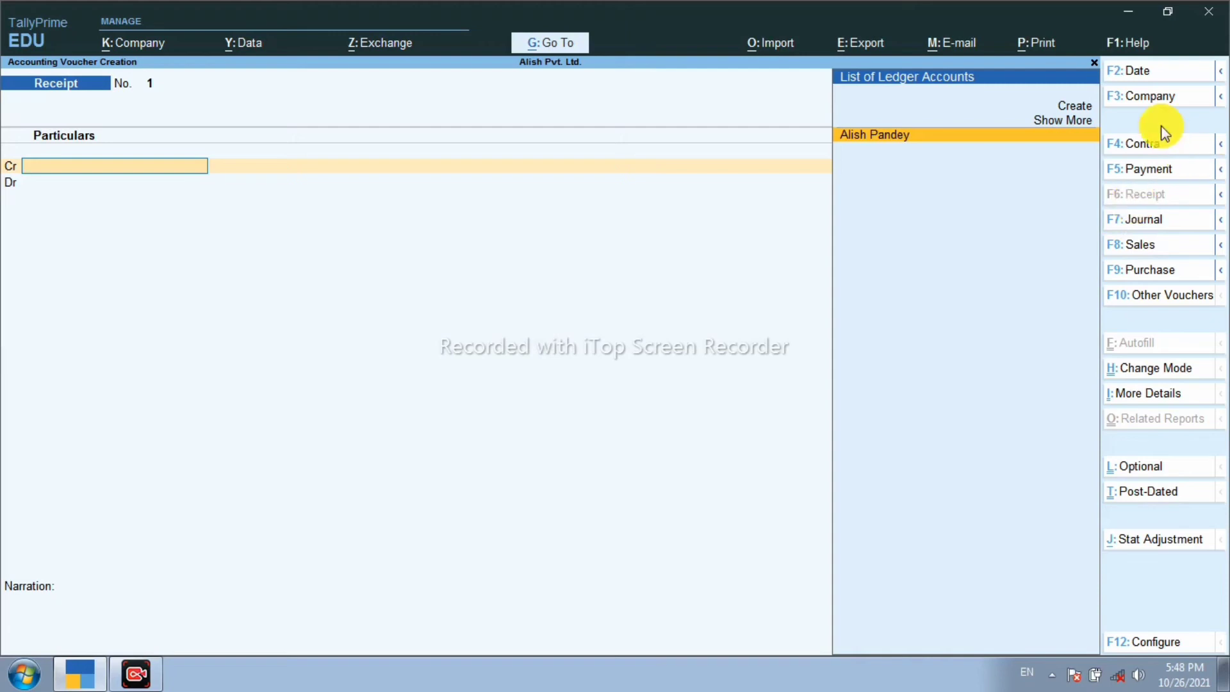
Step: Cycle the voucher type through Payment and Journal, ending back on Receipt
left_click(1146, 180)
left_click(1146, 196)
left_click(1146, 171)
left_click(1134, 221)
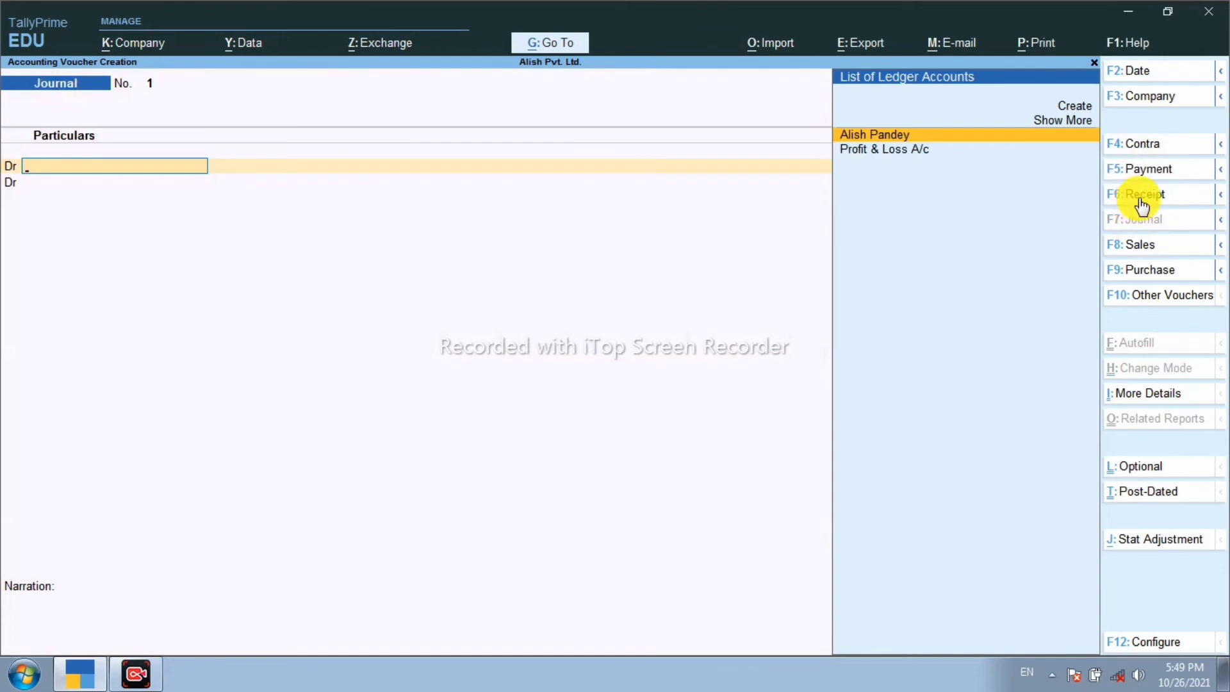
left_click(1142, 196)
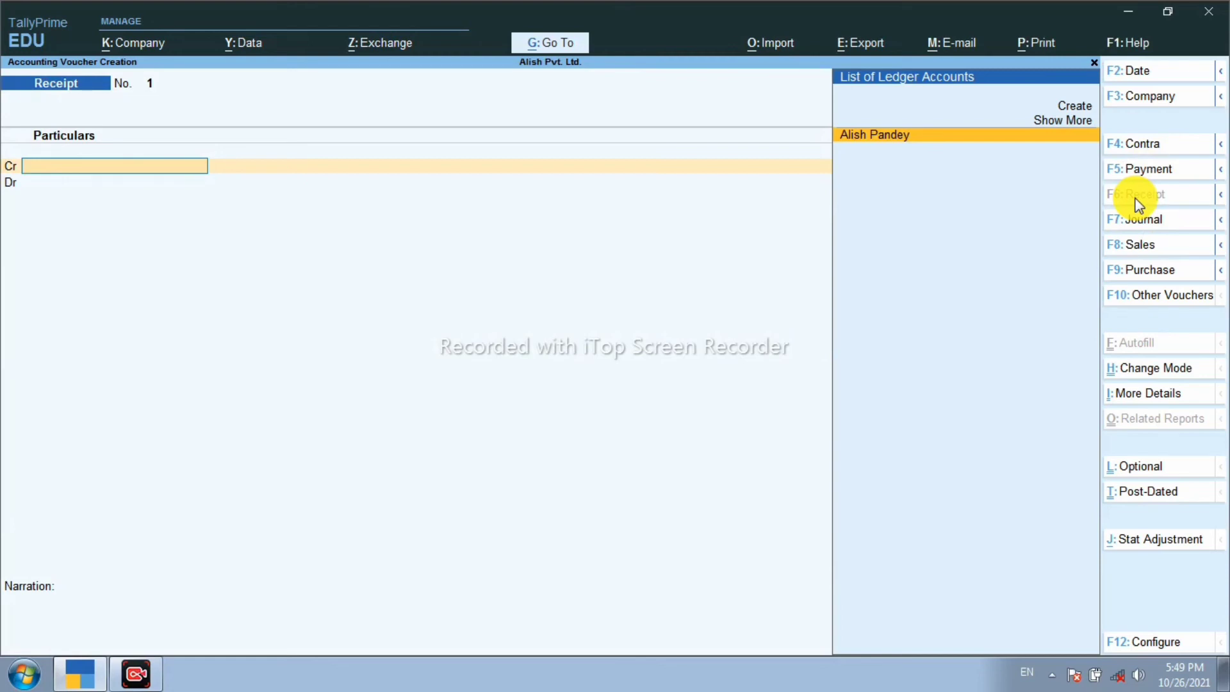
Step: Credit the proprietor 10,00,000.00, debit Cash 10,00,000.00, and save the receipt
key("Return")
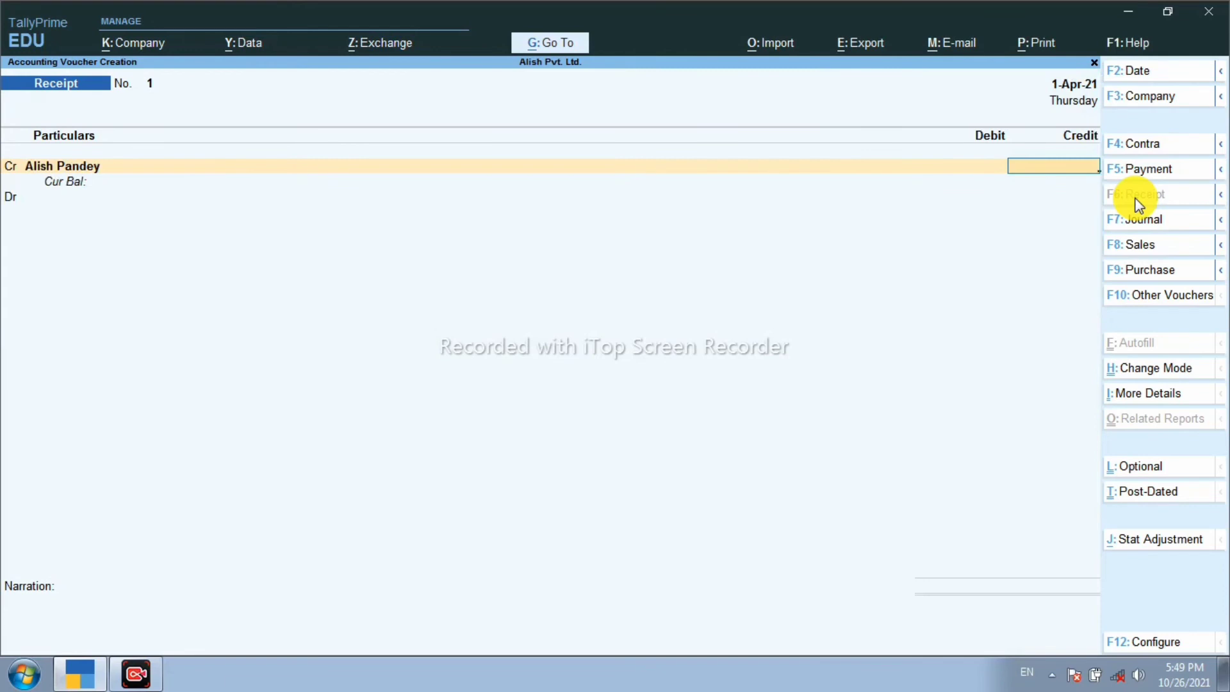
type("10")
type("00000")
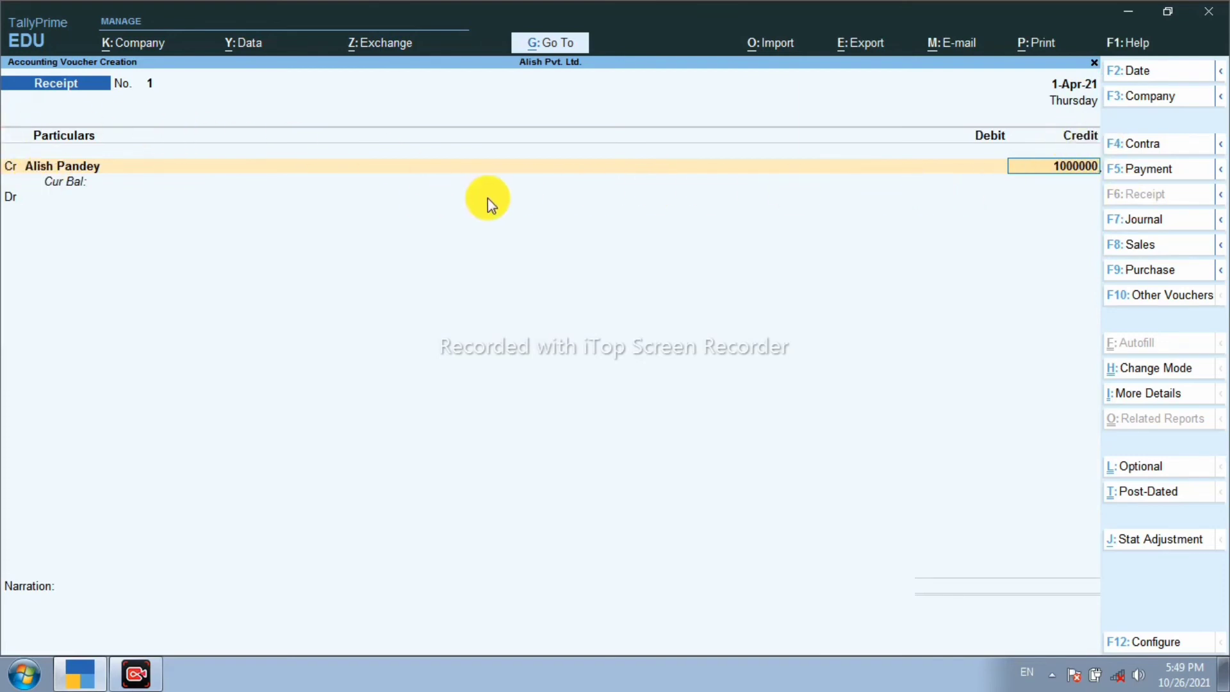
key("Return")
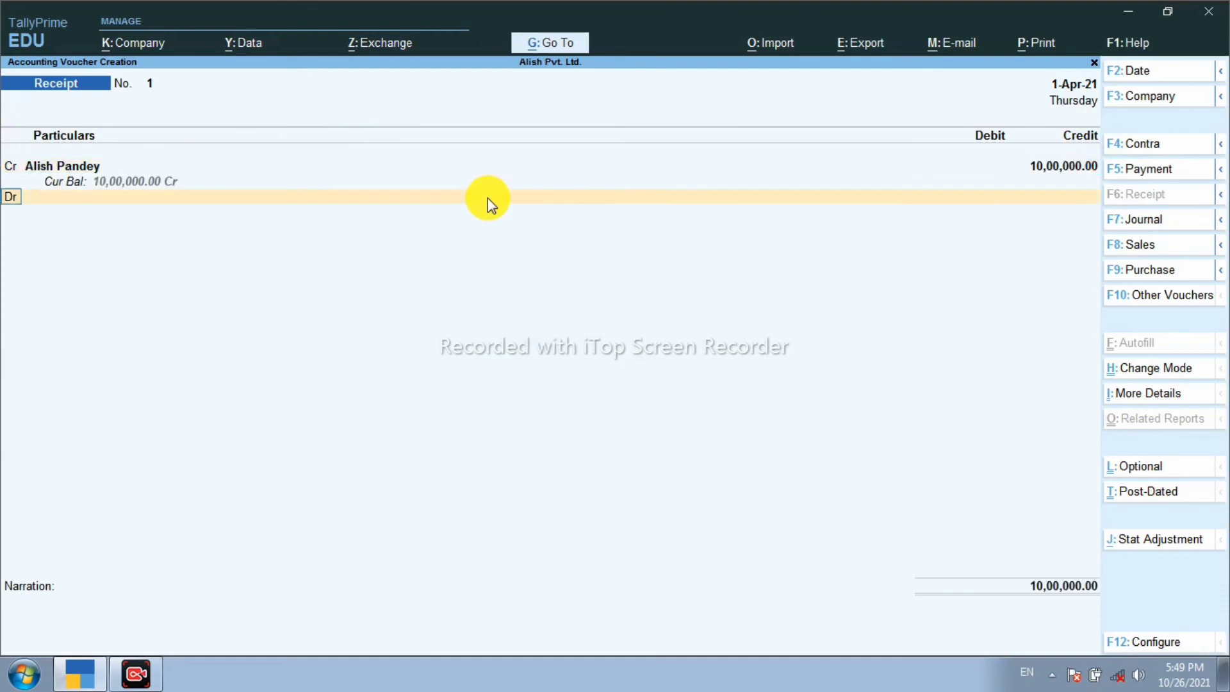
key("Return")
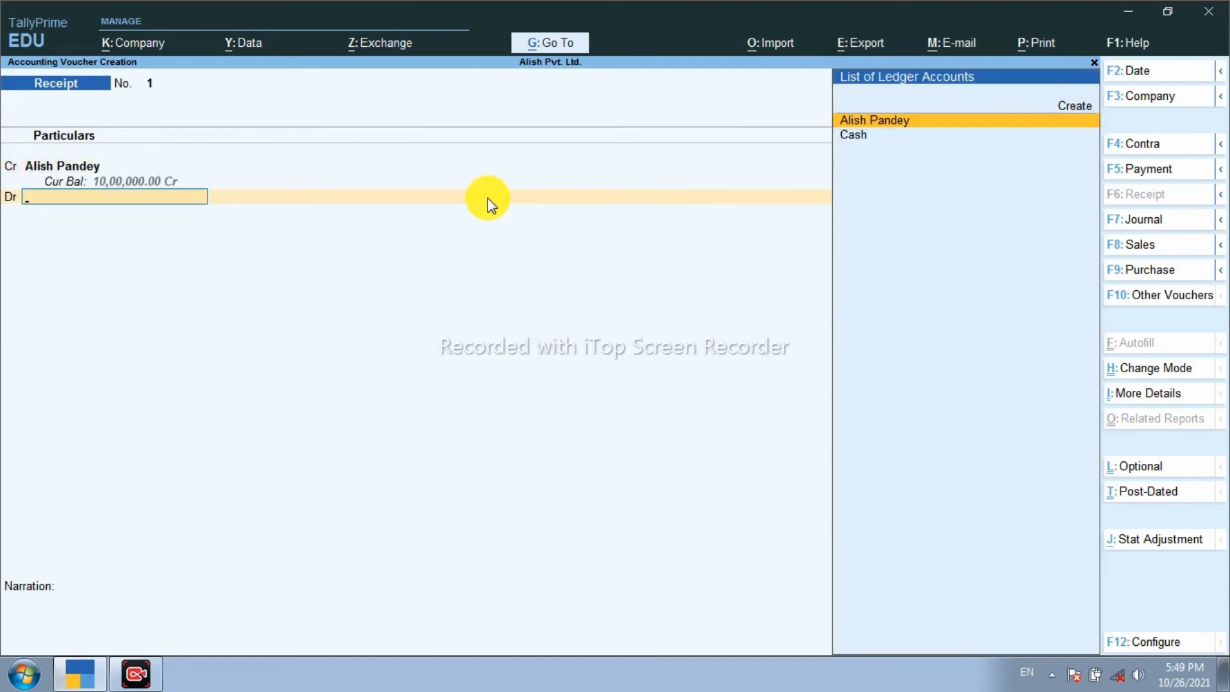
key("Down")
key("Return")
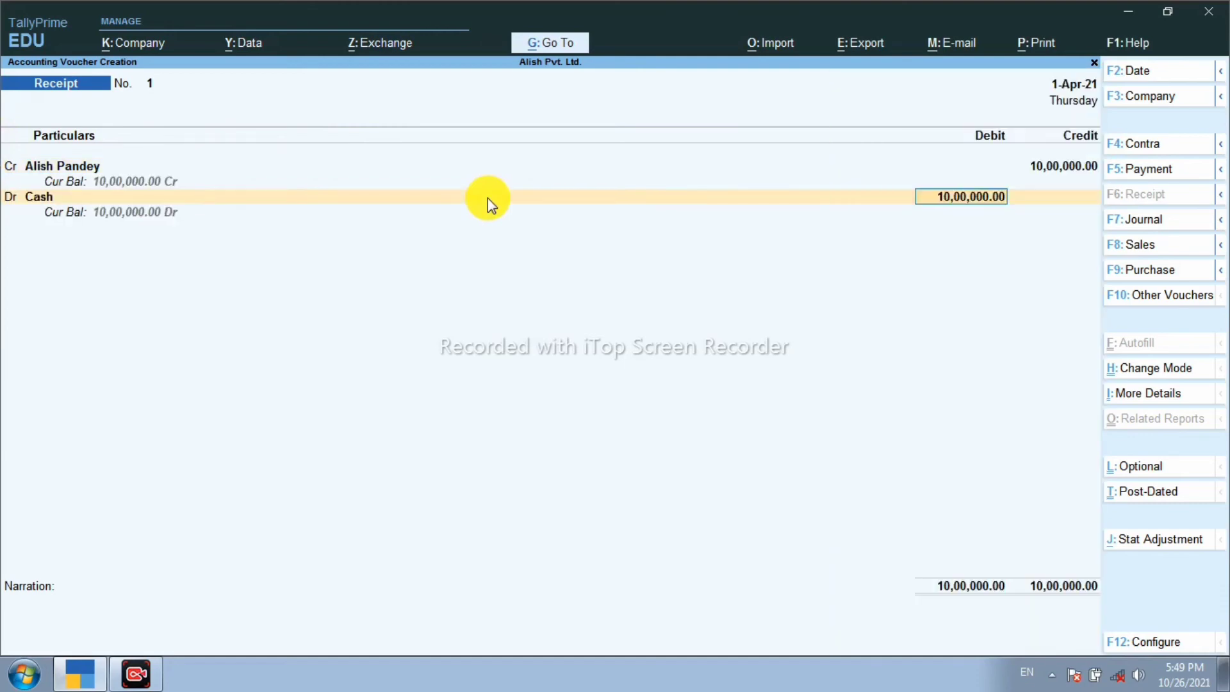
key("Return")
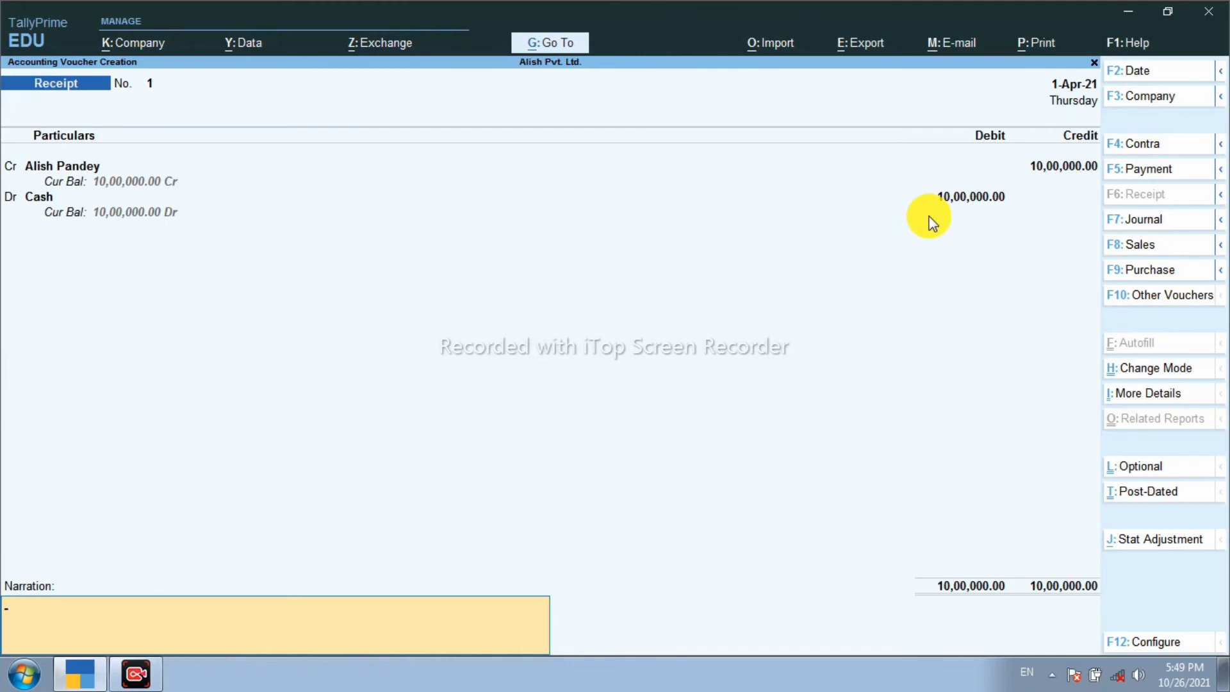
key("Return")
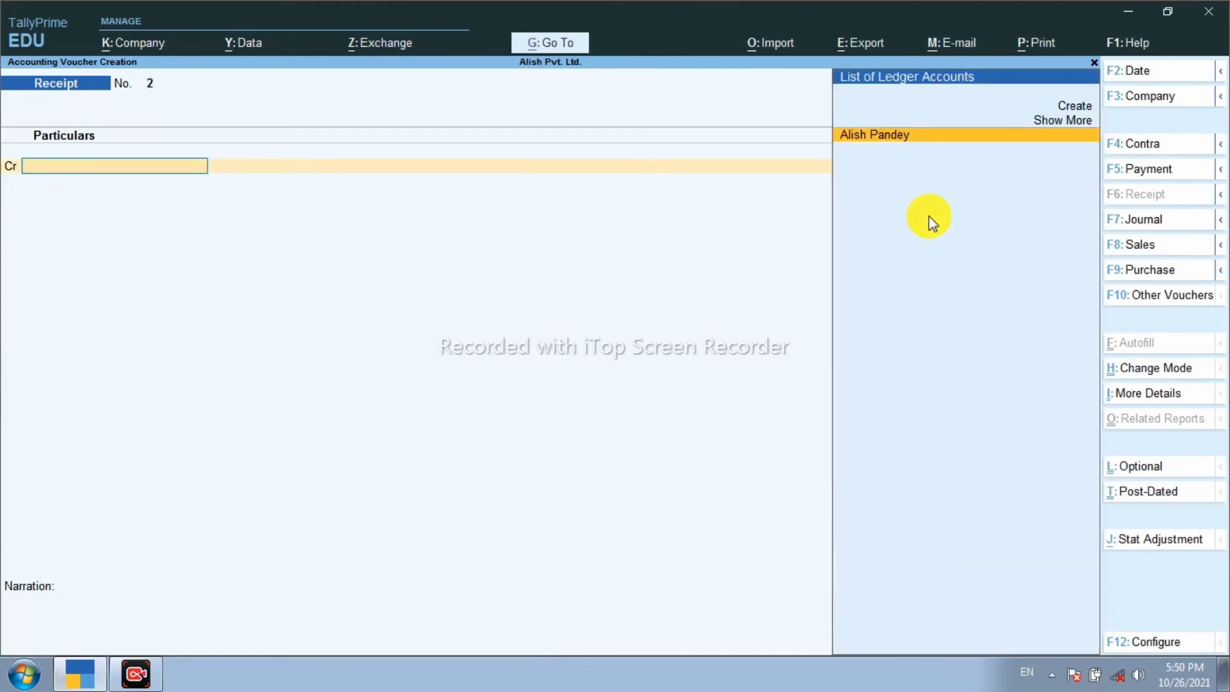
key("Escape")
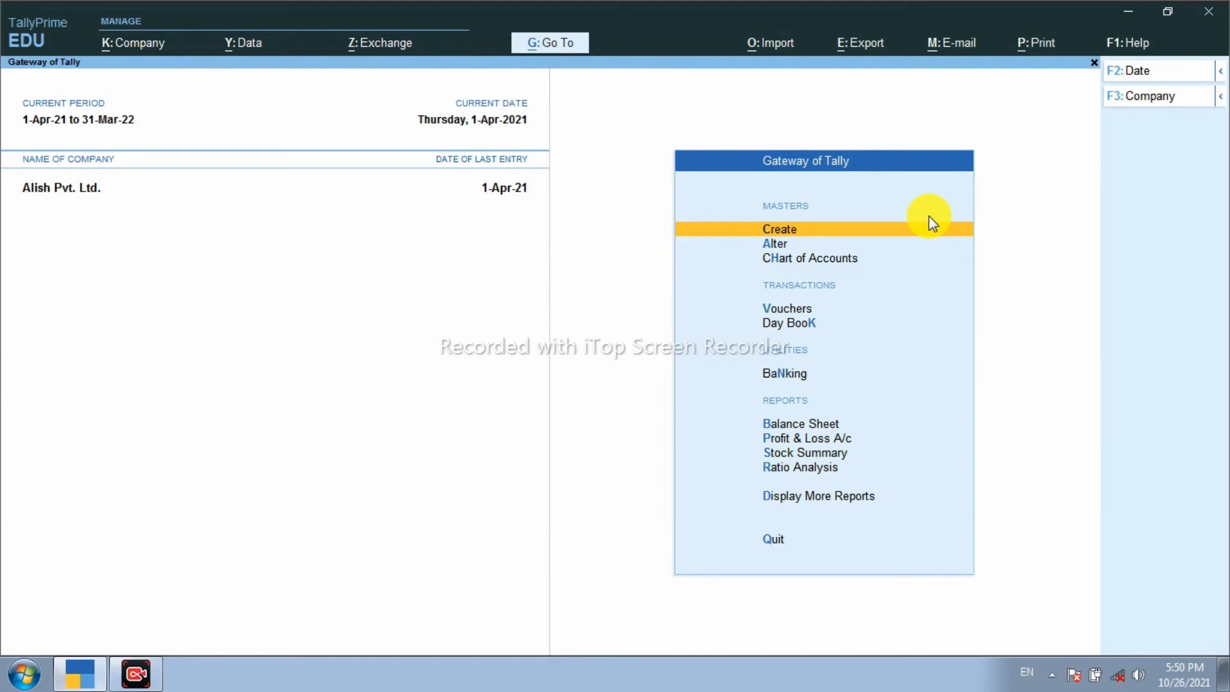
Step: Open the Day Book report from the Gateway of Tally
key("Down")
key("Down")
key("Down")
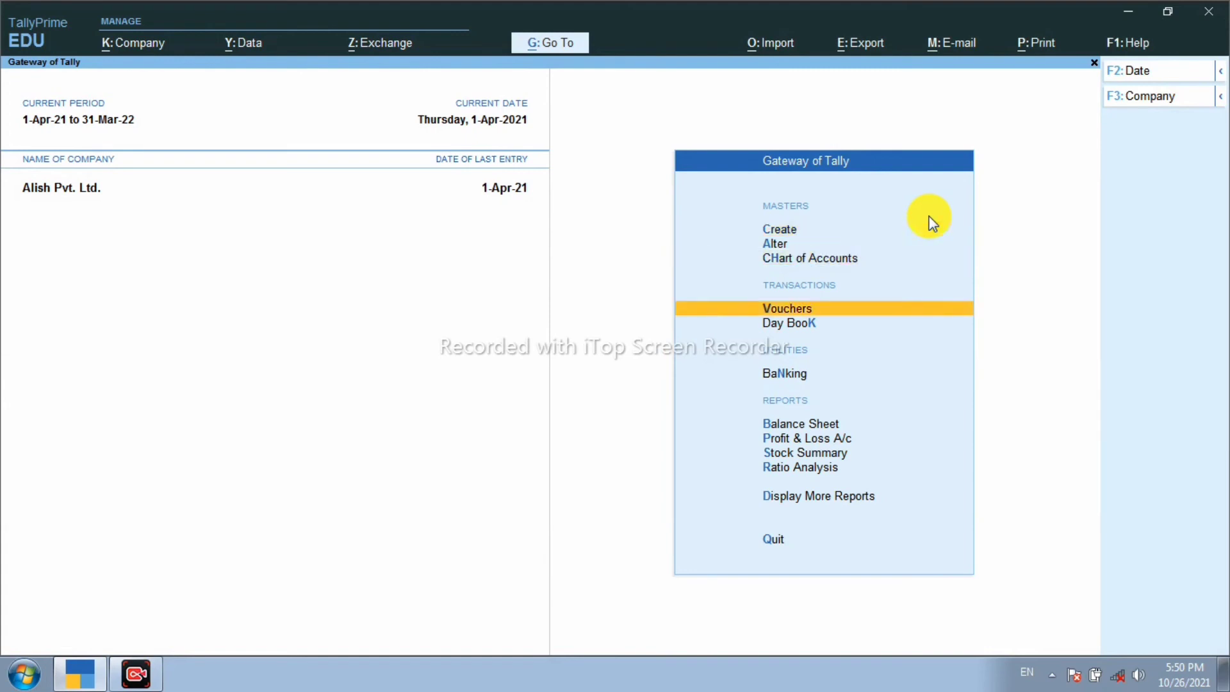
key("Down")
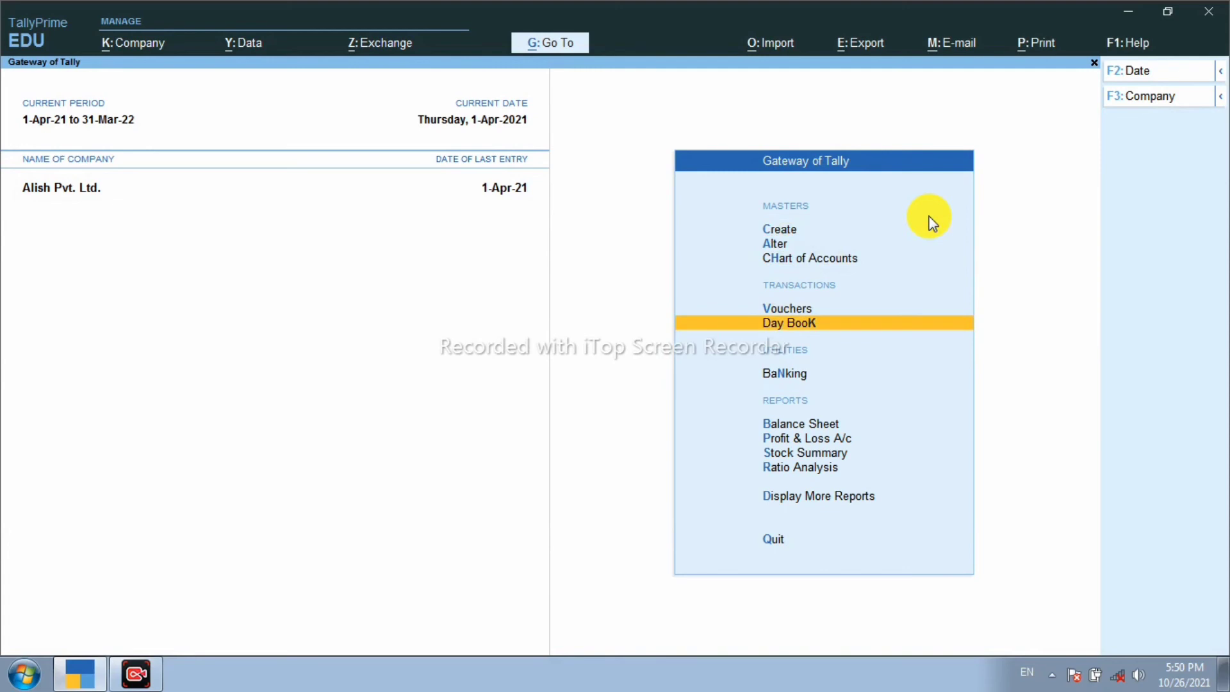
key("Return")
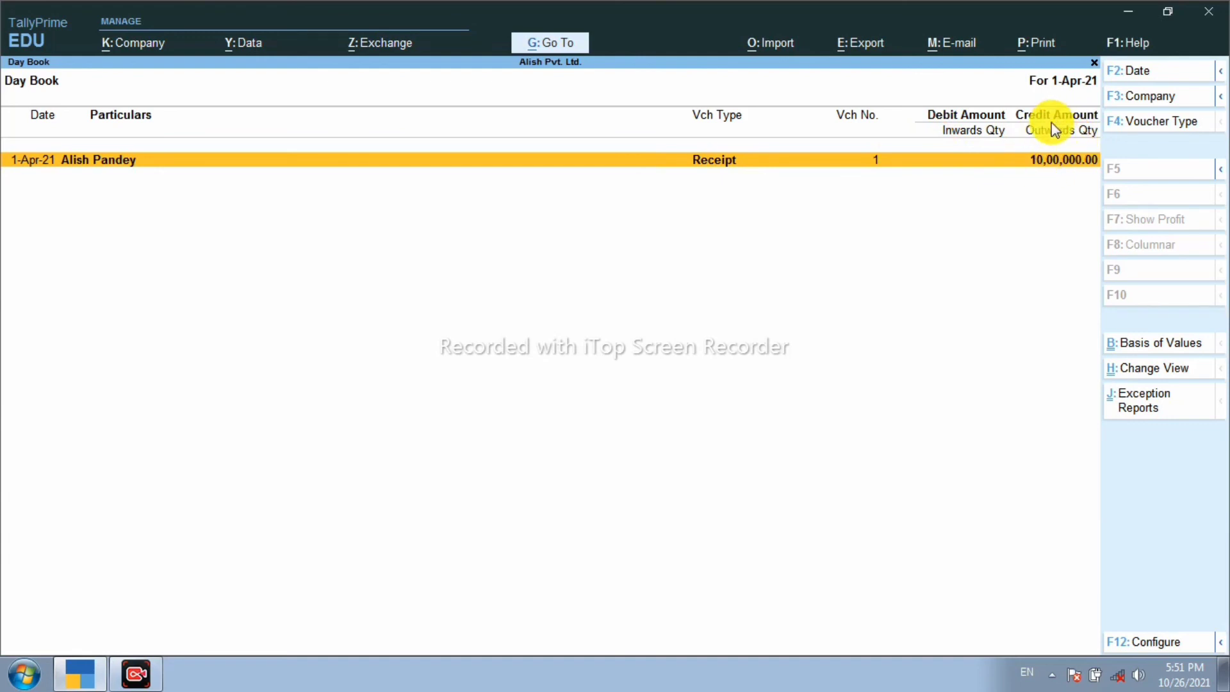
Step: Reopen Receipt voucher No. 1 from the Day Book and decline its Alt+D deletion
key("Return")
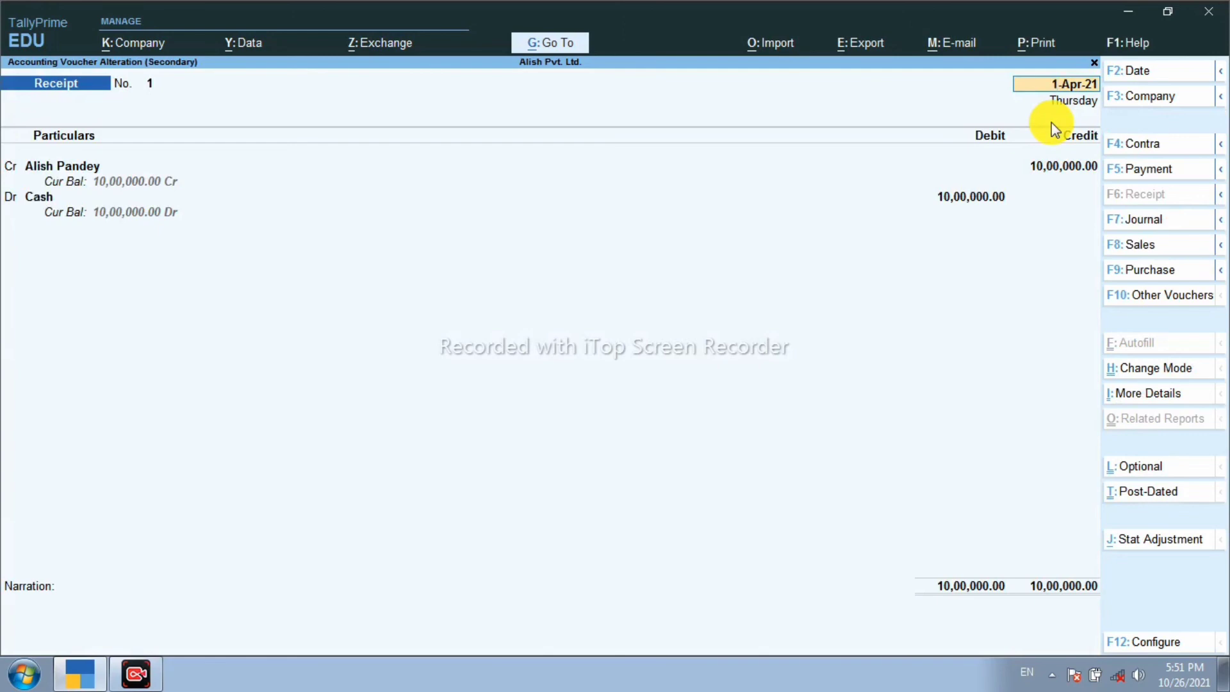
key("Return")
key("Return")
key("Return")
key("Return")
key("Return")
key("Return")
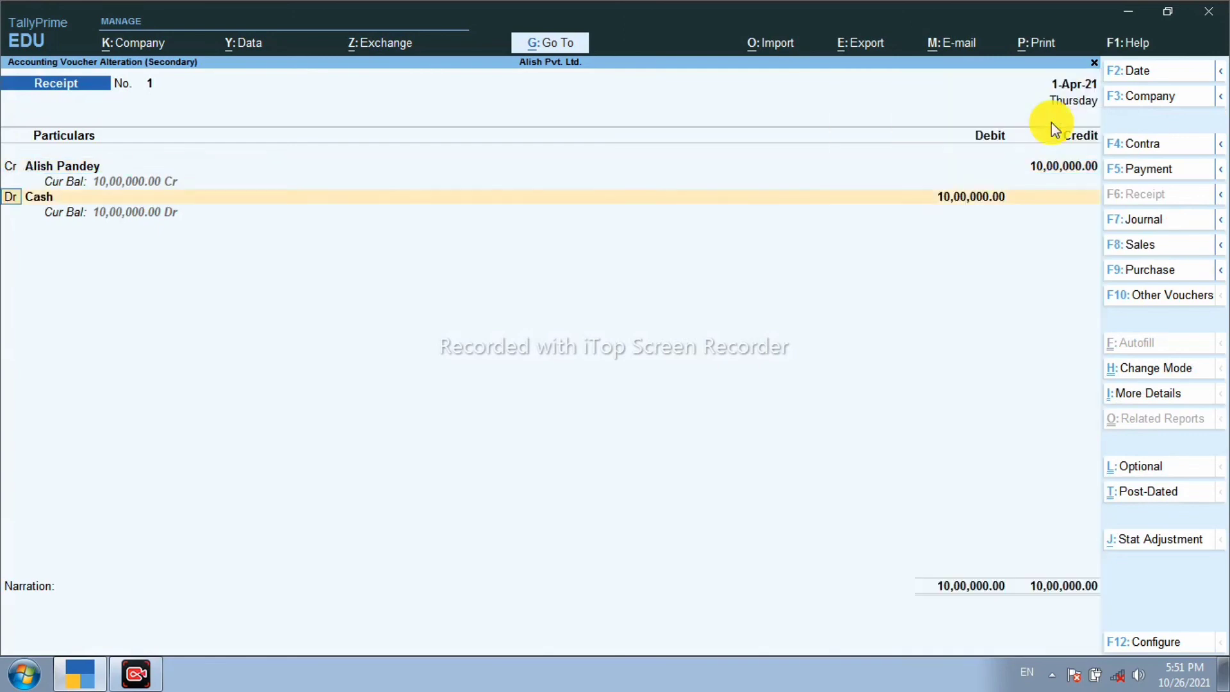
key("Return")
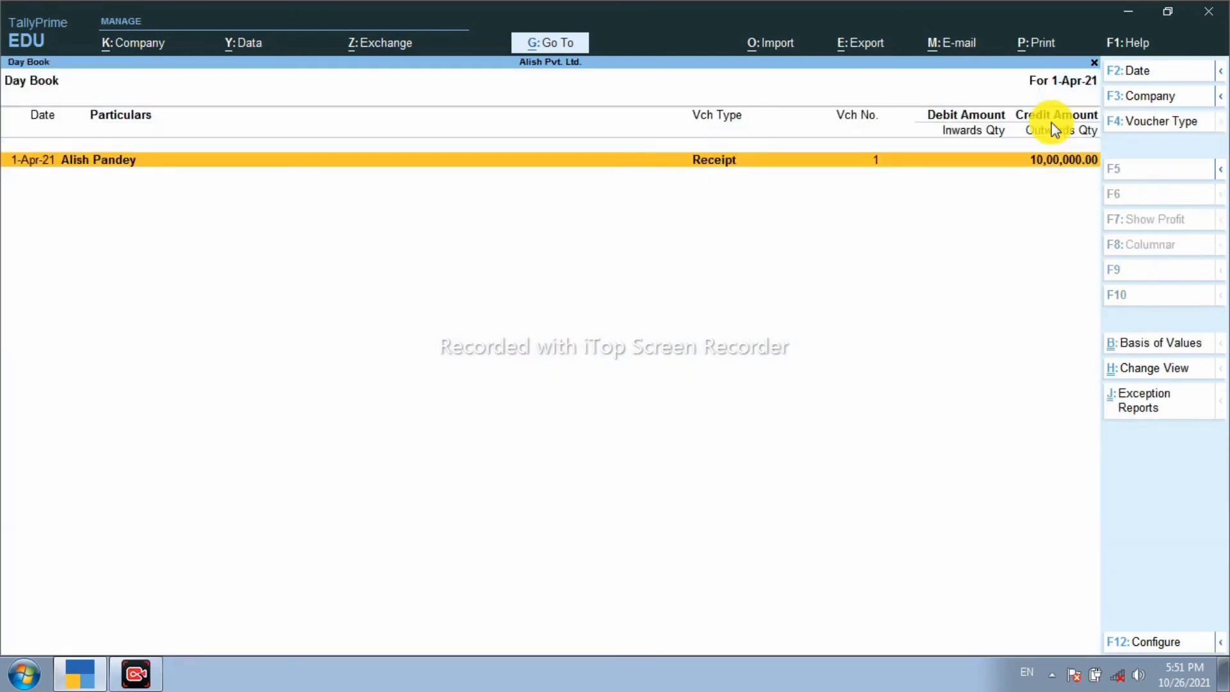
key("Return")
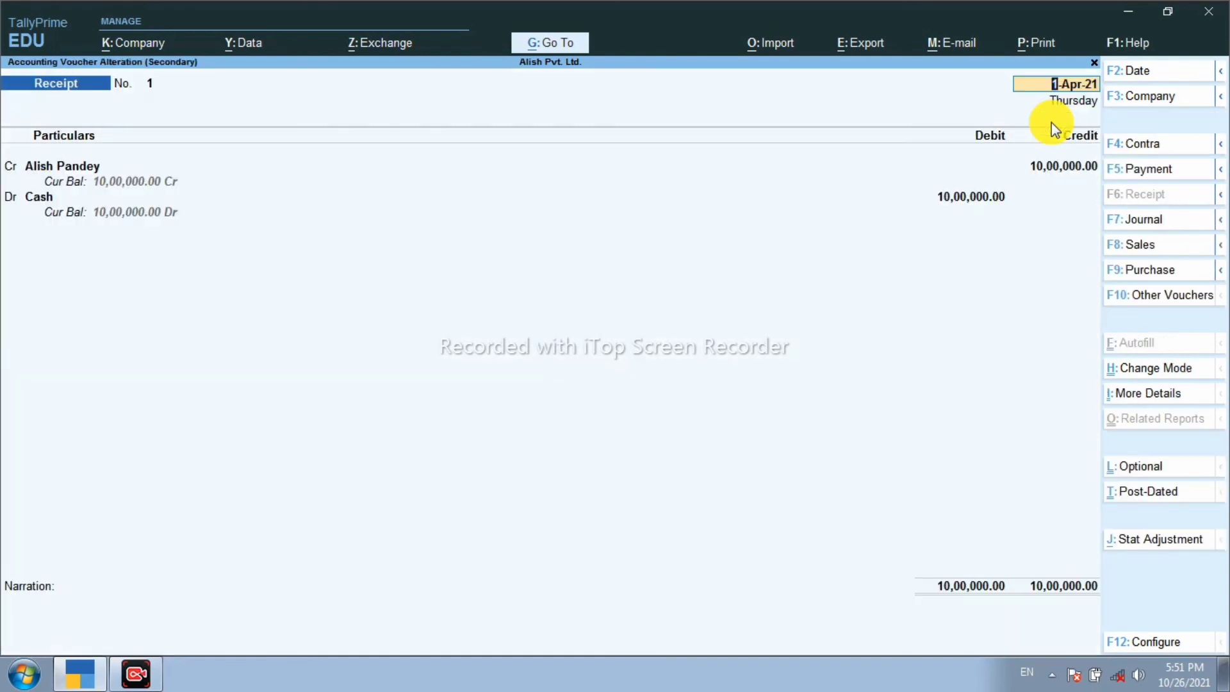
key("ctrl")
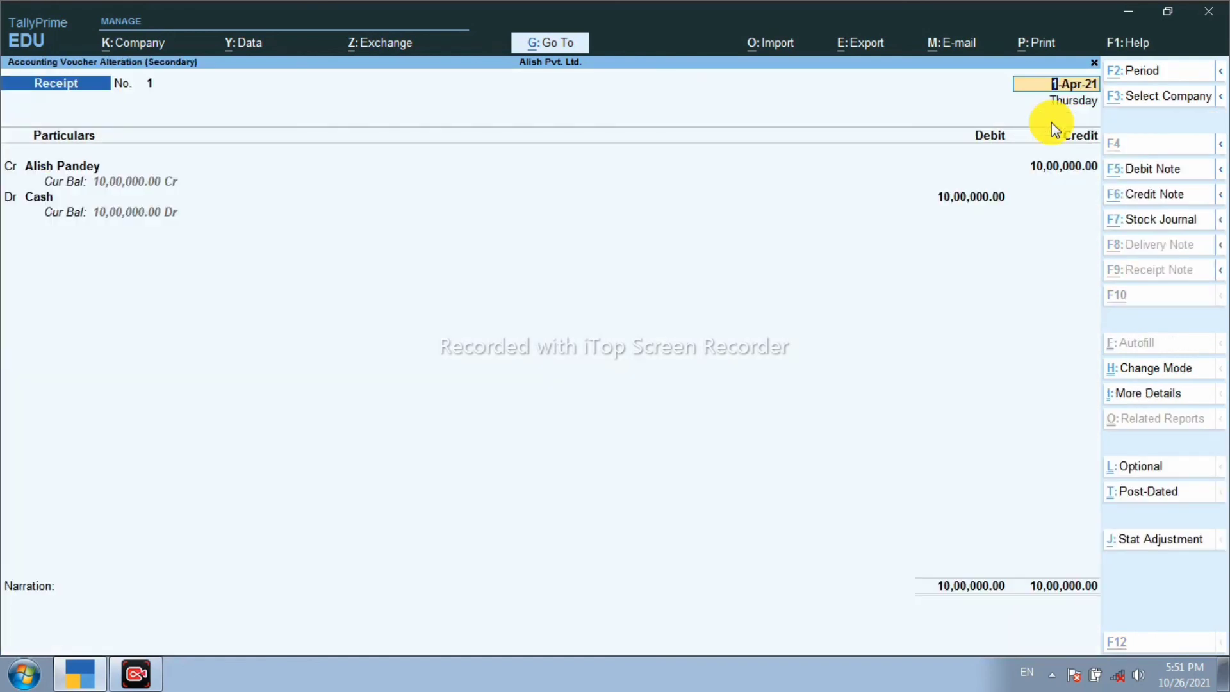
key("alt+d")
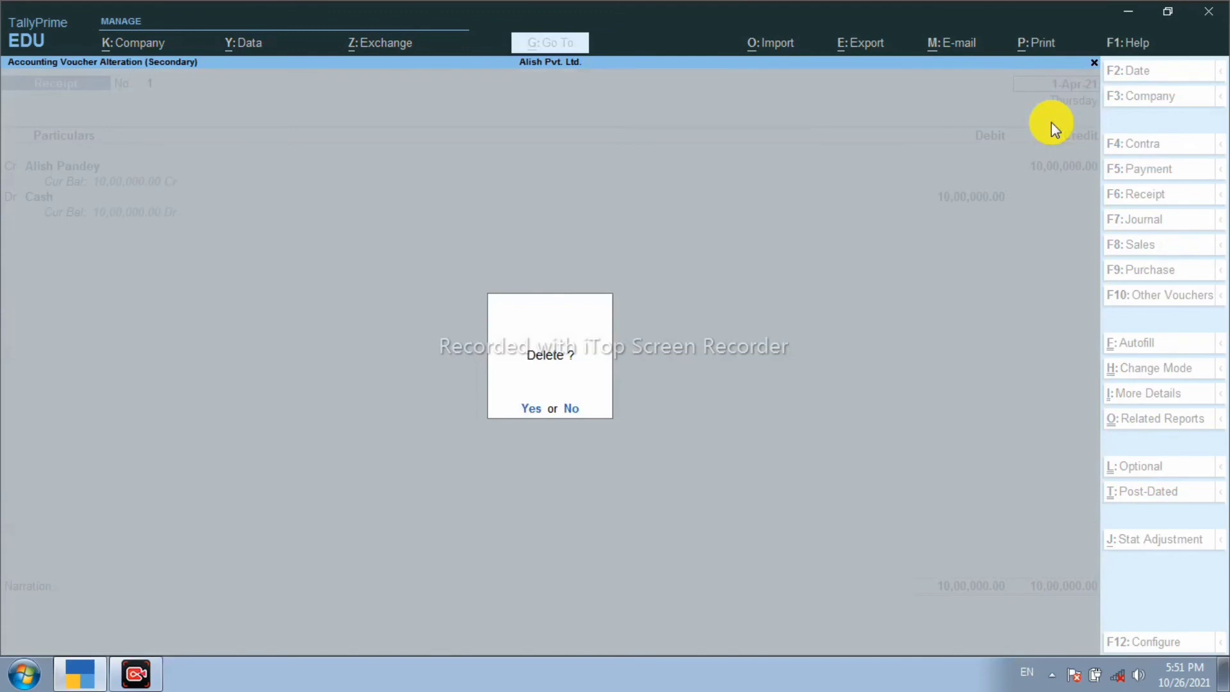
key("n")
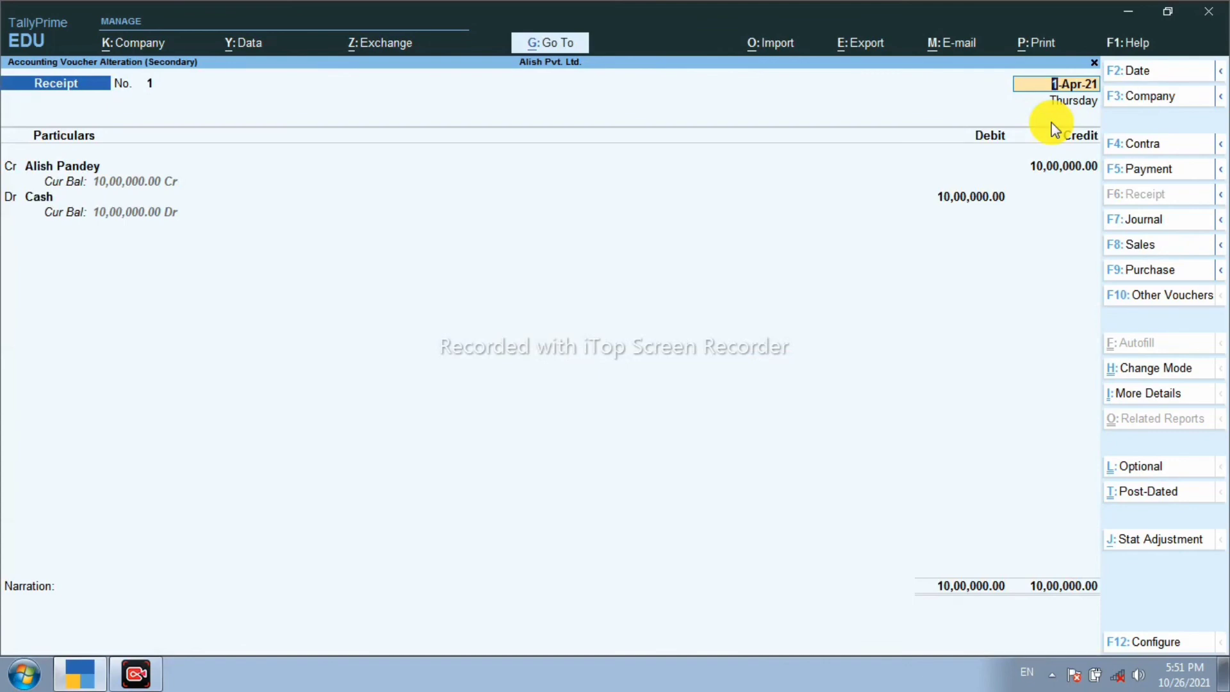
Step: Print the current receipt voucher as an XPS file named 'aci' on the Desktop
key("alt")
left_click(1027, 54)
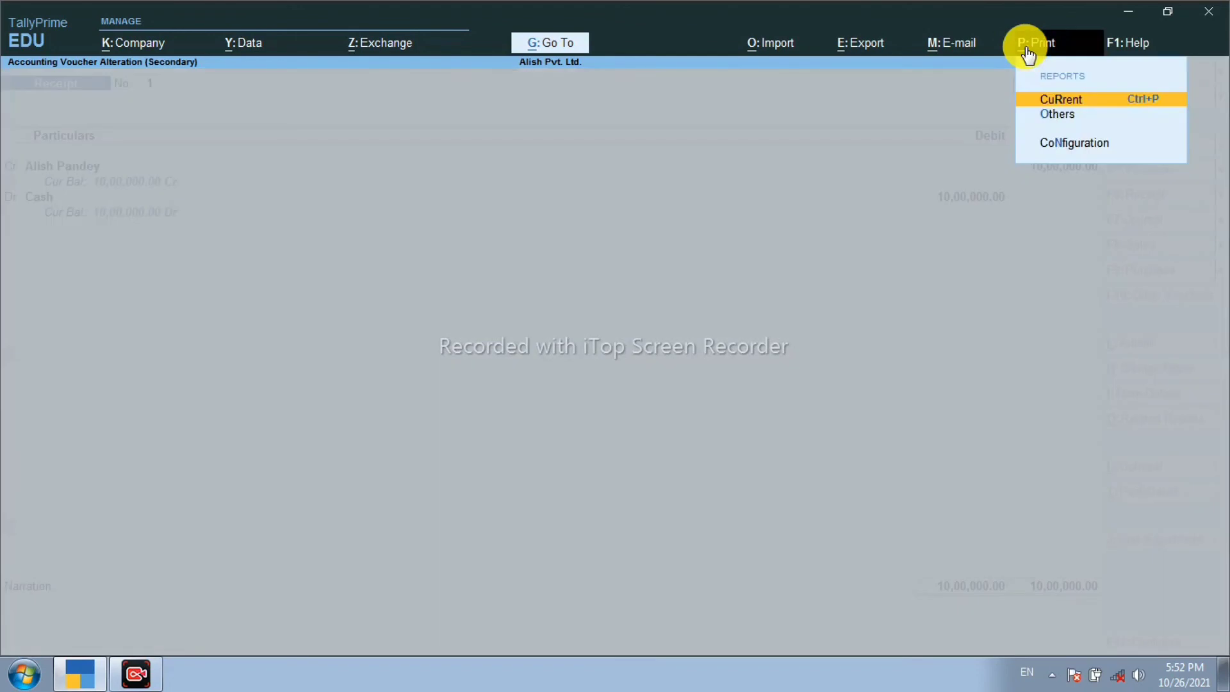
left_click(1077, 98)
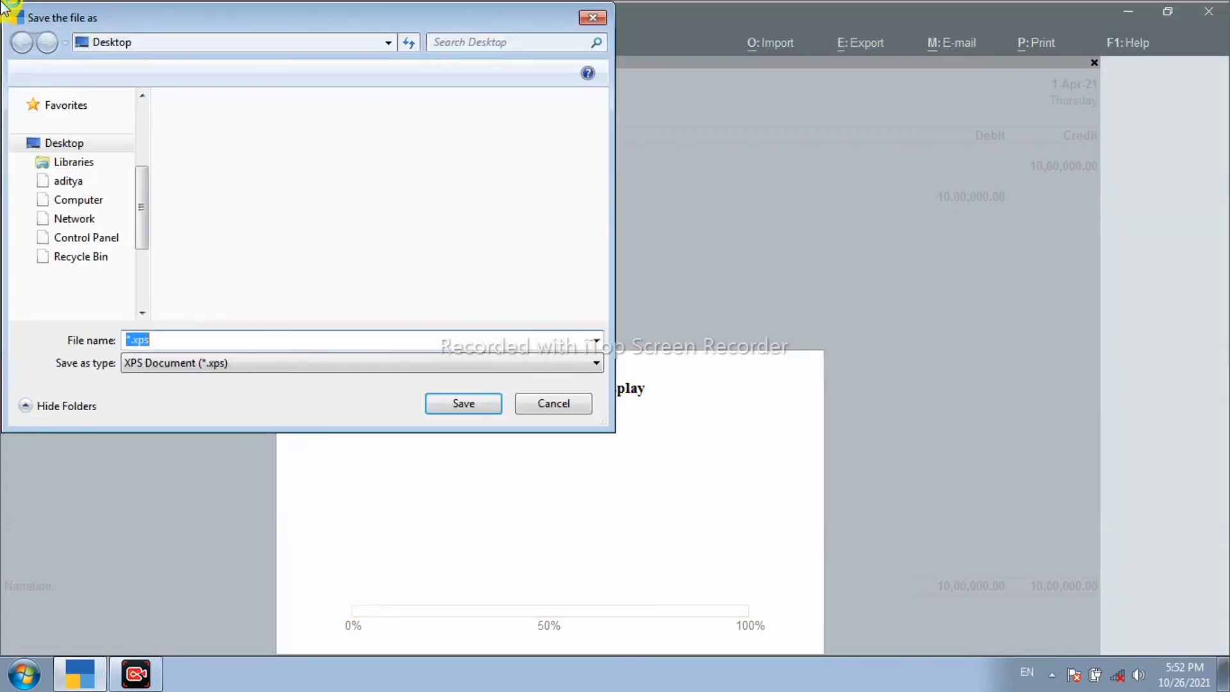
left_click(67, 141)
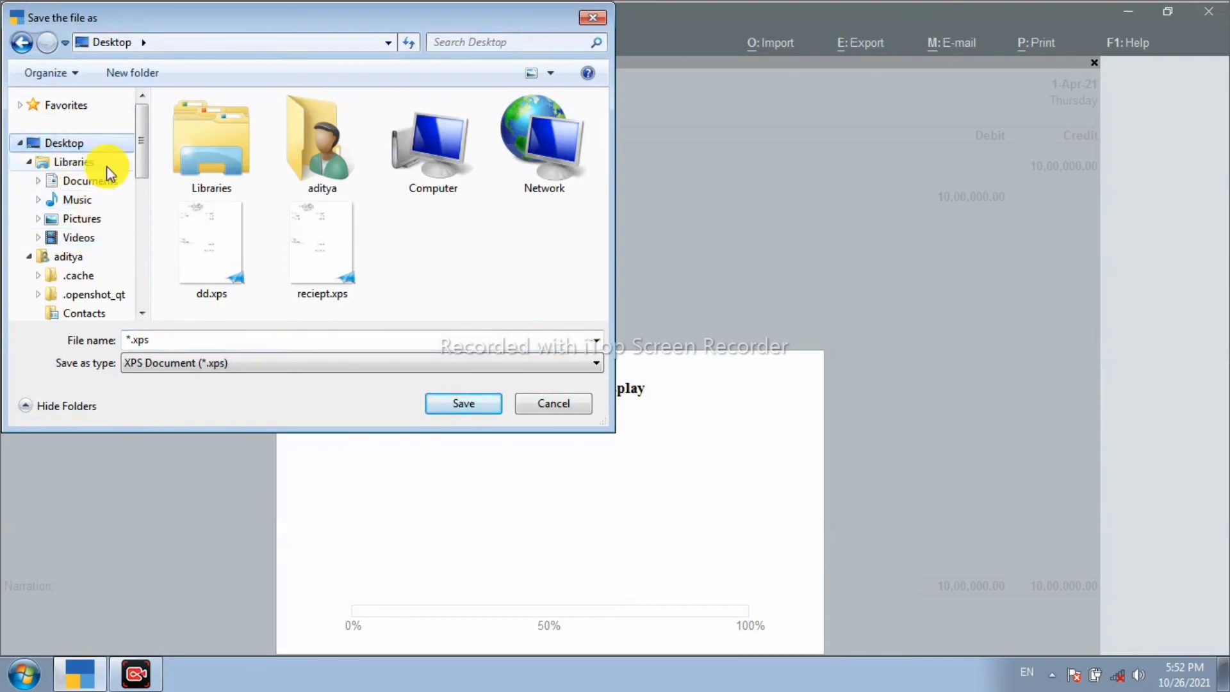
left_click(173, 340)
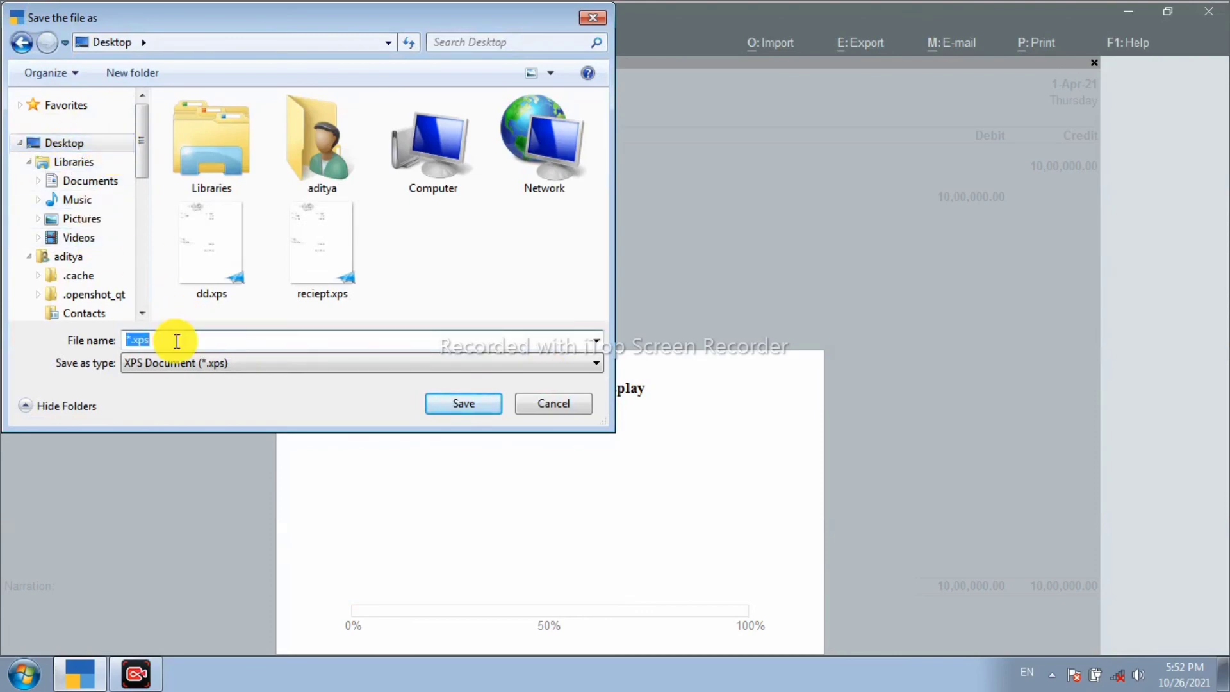
type("aci")
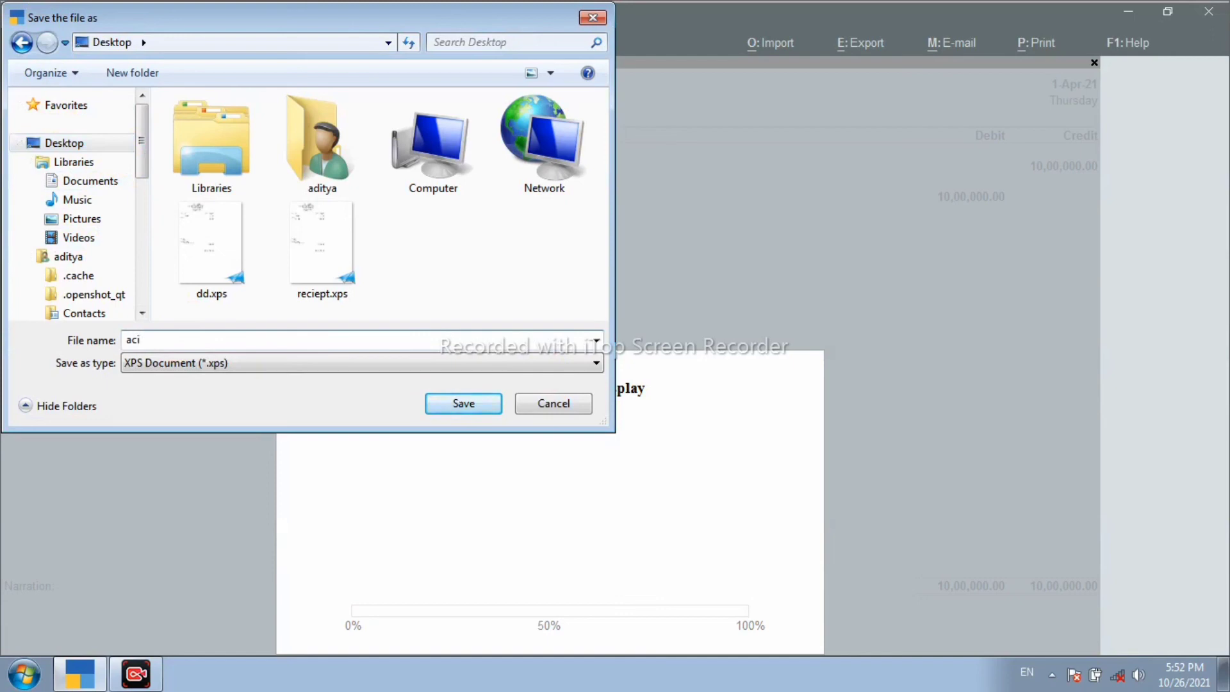
left_click(477, 405)
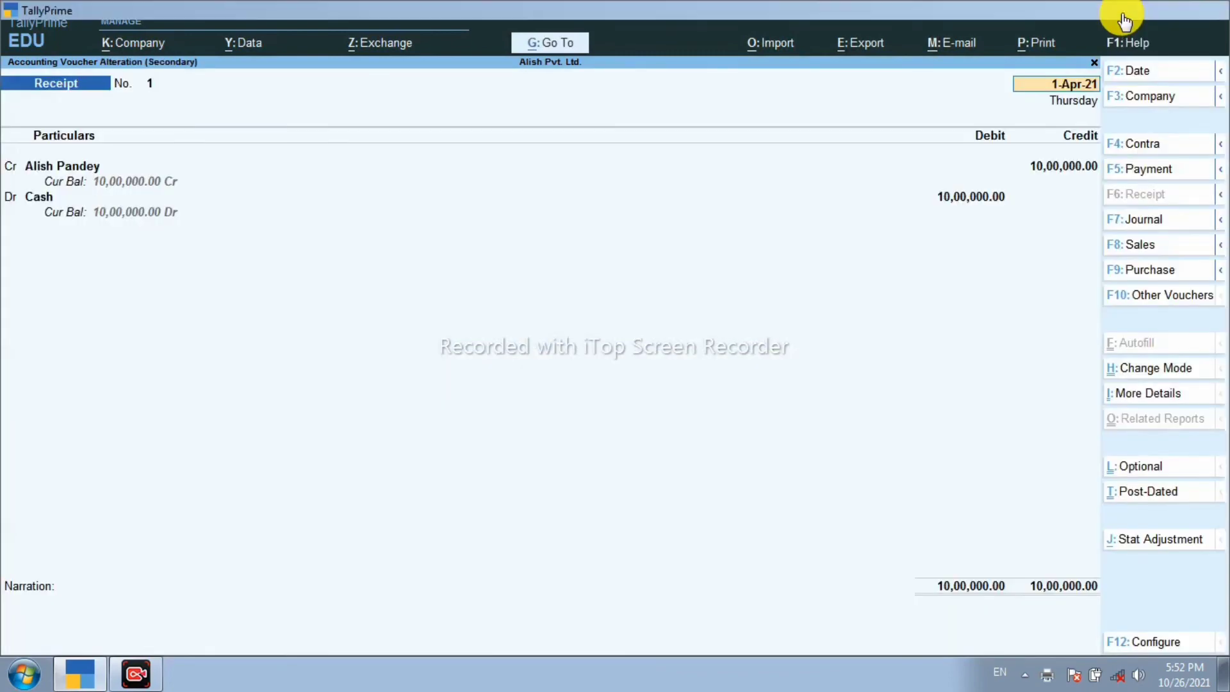
Step: Open aci.xps from the desktop, review the printed receipt voucher, then close XPS Viewer
left_click(1123, 19)
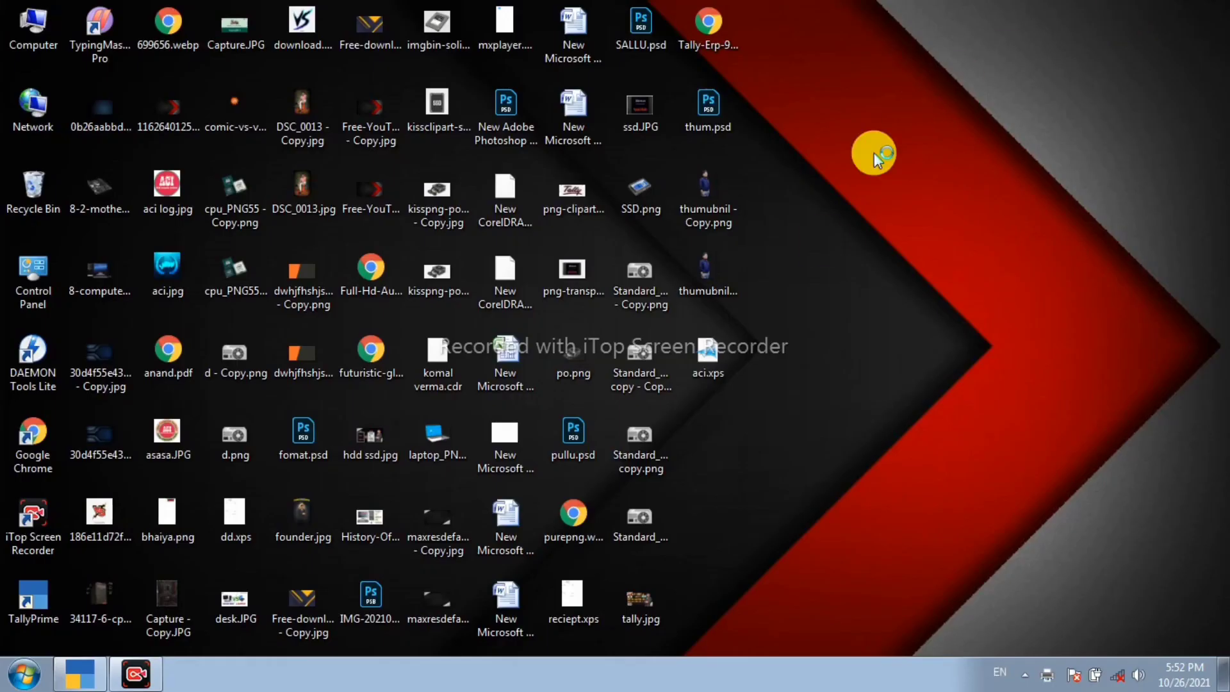
left_click(710, 356)
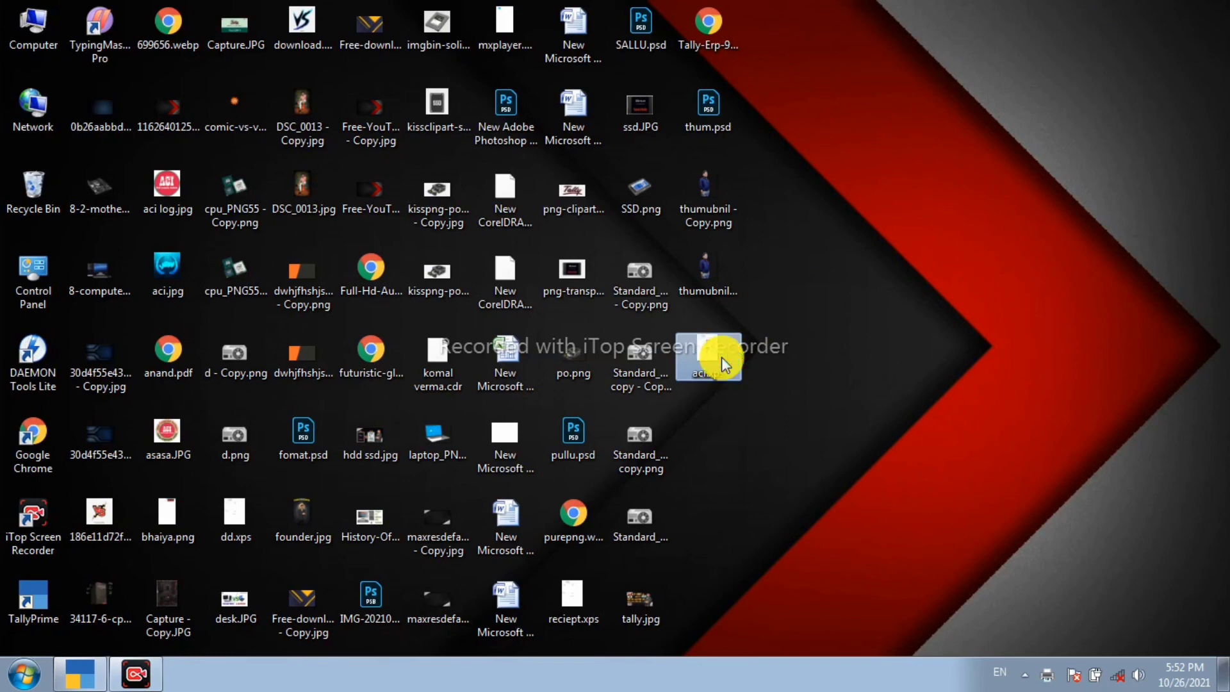
double_click(722, 362)
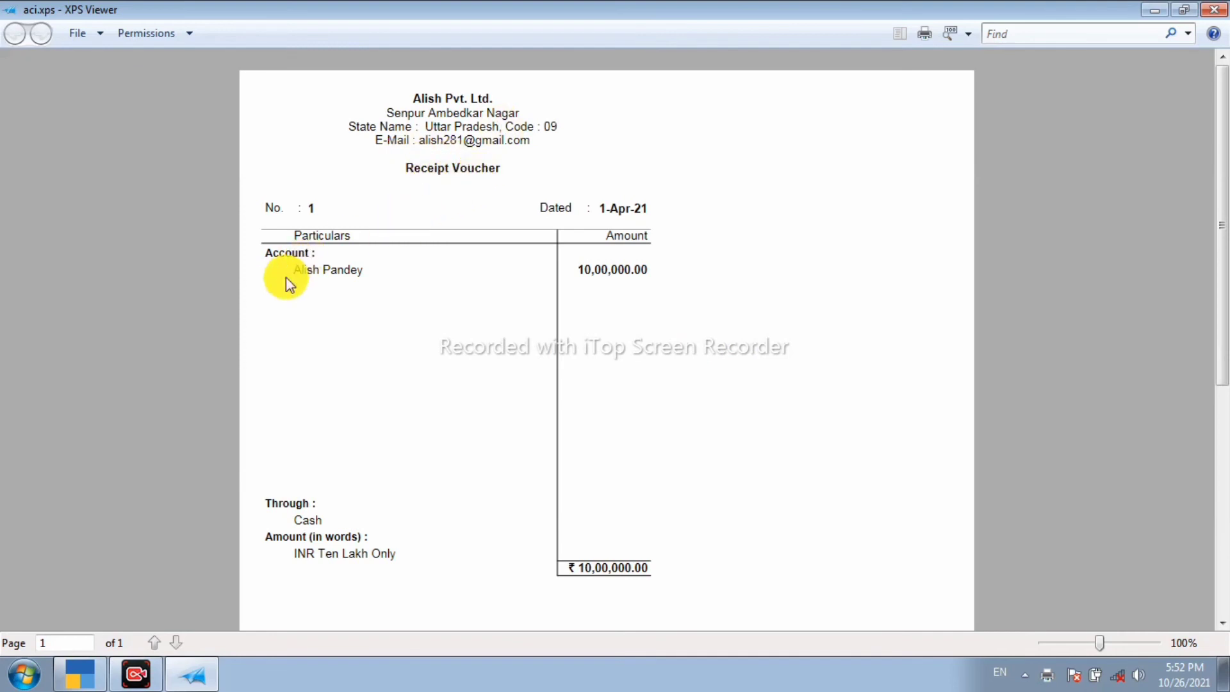
scroll(625, 263, "down", 3)
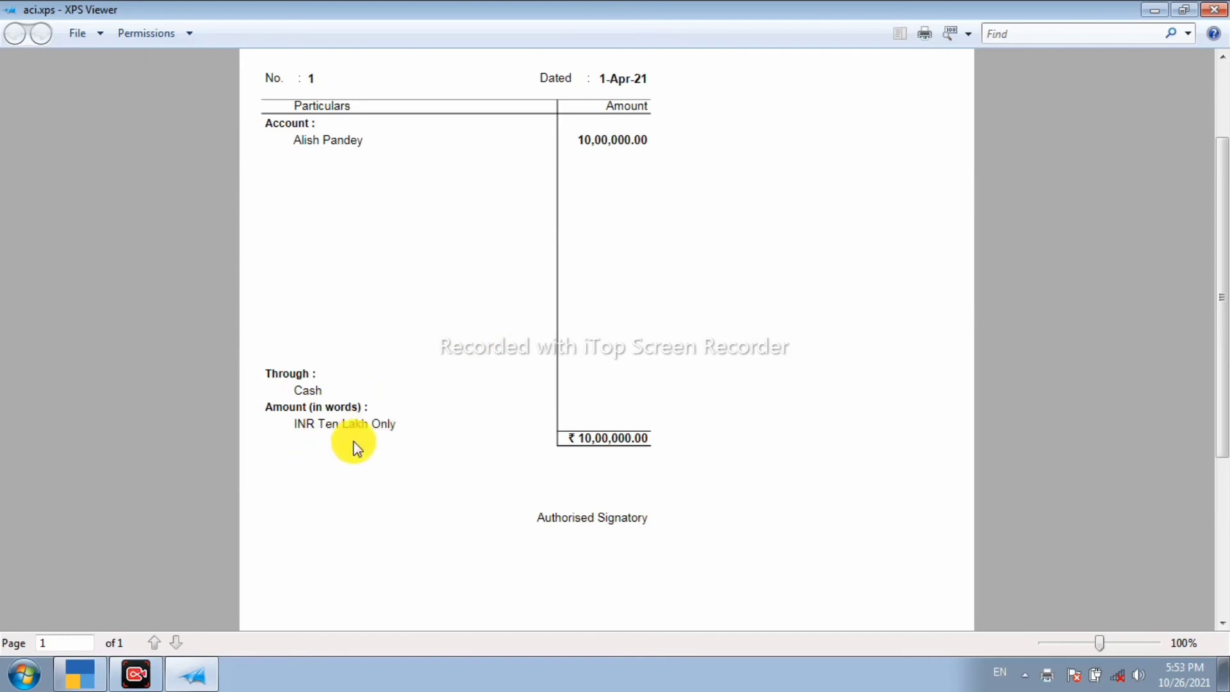
scroll(529, 413, "up", 3)
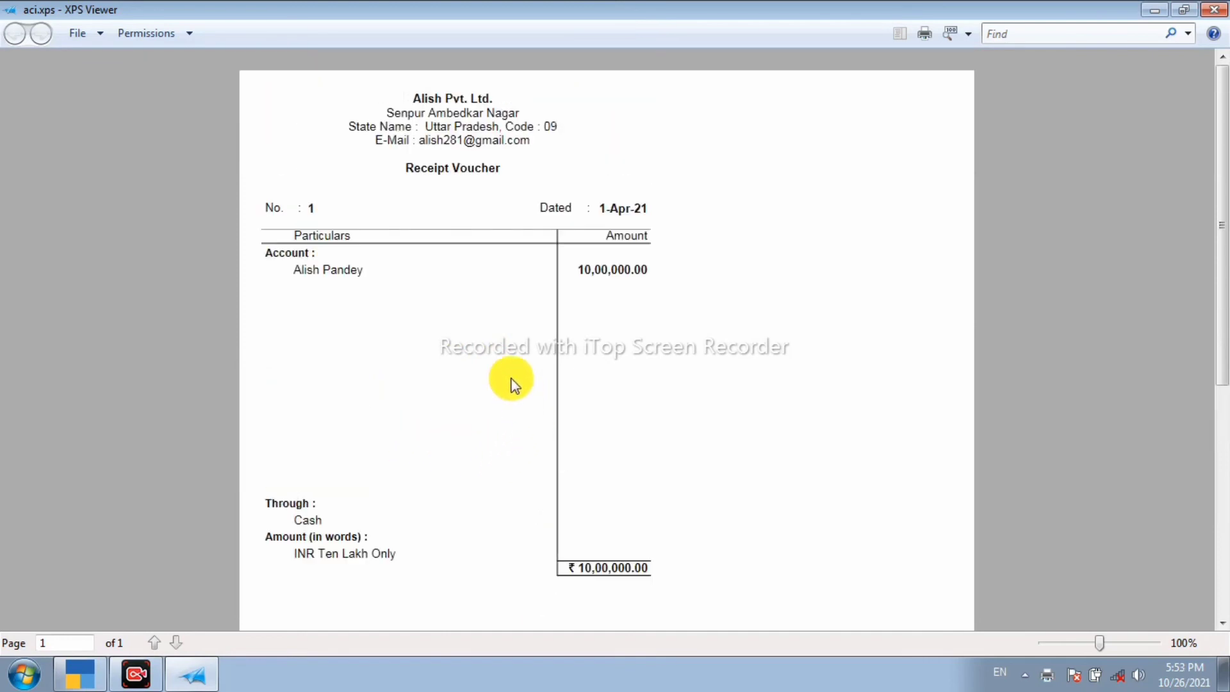
scroll(500, 390, "down", 12)
left_click(1214, 9)
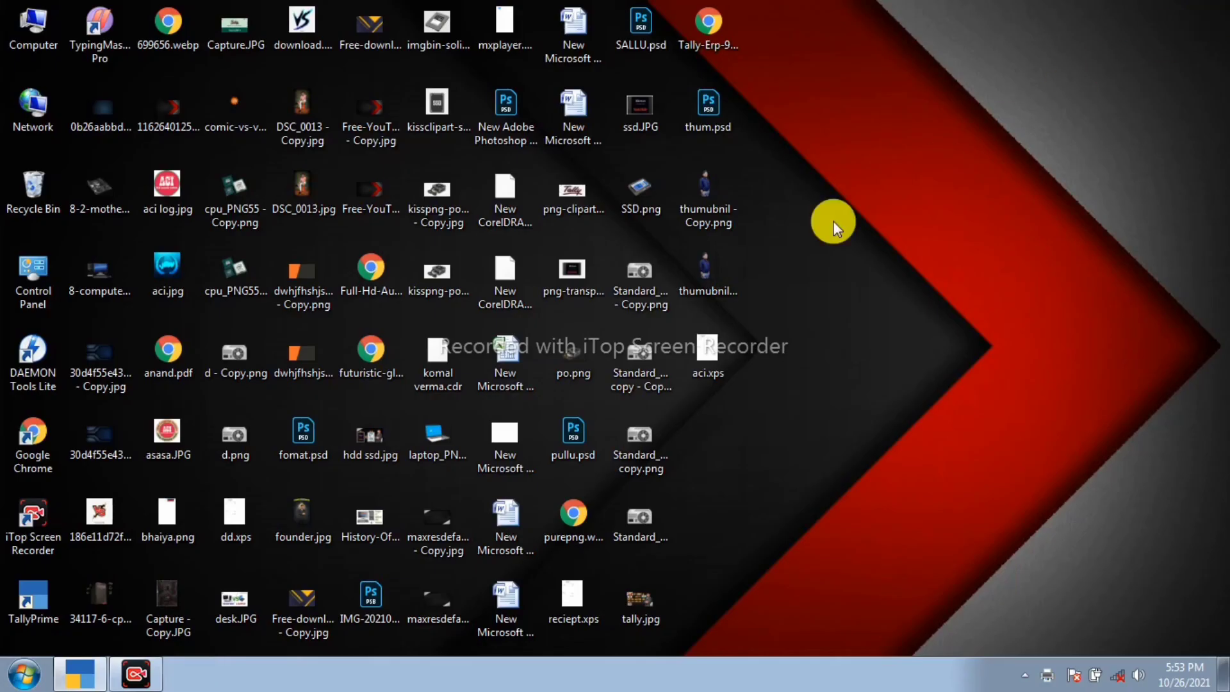
Step: Restore the TallyPrime window from the taskbar
left_click(100, 669)
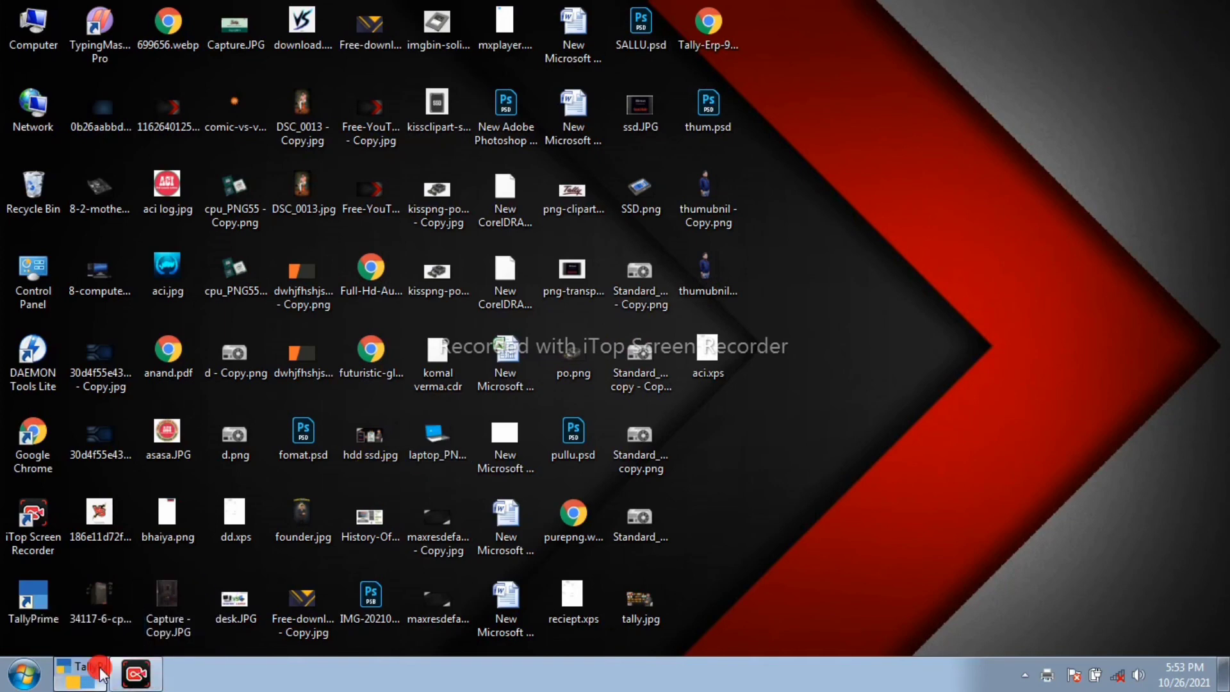